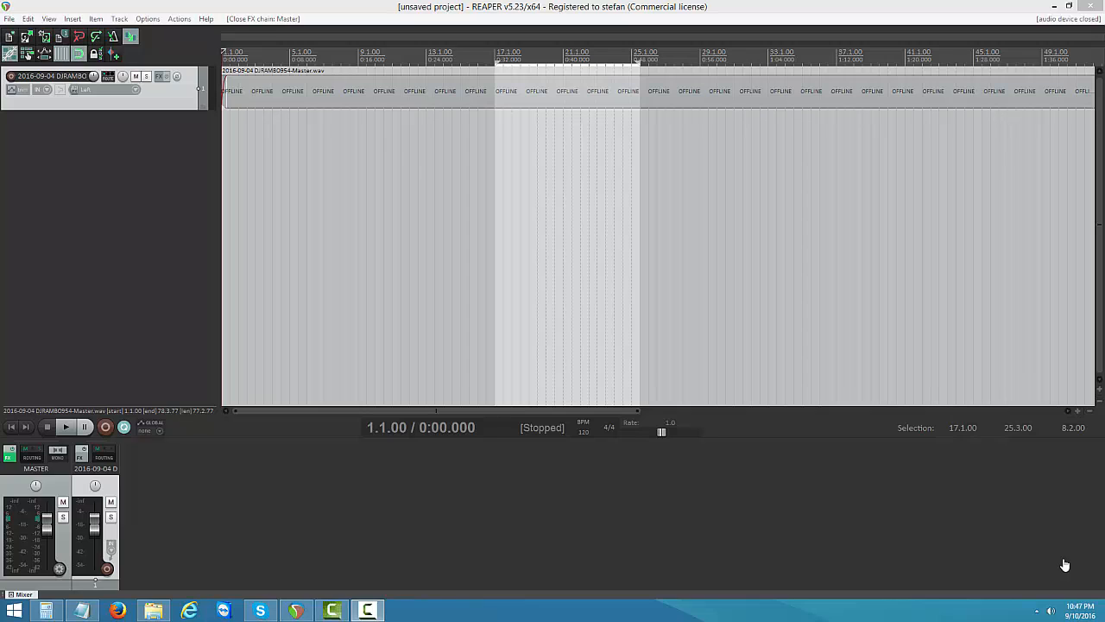
# Place the edit cursor at bar 17, the start of the loop selection, and play the loop
pyautogui.click(437, 230)
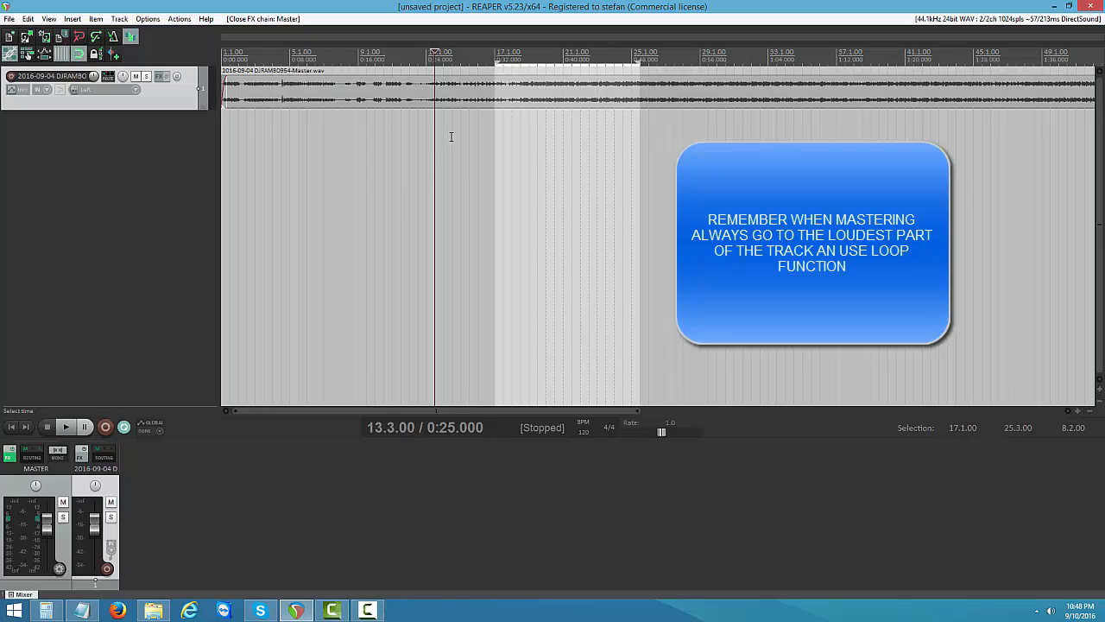
pyautogui.click(496, 148)
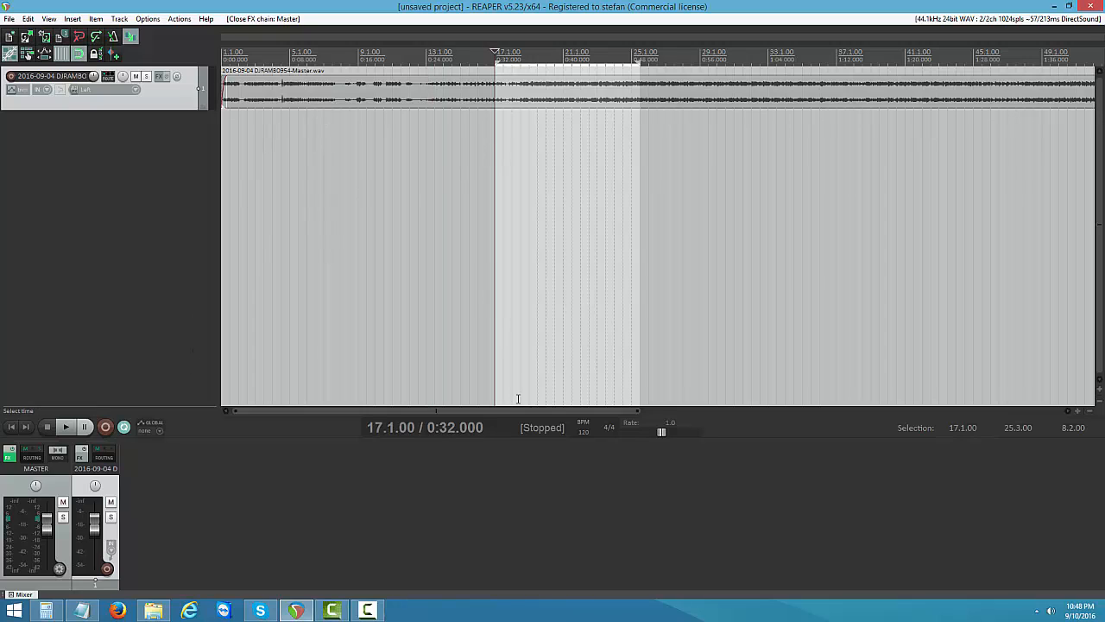
pyautogui.click(64, 429)
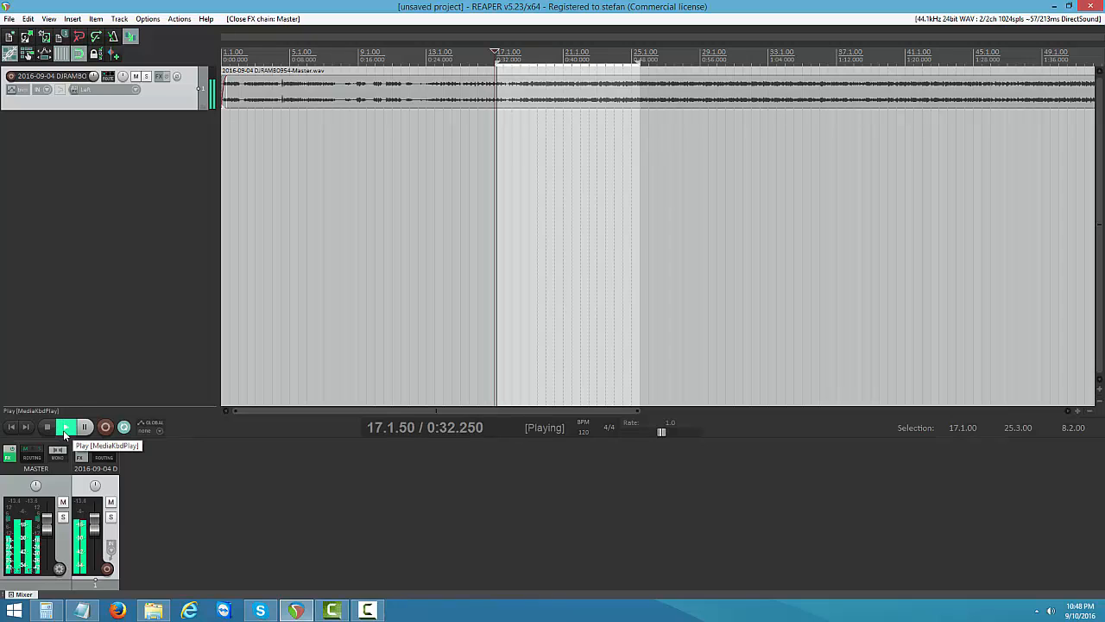
# Lower the system's speaker volume while the loop plays, and pause playback
pyautogui.click(1051, 610)
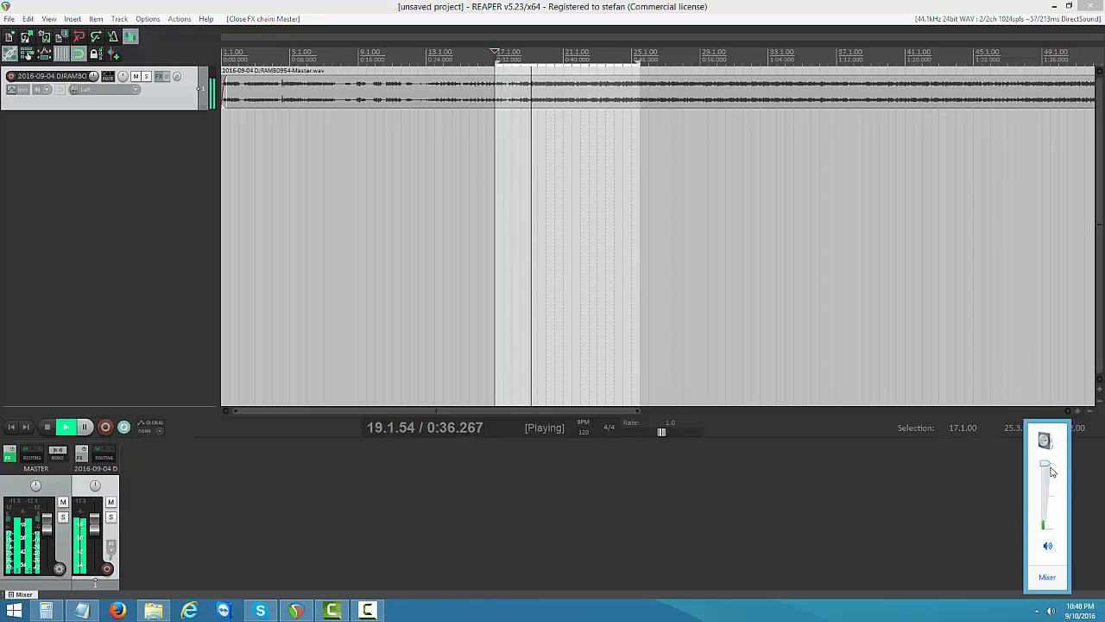
pyautogui.moveTo(1045, 464); pyautogui.dragTo(1045, 488)
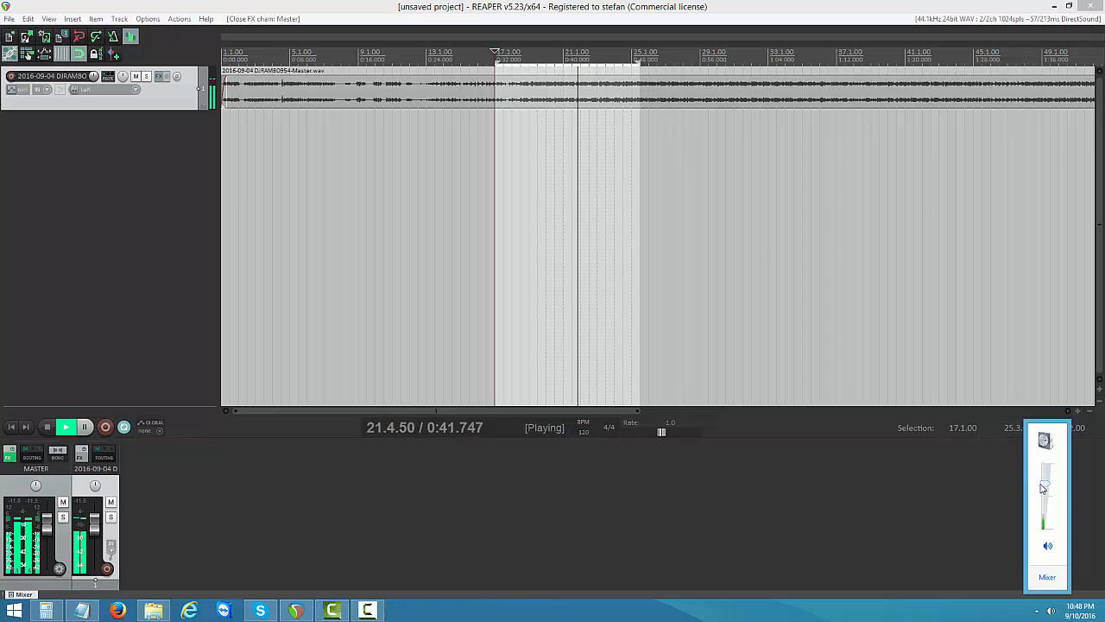
pyautogui.click(859, 541)
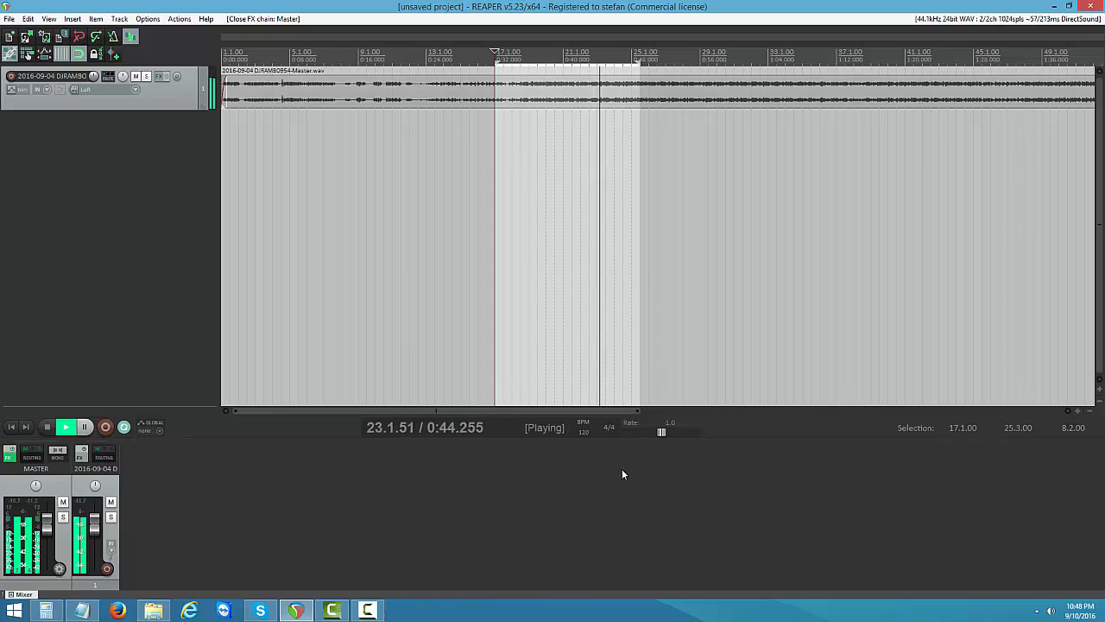
pyautogui.click(85, 428)
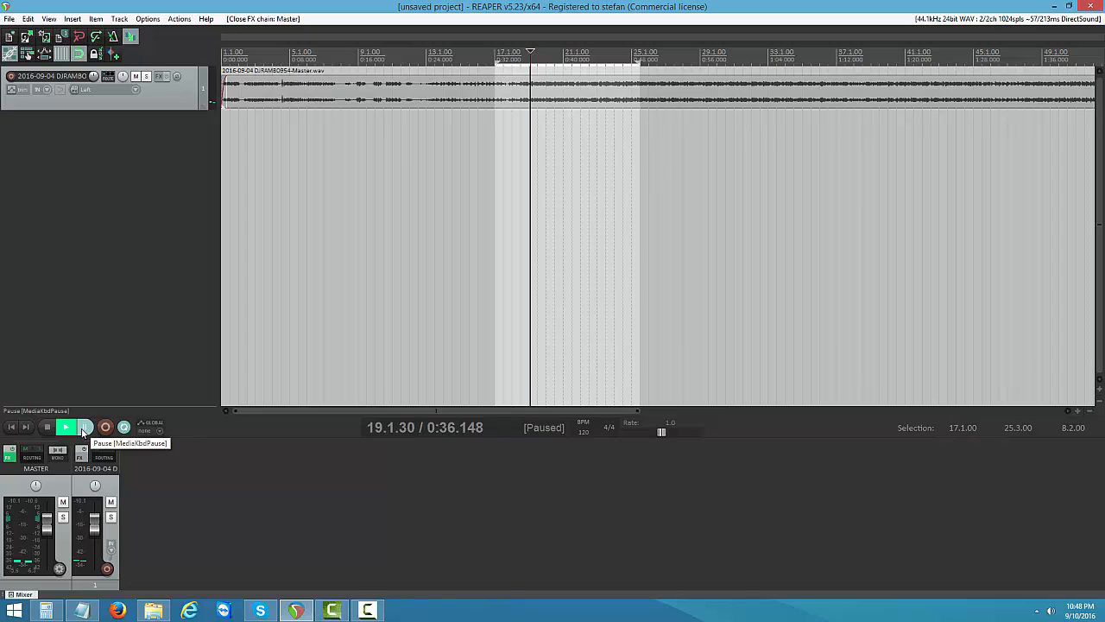
# Open the master track's FX chain, enable and show the Kramer Tape plugin, and leave MSED bypassed
pyautogui.click(9, 454)
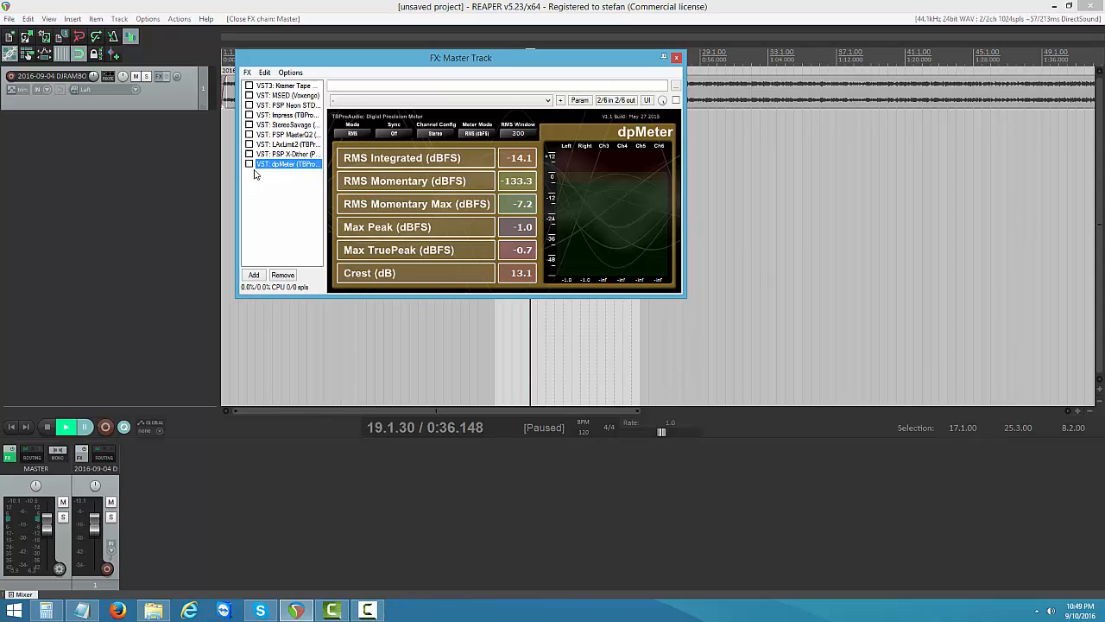
pyautogui.click(248, 86)
pyautogui.click(272, 85)
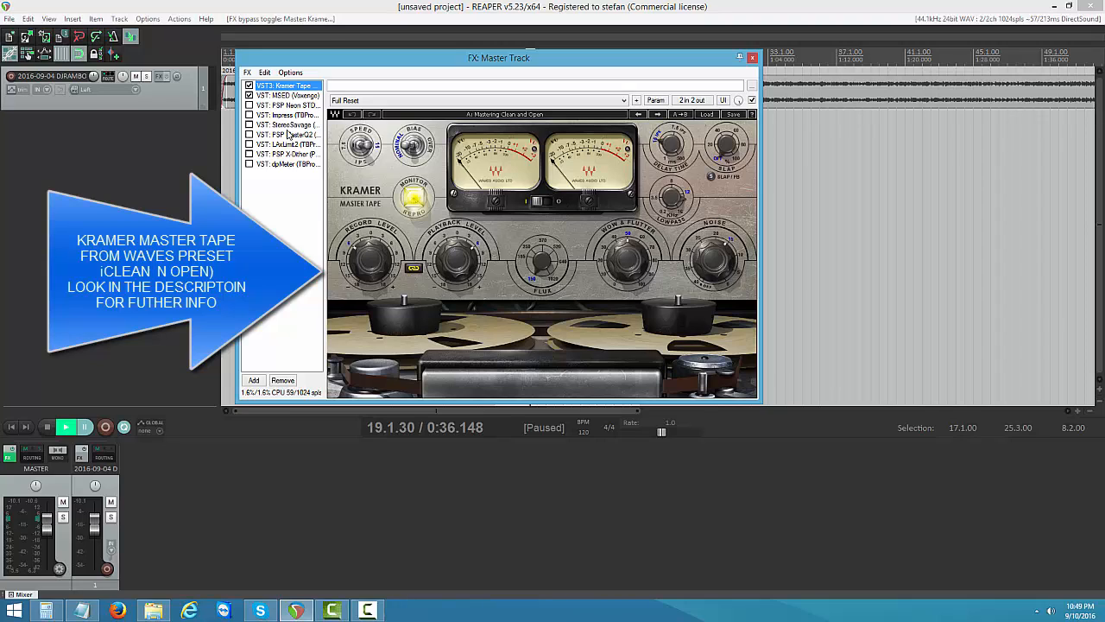
pyautogui.click(249, 96)
# Look up the Mastering Clean and Open preset among Kramer Tape's factory mastering presets
pyautogui.click(708, 114)
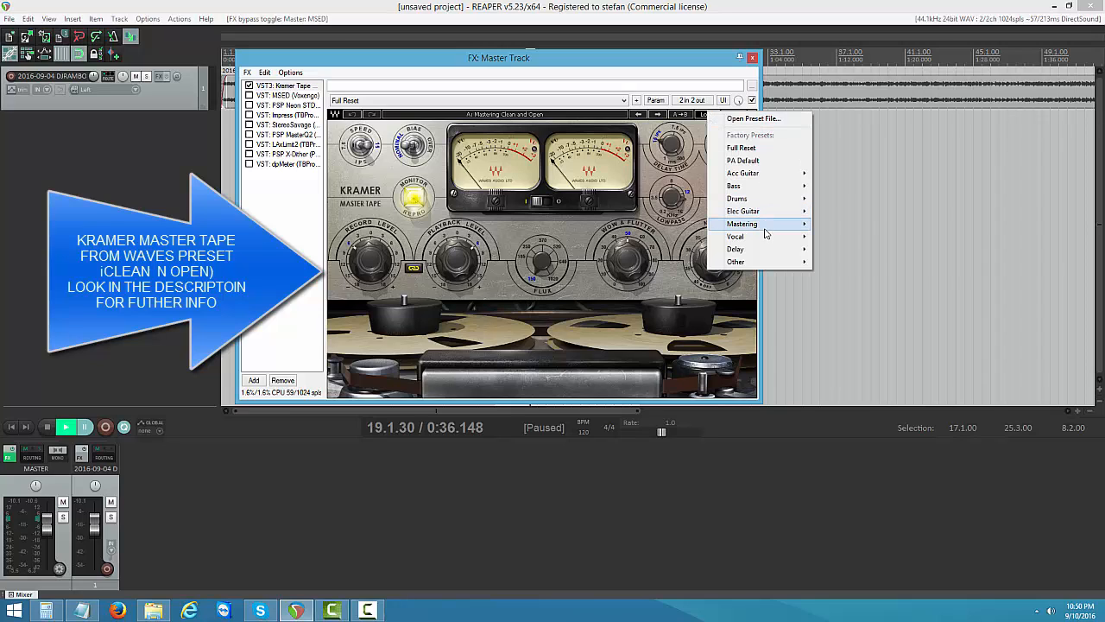
pyautogui.moveTo(768, 226)
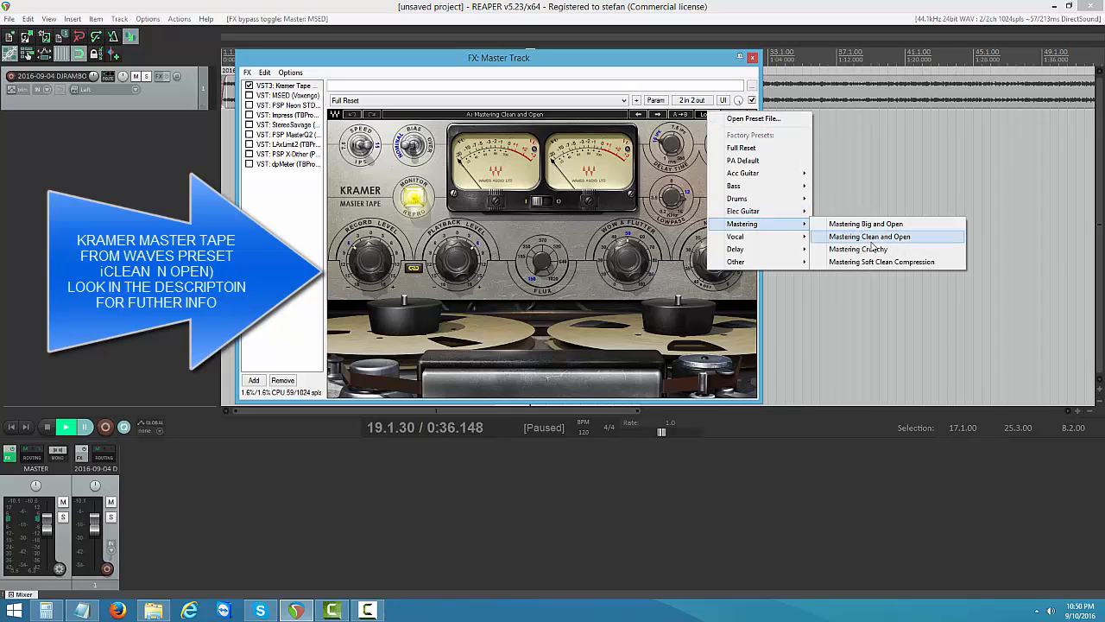
pyautogui.click(654, 61)
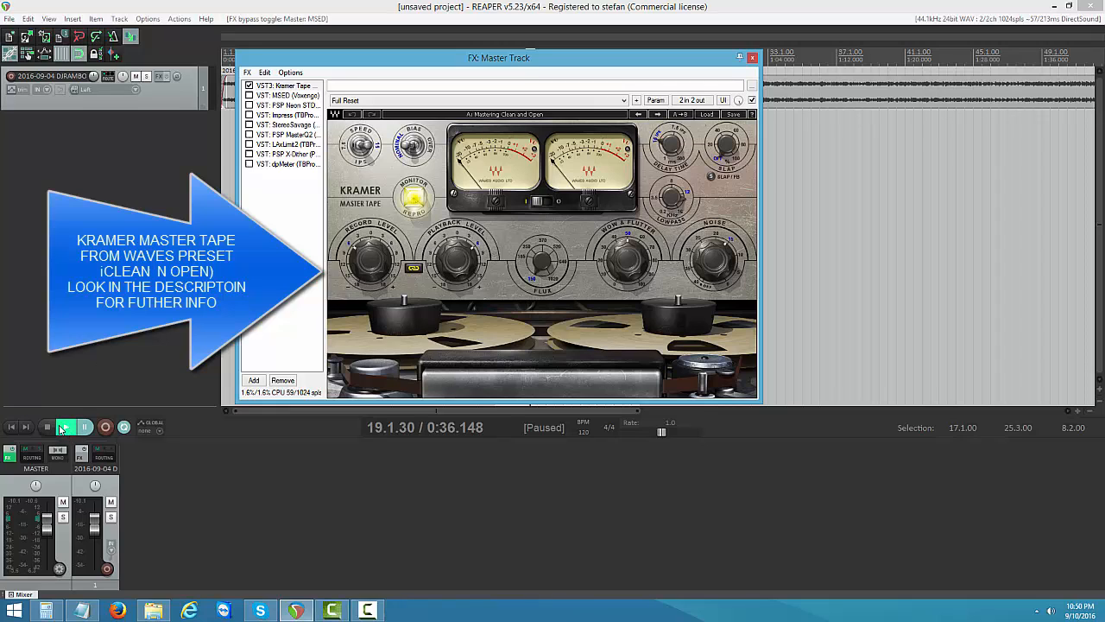
# Compare the loop with Kramer Tape bypassed and active during playback, leaving the plugin enabled and playback paused
pyautogui.click(68, 428)
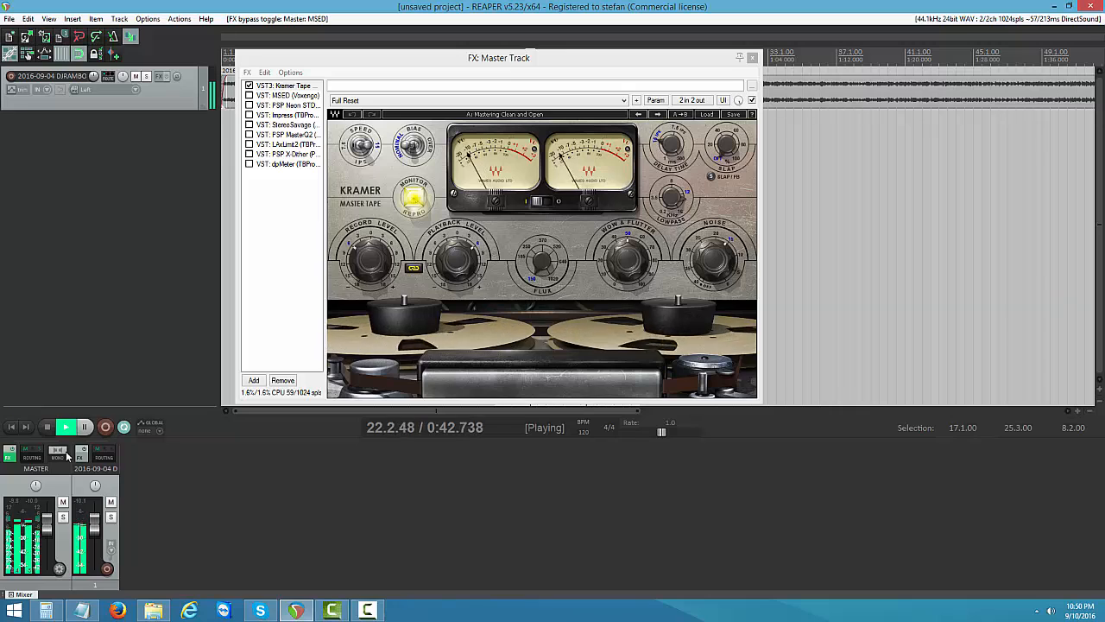
pyautogui.click(83, 427)
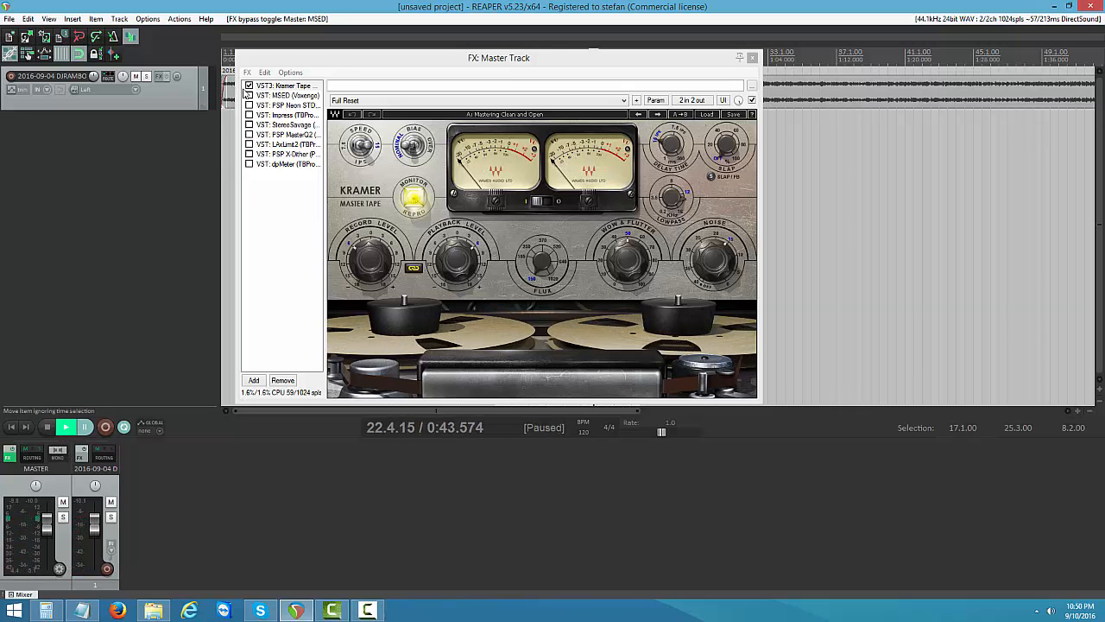
pyautogui.click(249, 87)
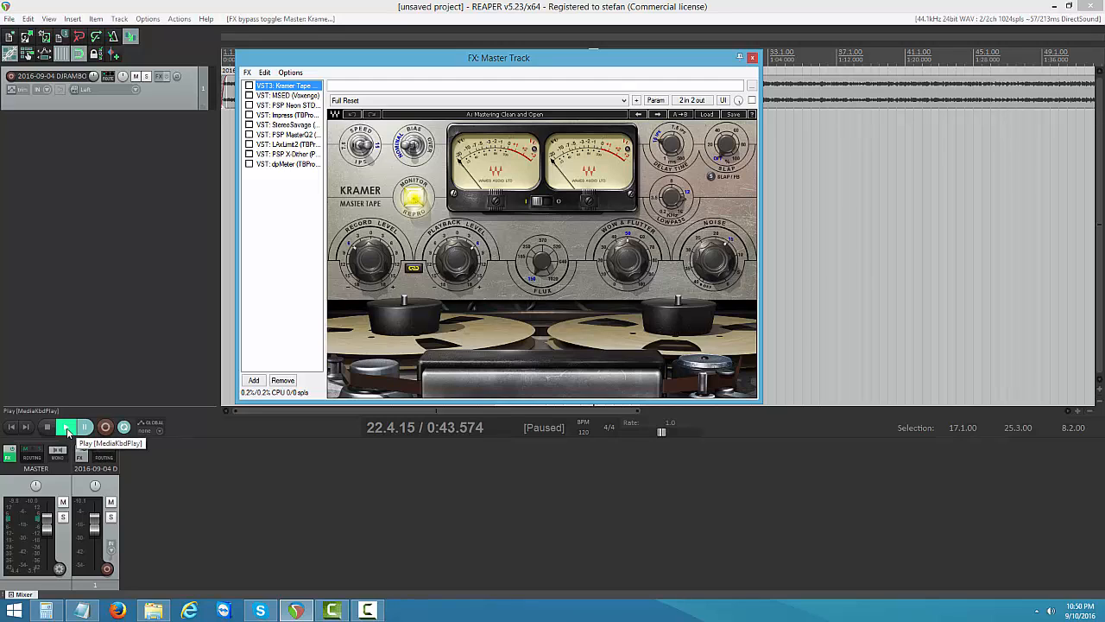
pyautogui.click(67, 428)
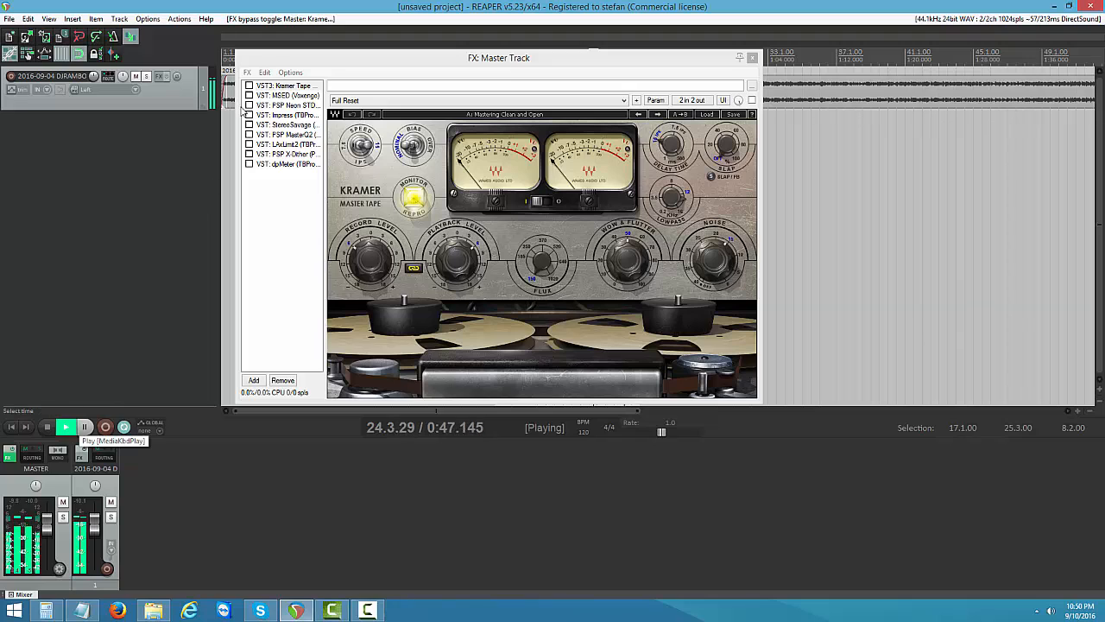
pyautogui.click(248, 88)
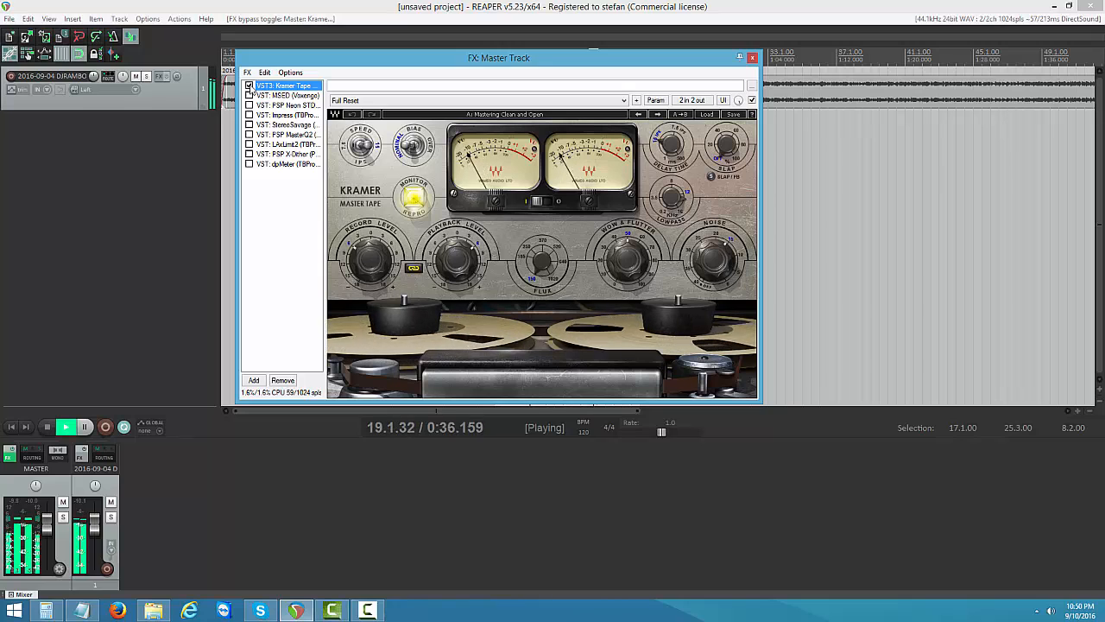
pyautogui.click(250, 87)
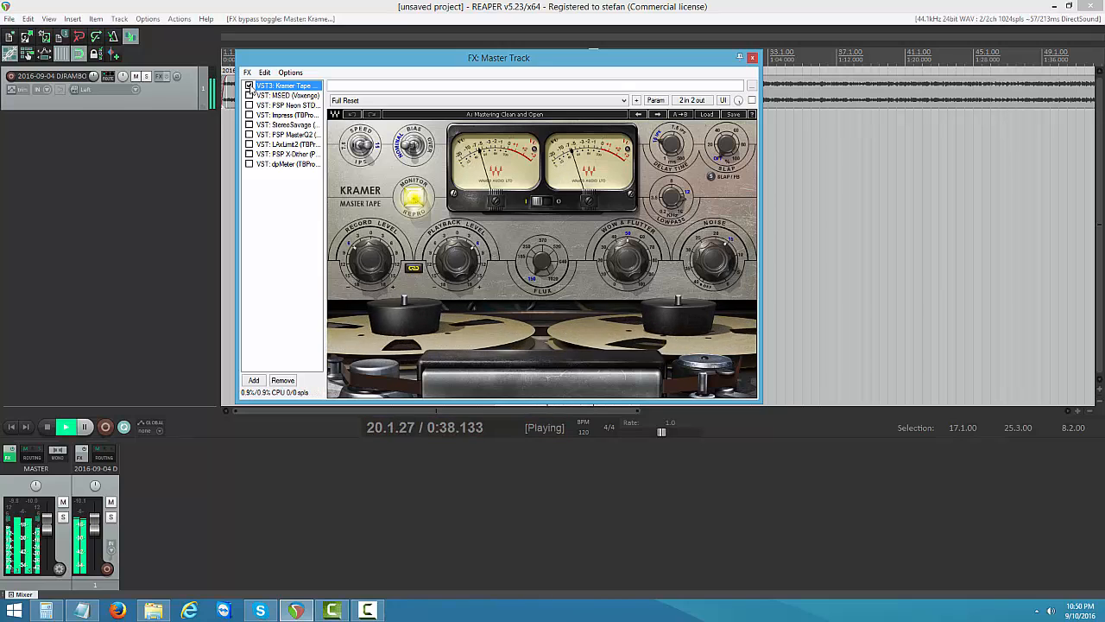
pyautogui.click(249, 88)
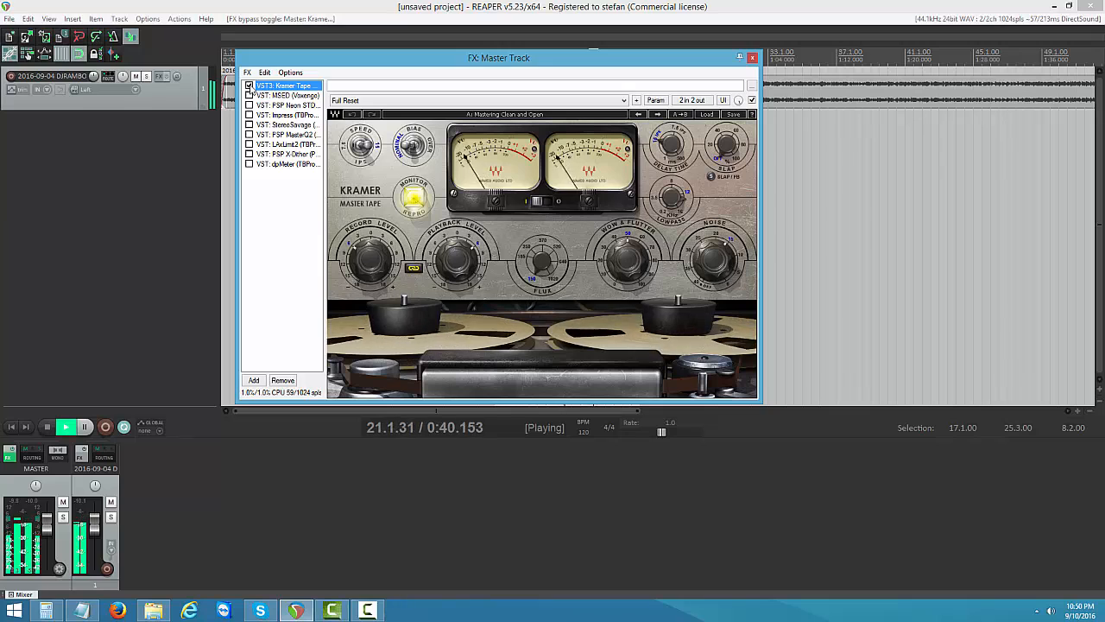
pyautogui.click(249, 87)
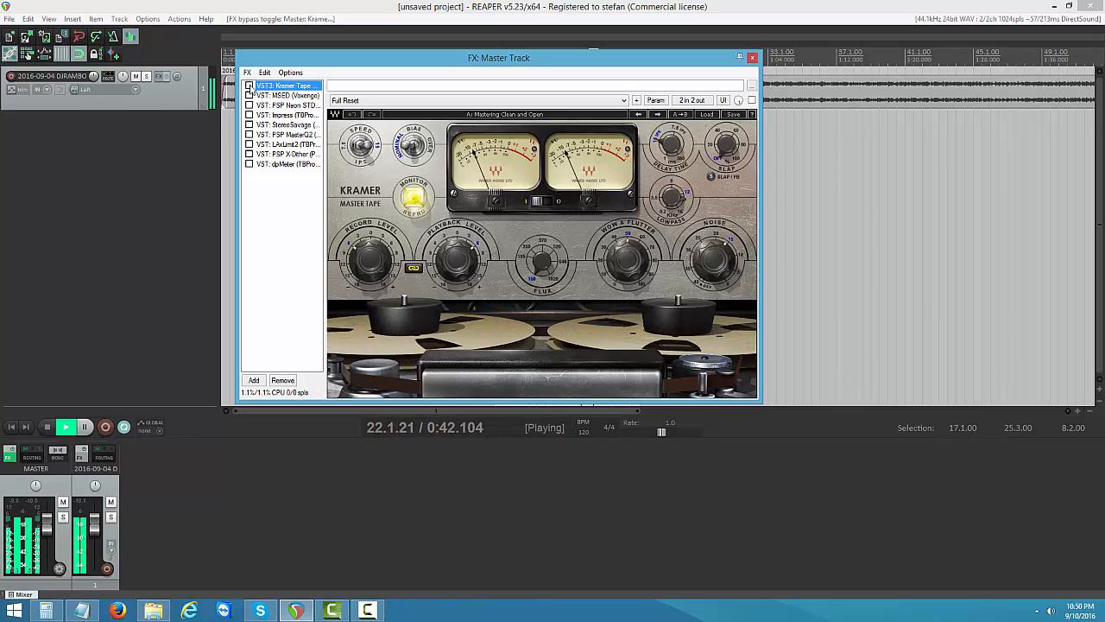
pyautogui.click(250, 87)
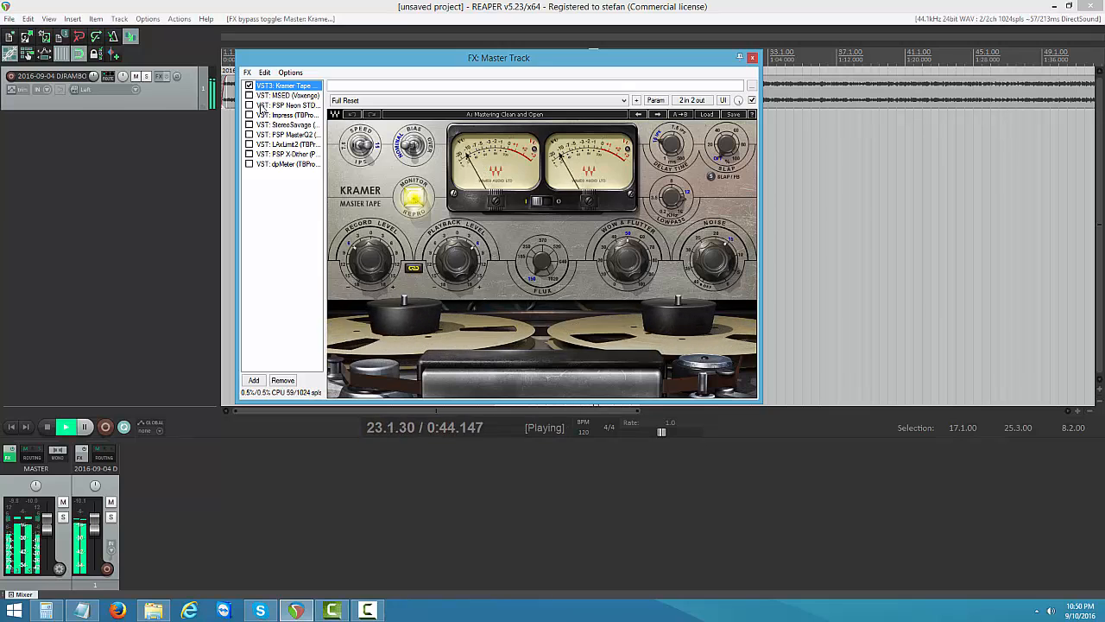
pyautogui.click(83, 426)
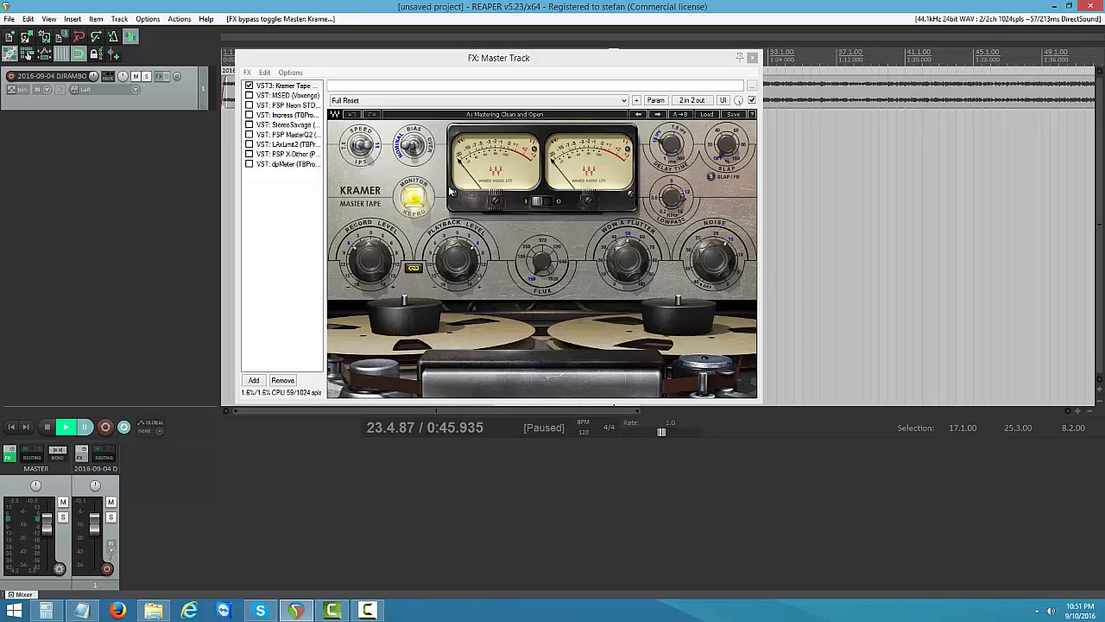
# Show the MSED plugin's settings and audition the loop with MSED bypassed
pyautogui.click(274, 96)
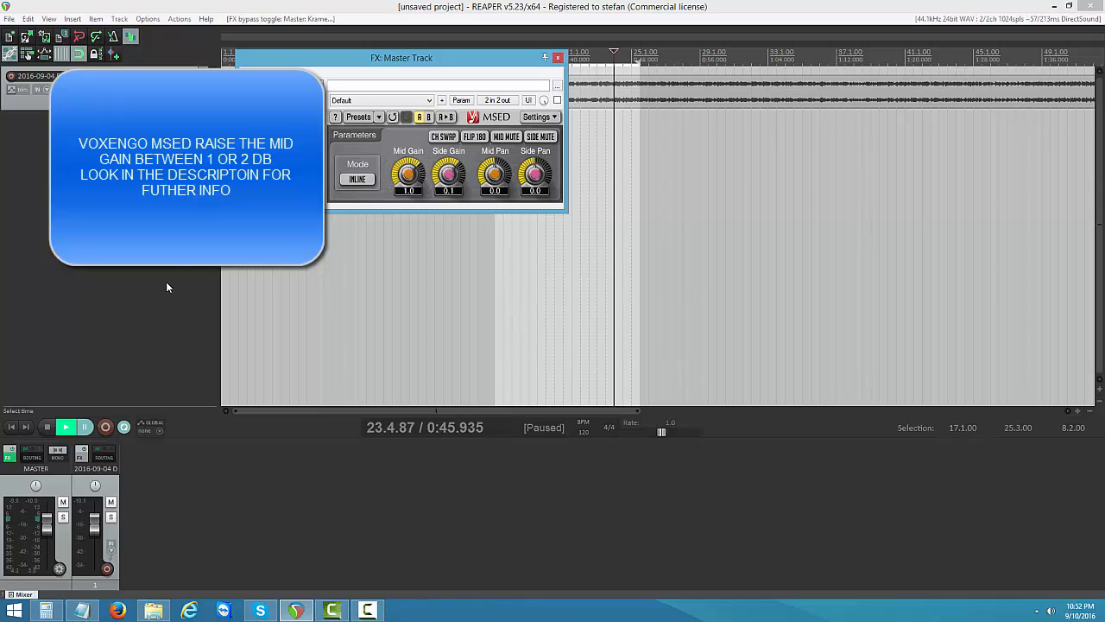
pyautogui.click(66, 429)
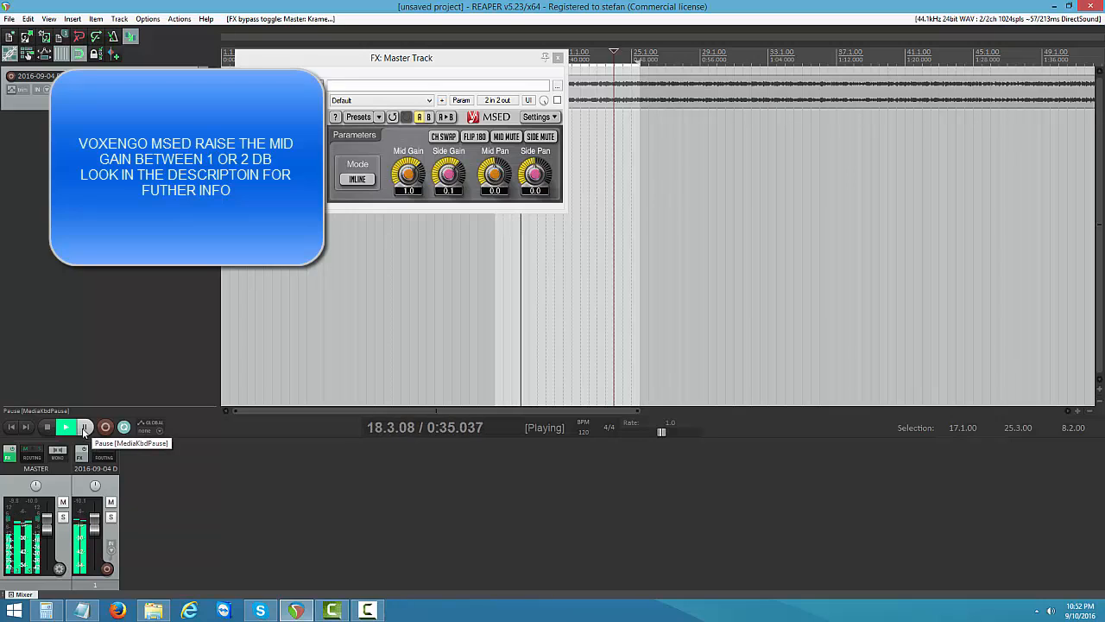
pyautogui.click(85, 426)
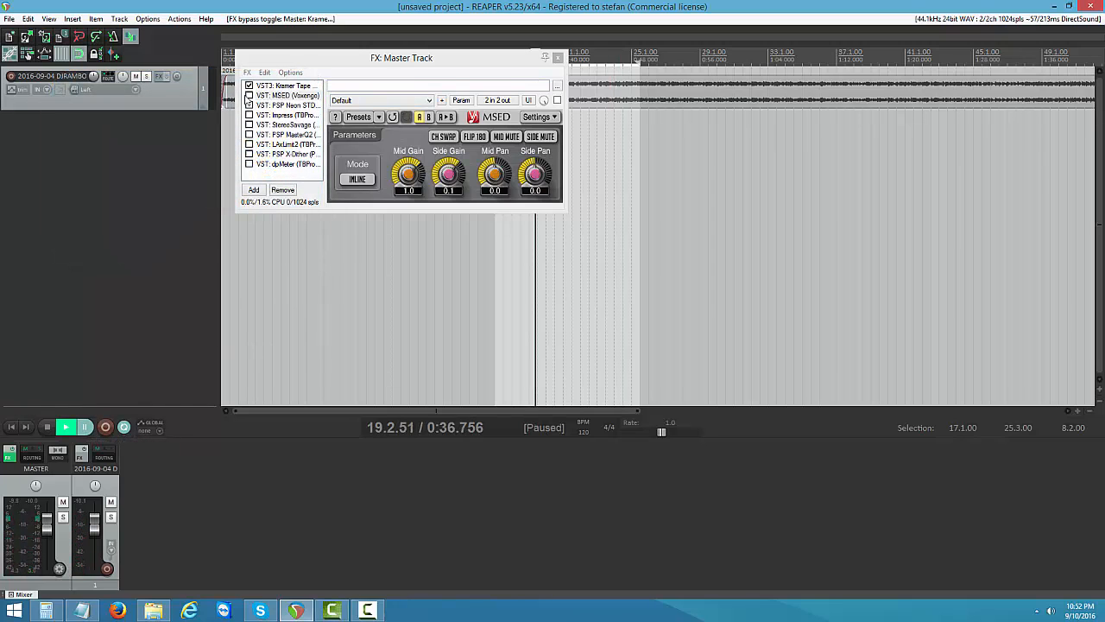
# Enable MSED on the master track and compare the loop with it on and off, leaving it enabled
pyautogui.click(248, 95)
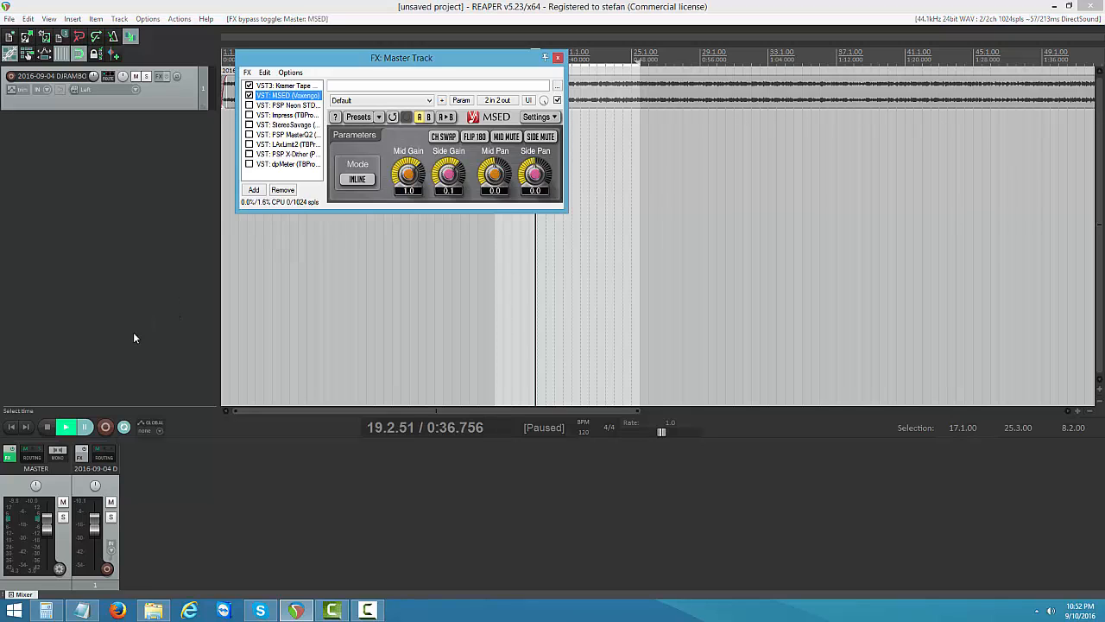
pyautogui.click(65, 431)
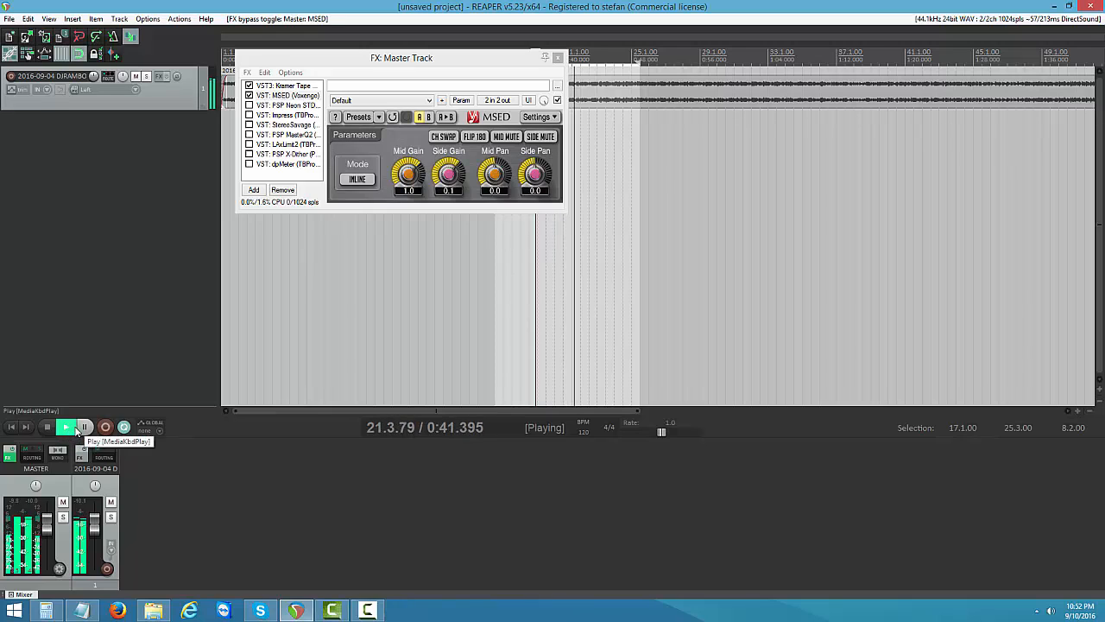
pyautogui.click(250, 95)
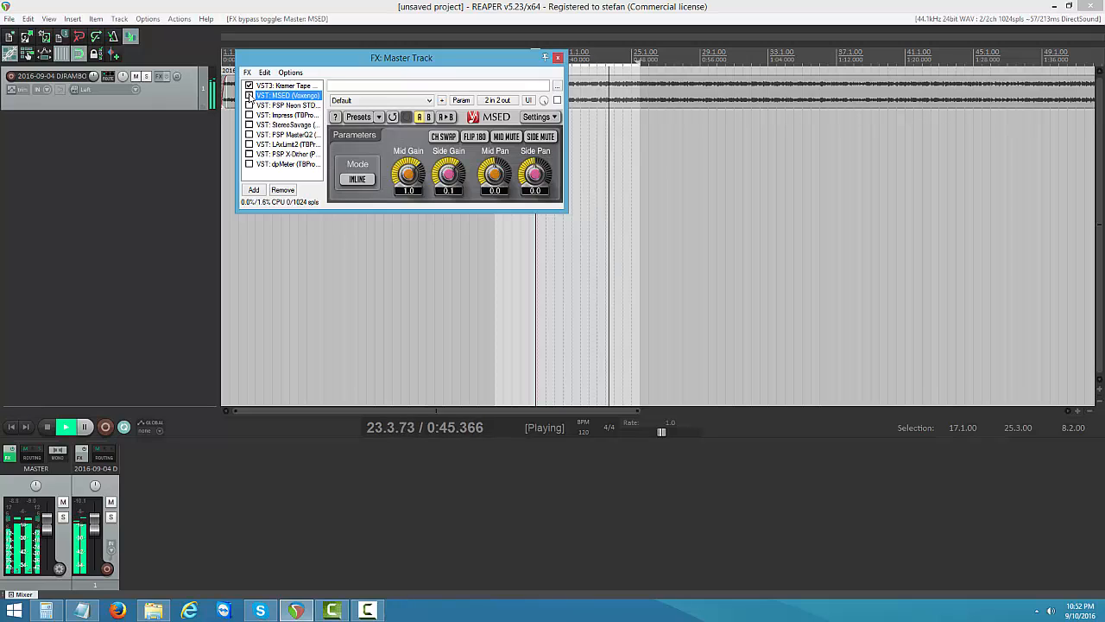
pyautogui.click(250, 95)
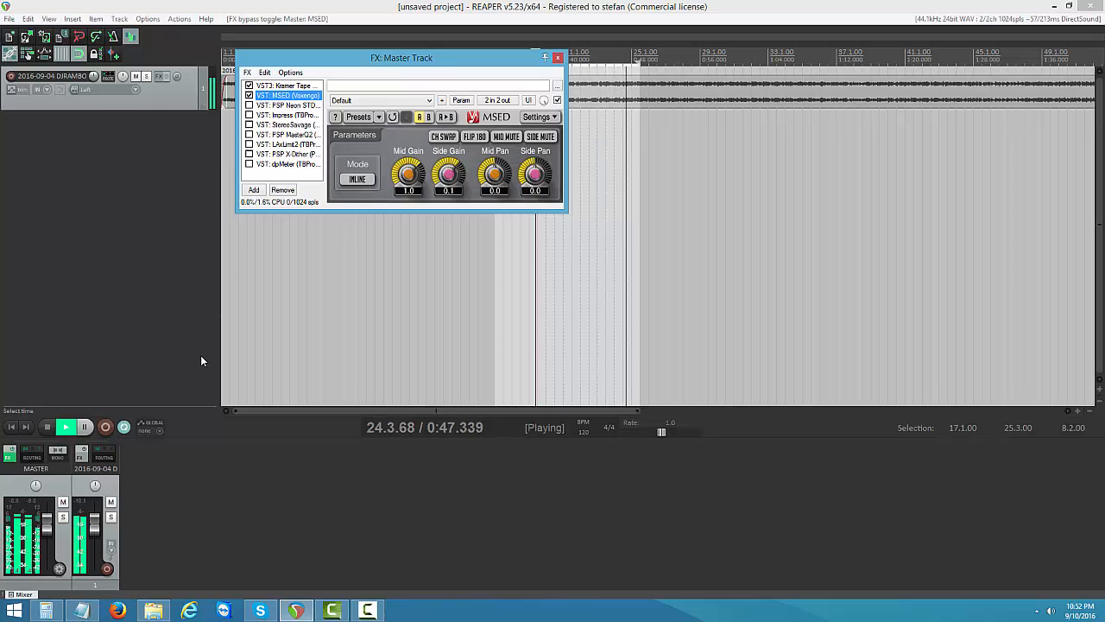
pyautogui.click(84, 431)
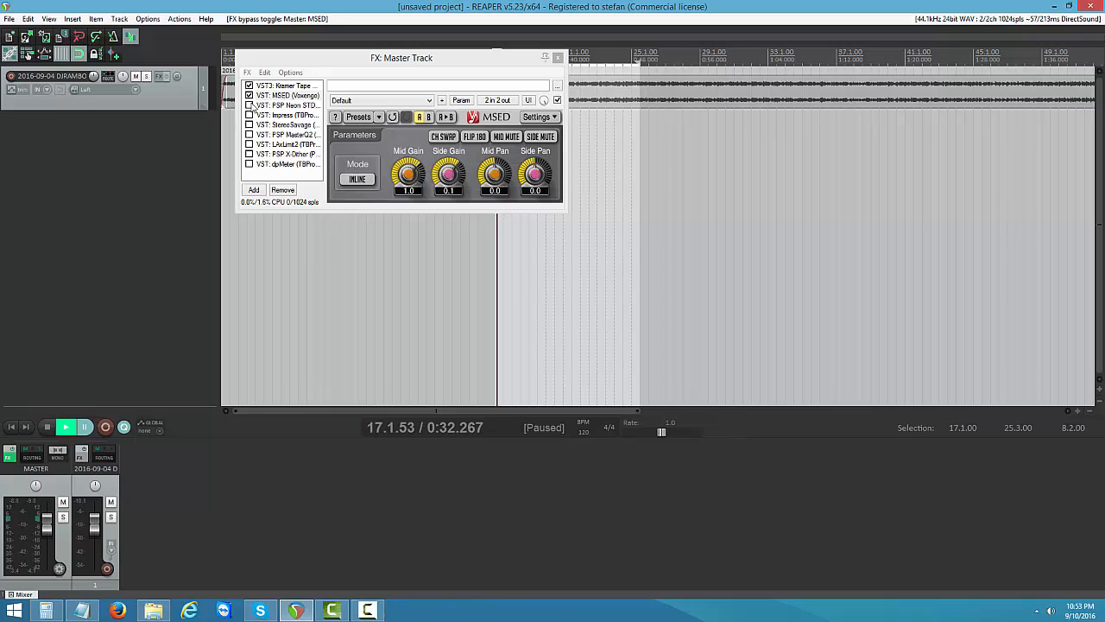
# Enable the PSP Neon STD equalizer on the master track and inspect its low-cut and peaking bands
pyautogui.click(249, 106)
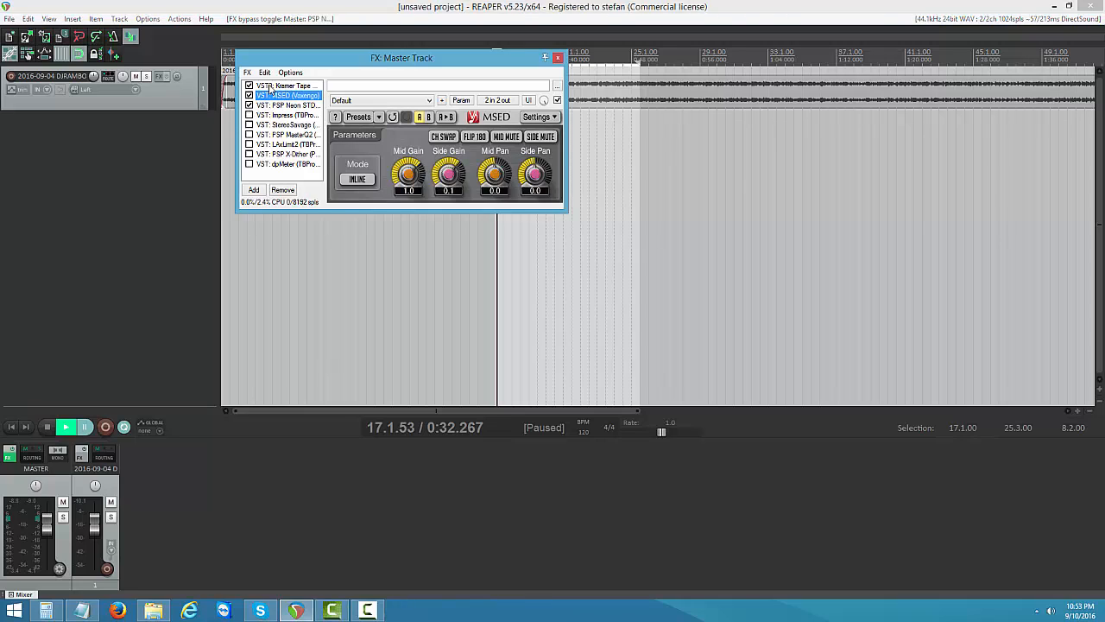
pyautogui.click(276, 105)
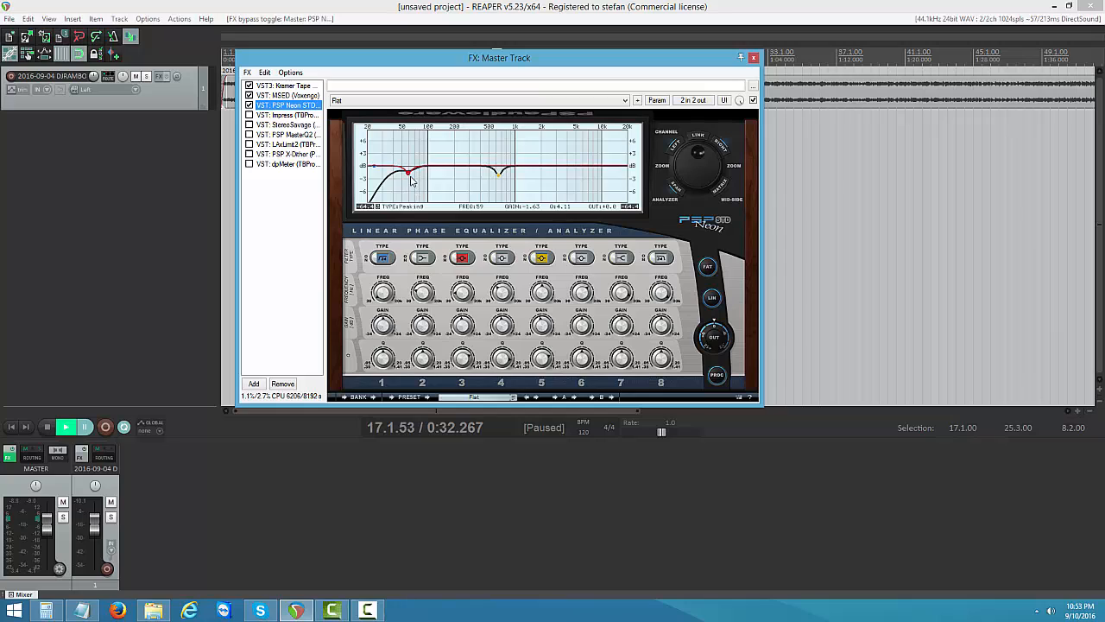
pyautogui.moveTo(469, 294)
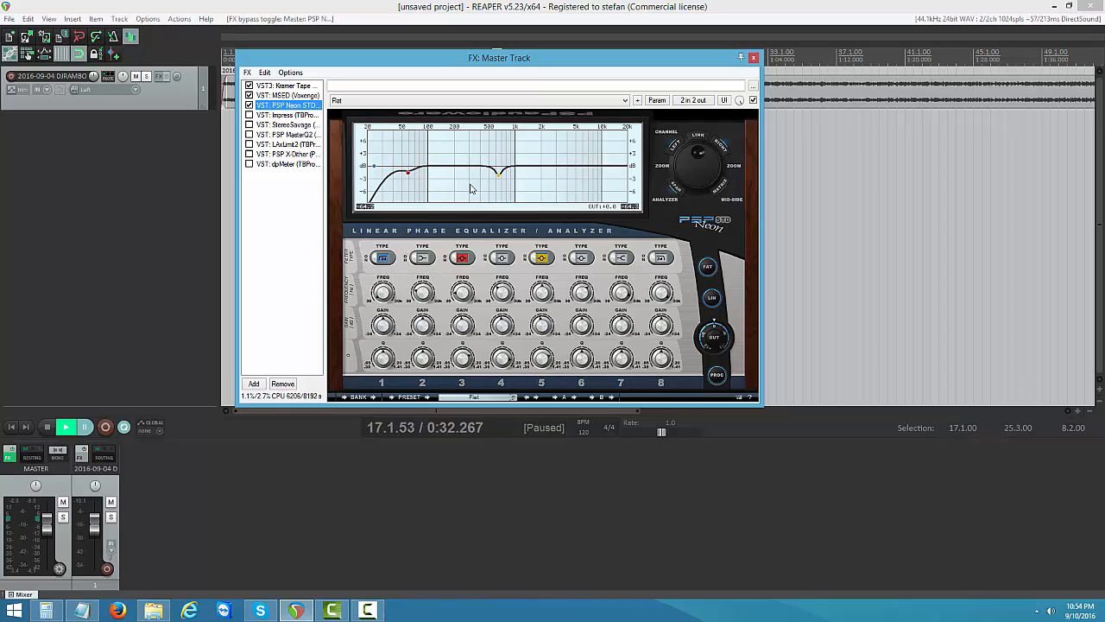
pyautogui.click(505, 180)
pyautogui.moveTo(379, 295)
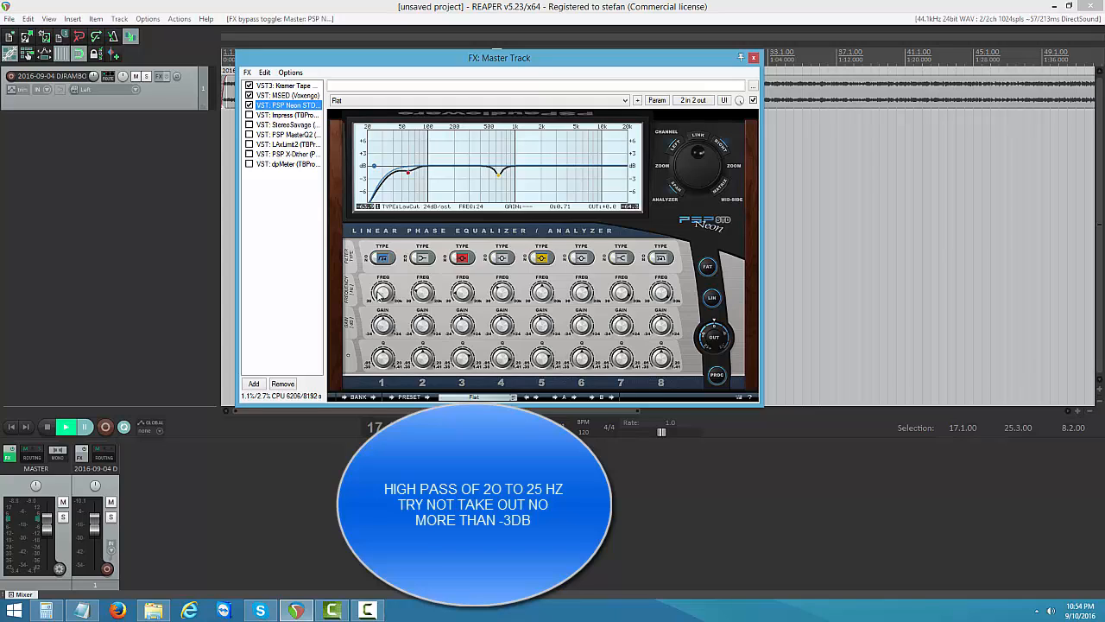
# Play the loop and compare it with PSP Neon STD bypassed and active, leaving the plugin enabled
pyautogui.click(62, 429)
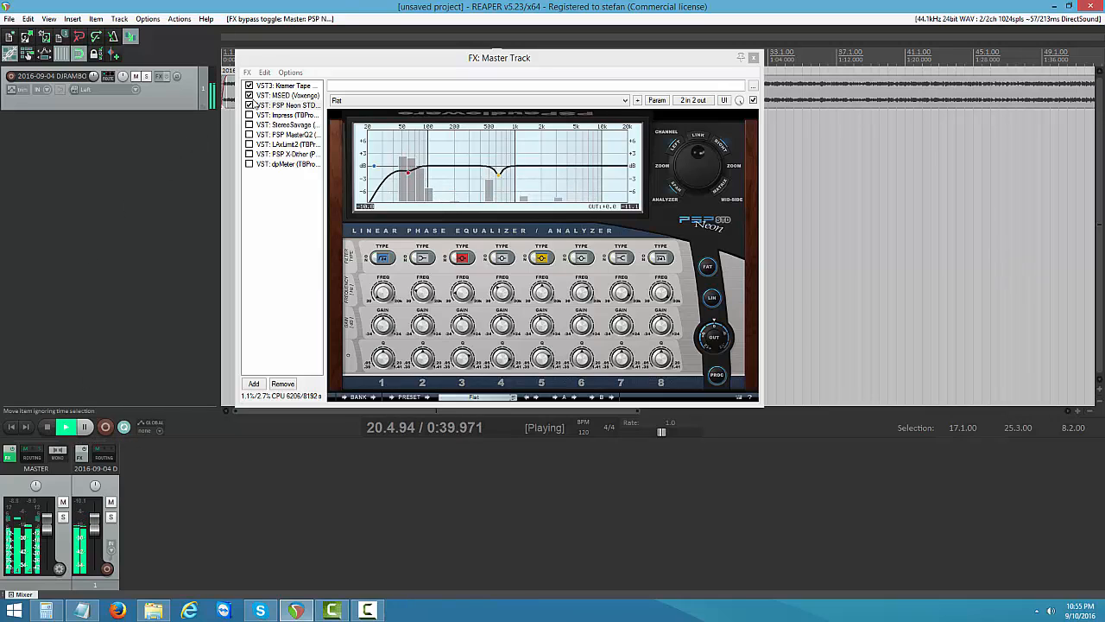
pyautogui.click(249, 105)
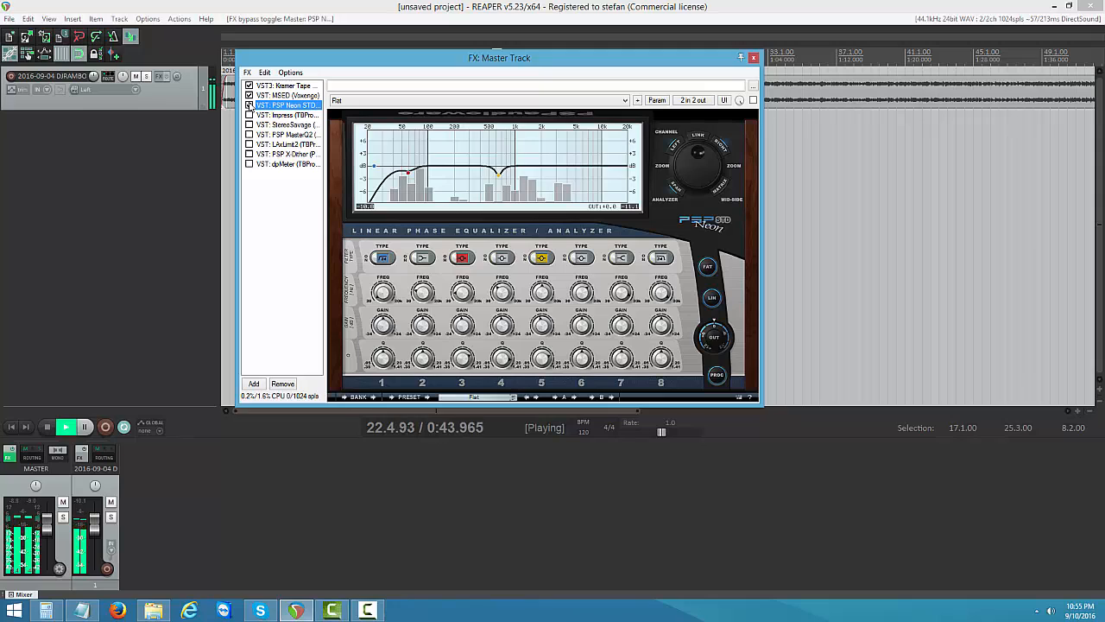
pyautogui.click(249, 105)
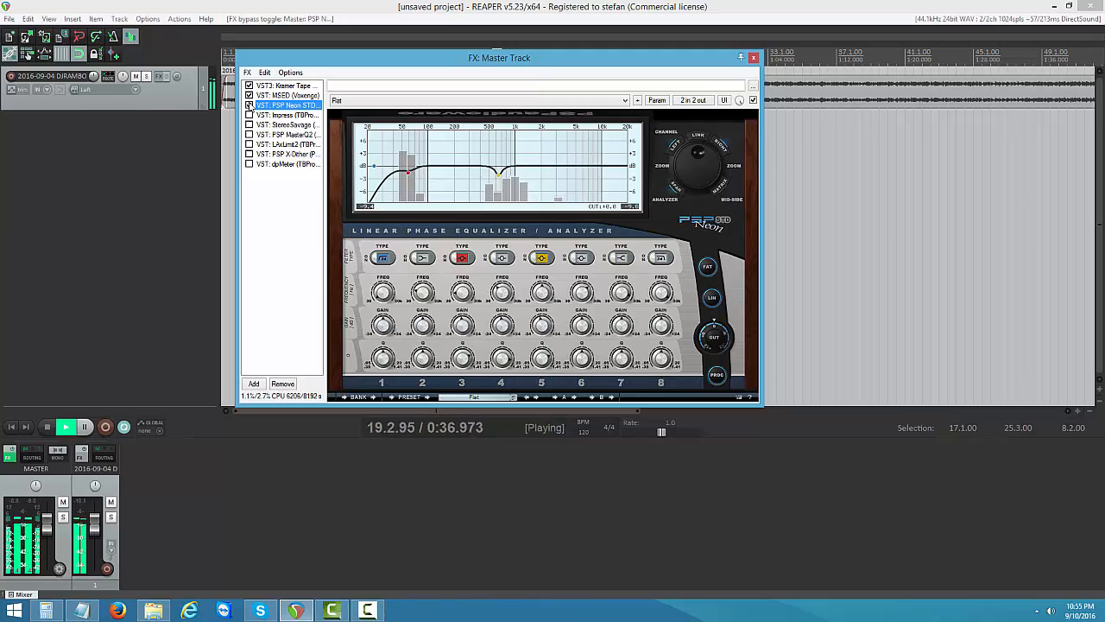
pyautogui.click(250, 105)
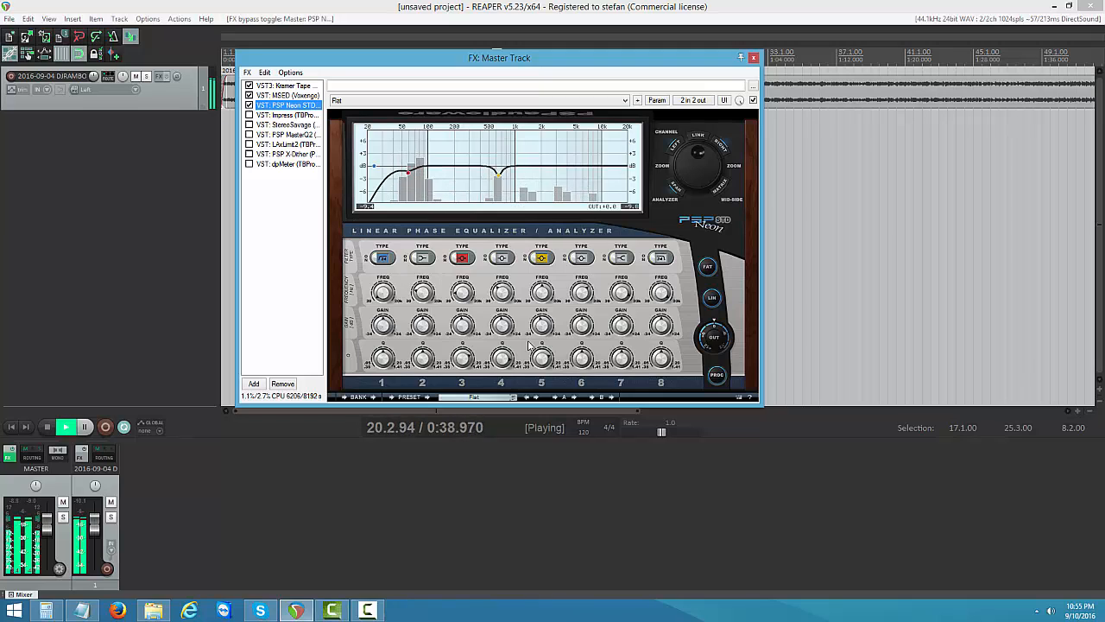
# Audition the PSP Neon STD band 5 frequency in isolation during playback to hear the honky range, and pause playback
pyautogui.moveTo(545, 294)
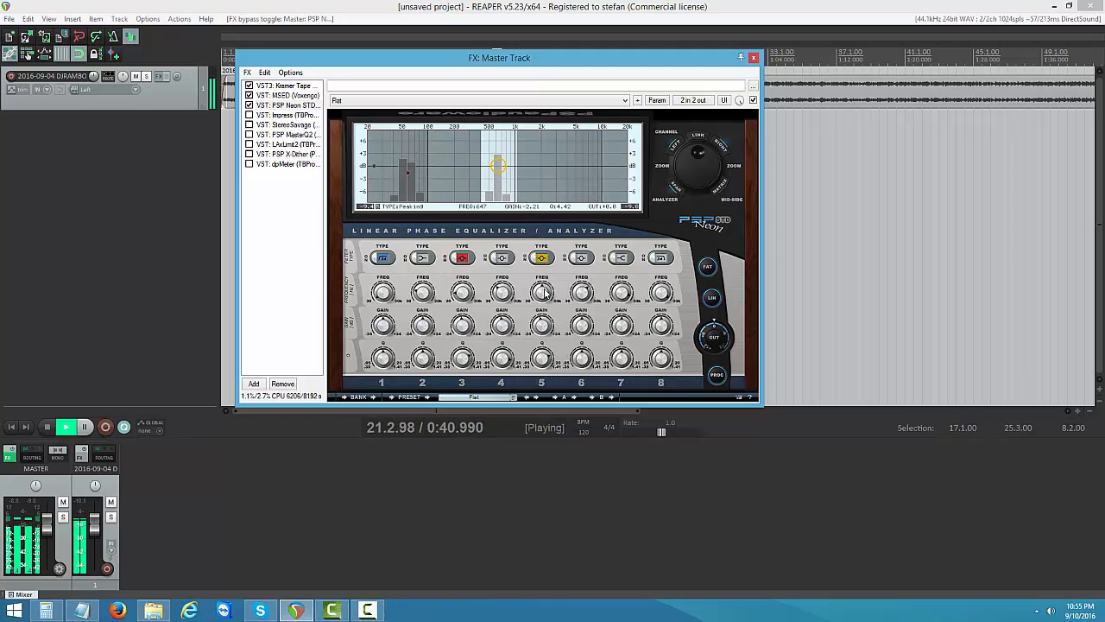
pyautogui.moveTo(544, 295); pyautogui.dragTo(546, 295)
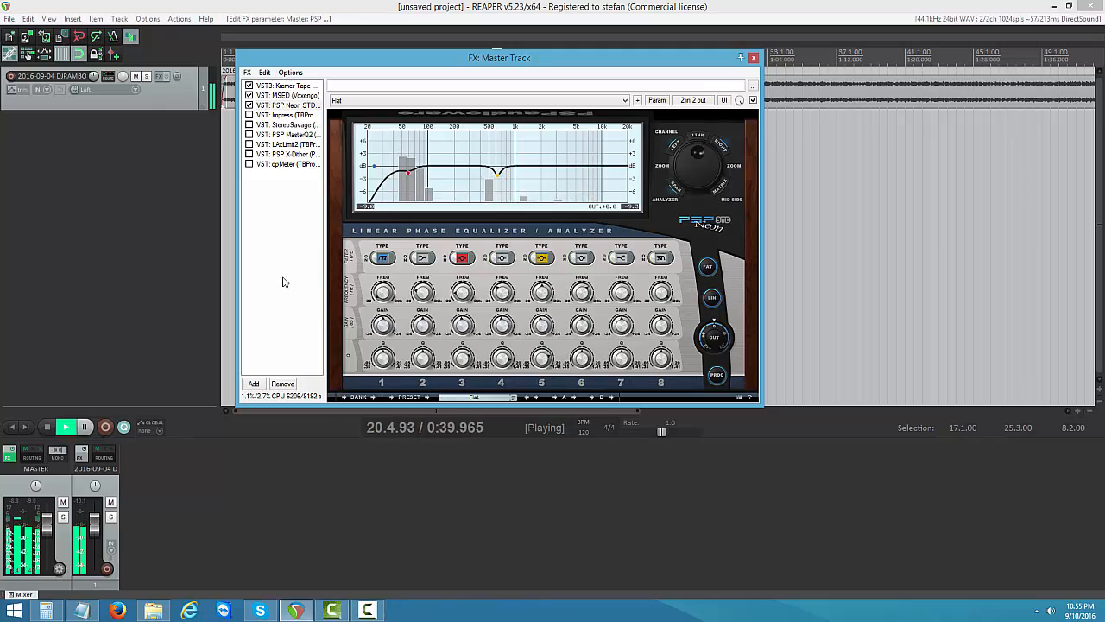
pyautogui.click(155, 317)
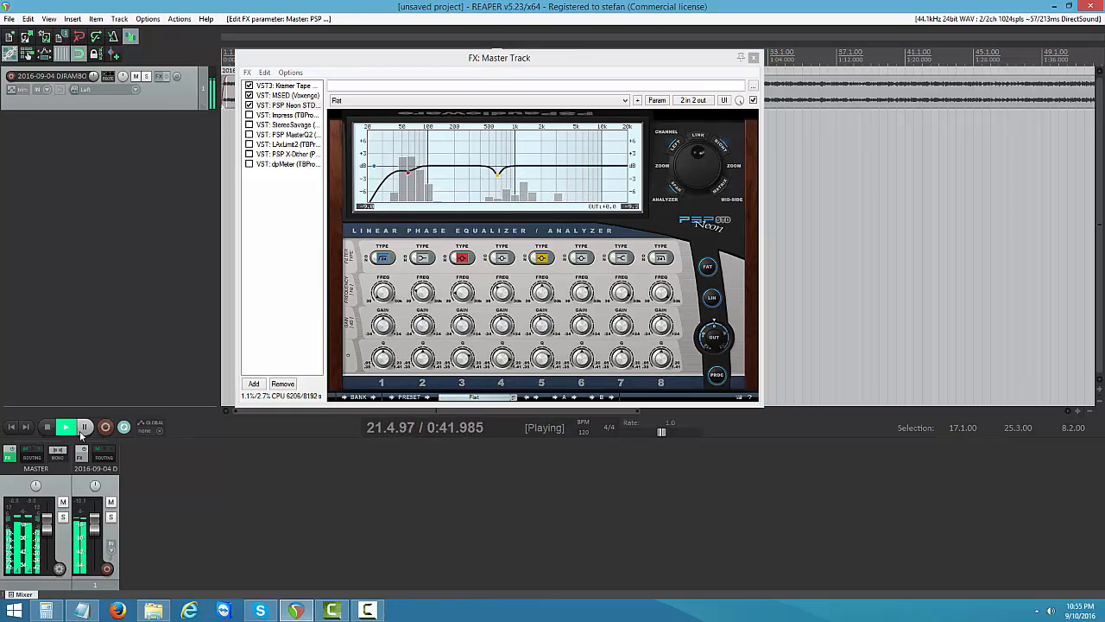
pyautogui.hotkey('ctrl', 'space')
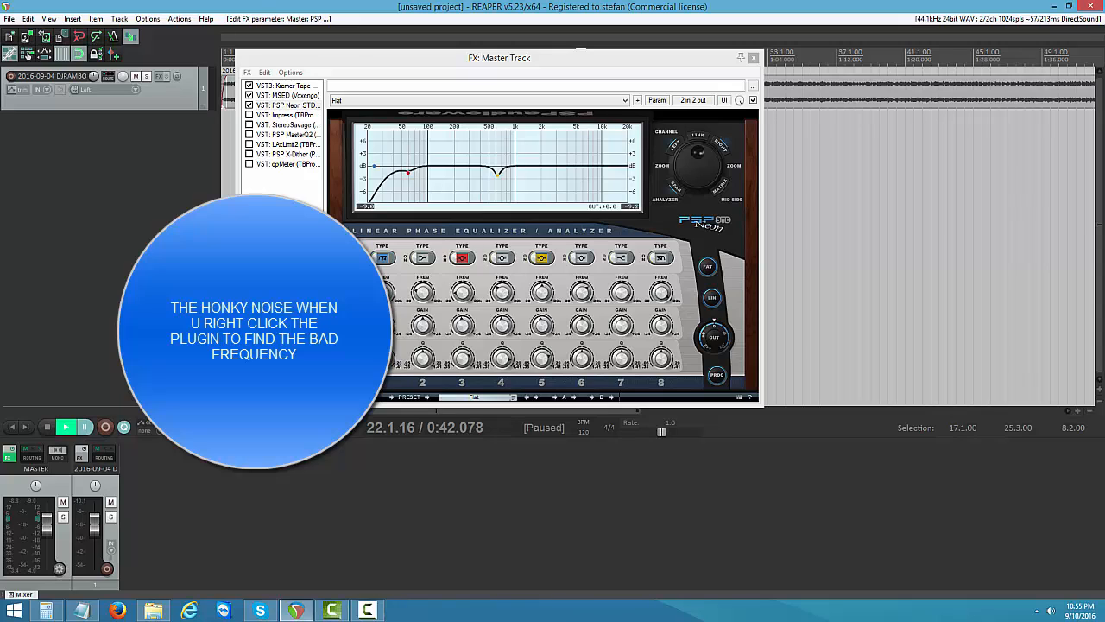
pyautogui.moveTo(546, 295)
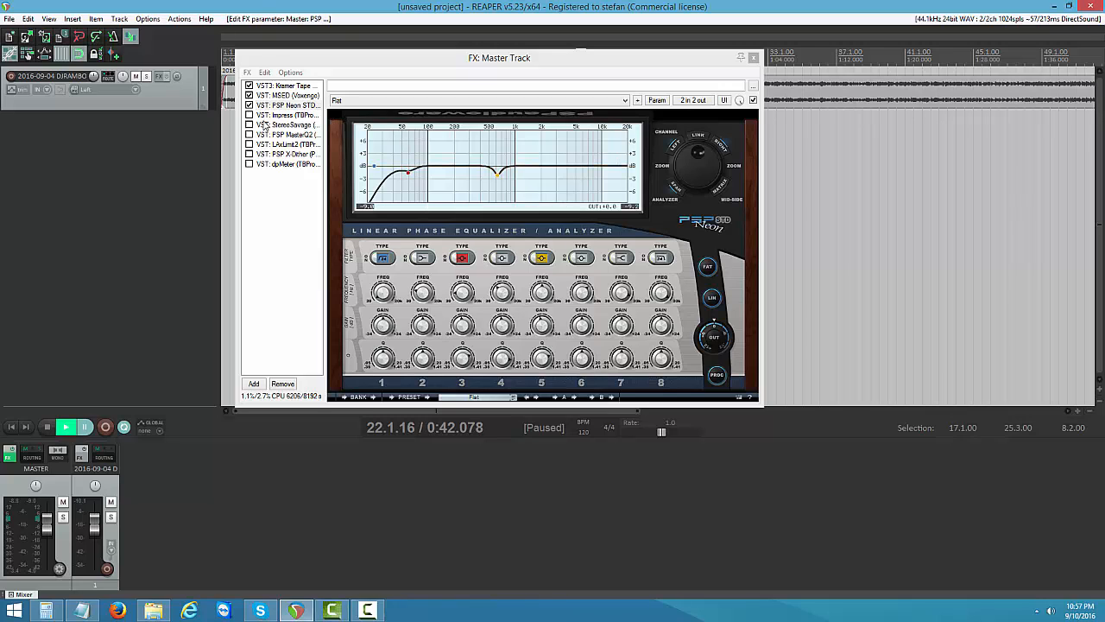
# Enable the Impress compressor on the master track and compare the loop with it on and off, leaving it enabled and playback paused
pyautogui.click(277, 116)
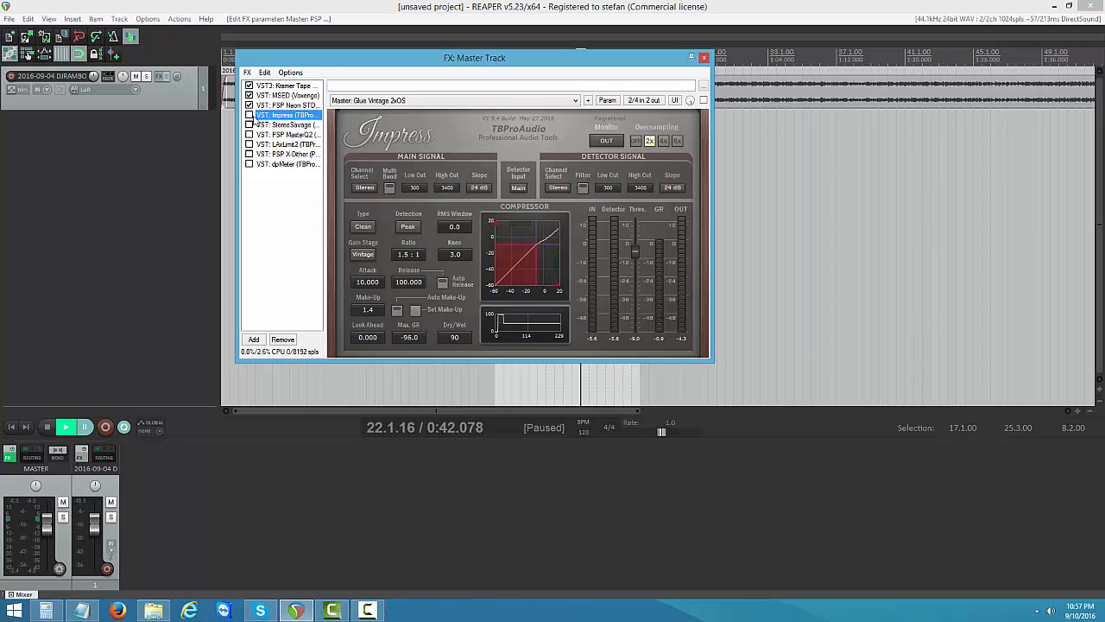
pyautogui.click(250, 115)
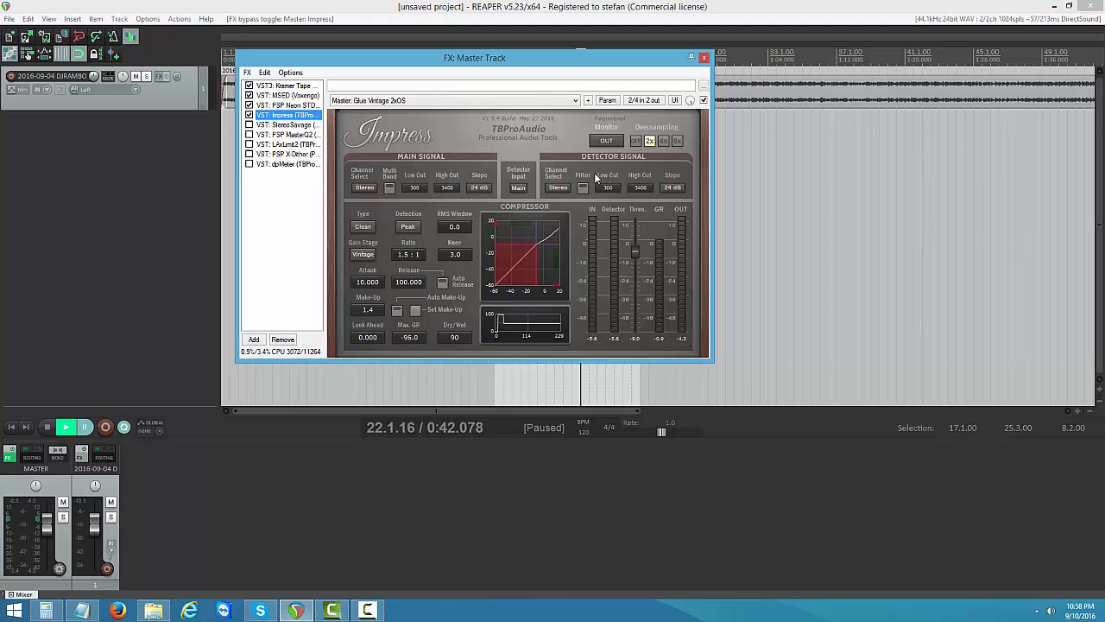
pyautogui.click(65, 427)
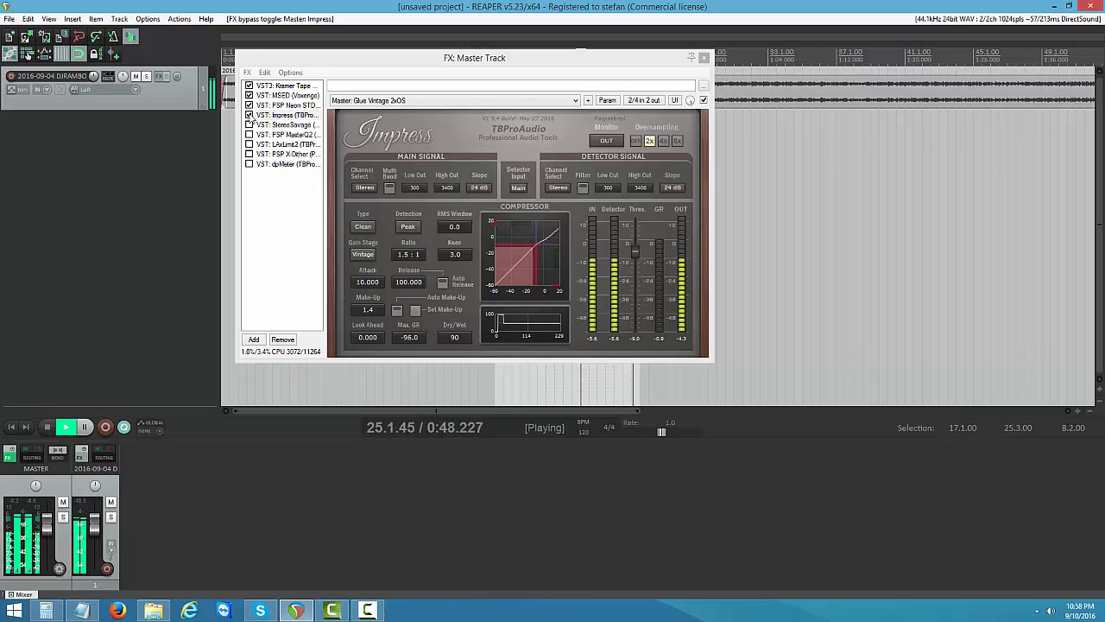
pyautogui.click(250, 115)
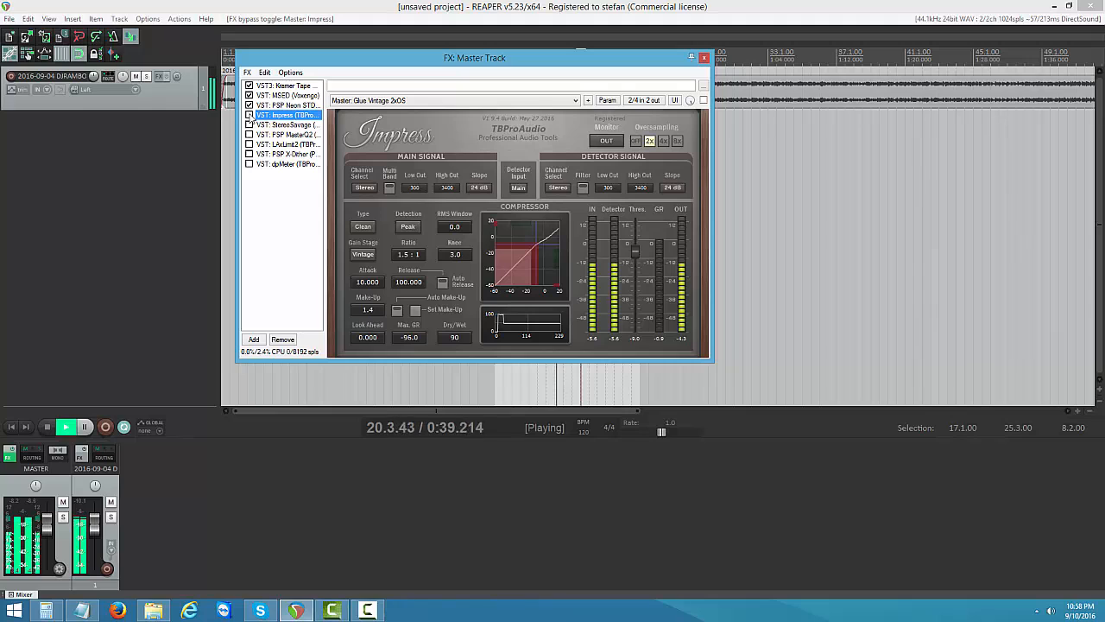
pyautogui.click(250, 115)
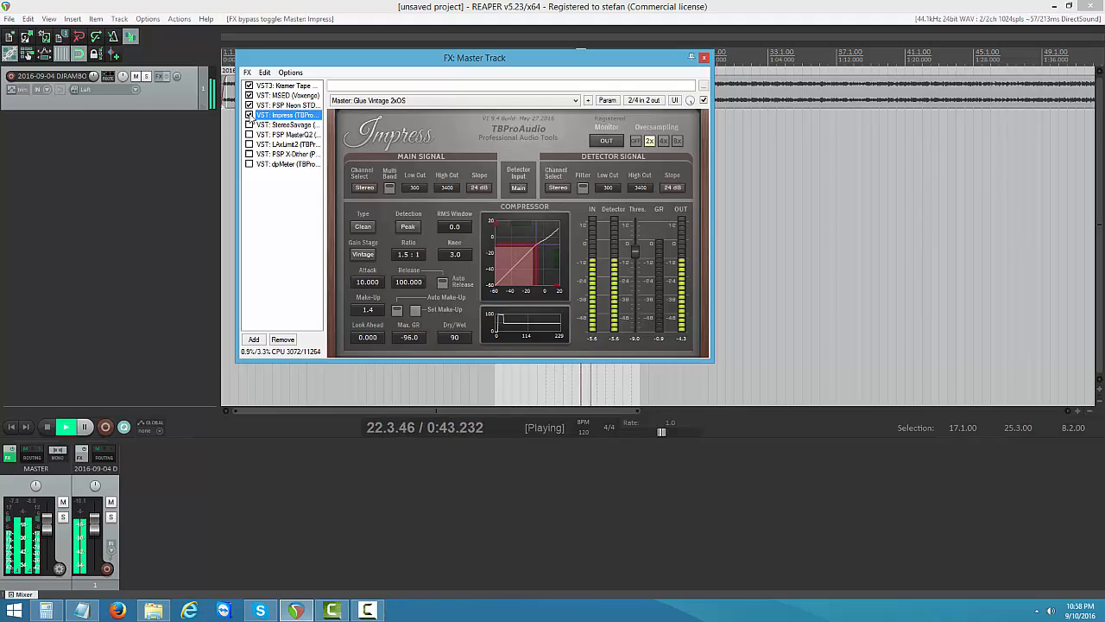
pyautogui.click(84, 426)
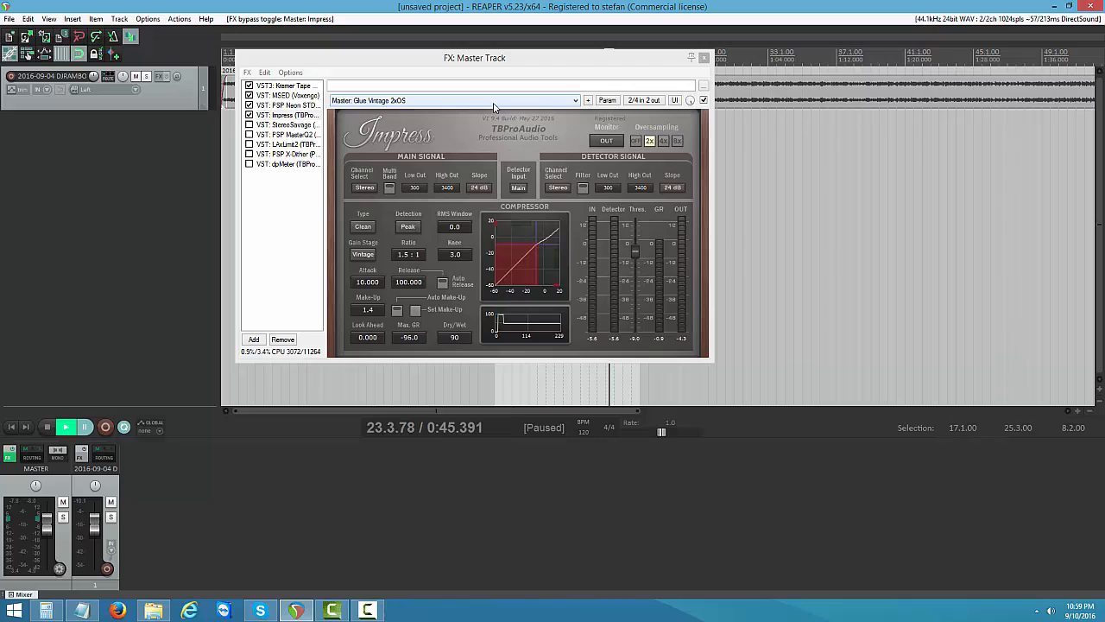
# Show the StereoSavage plugin's settings and enable it on the master track
pyautogui.click(263, 125)
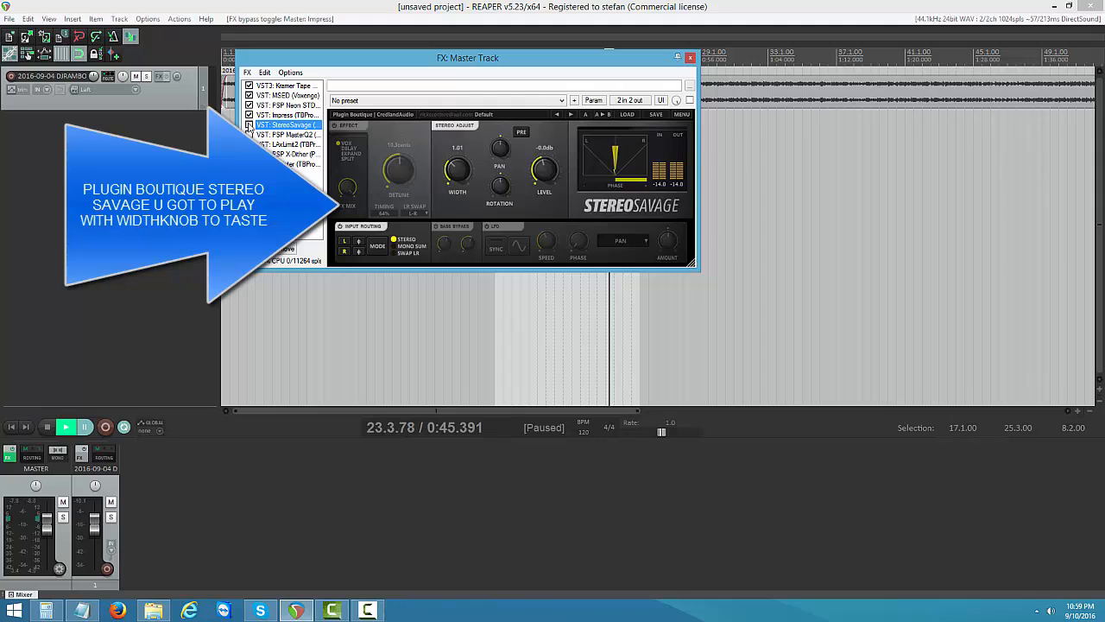
pyautogui.click(248, 126)
pyautogui.click(249, 126)
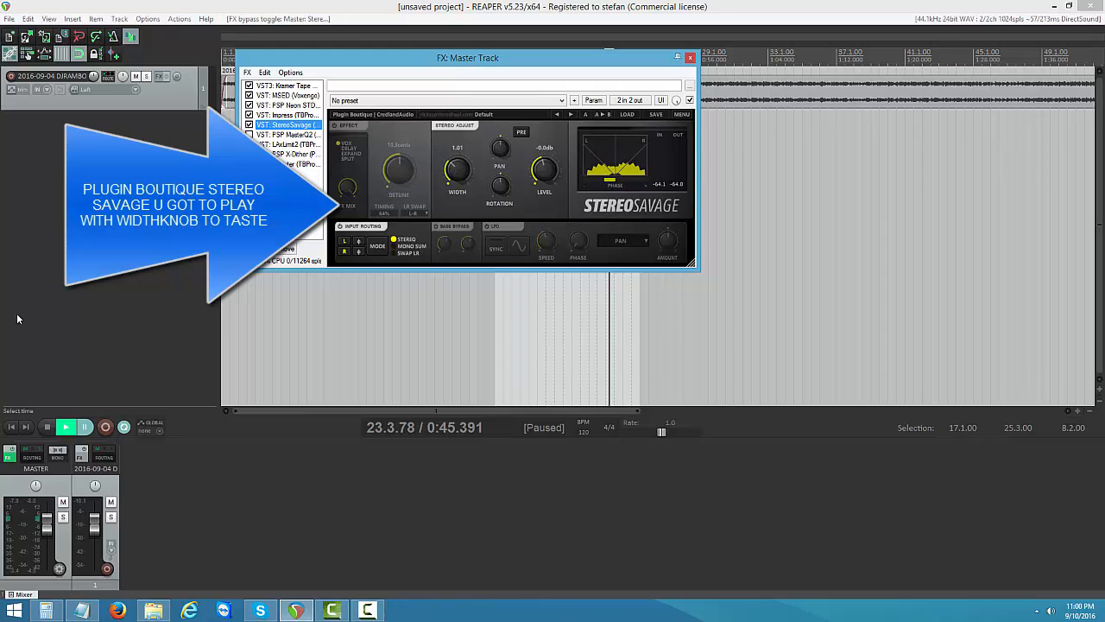
# Play the loop while sweeping the StereoSavage width down to 0.00 and back up, settling on 1.19
pyautogui.click(66, 427)
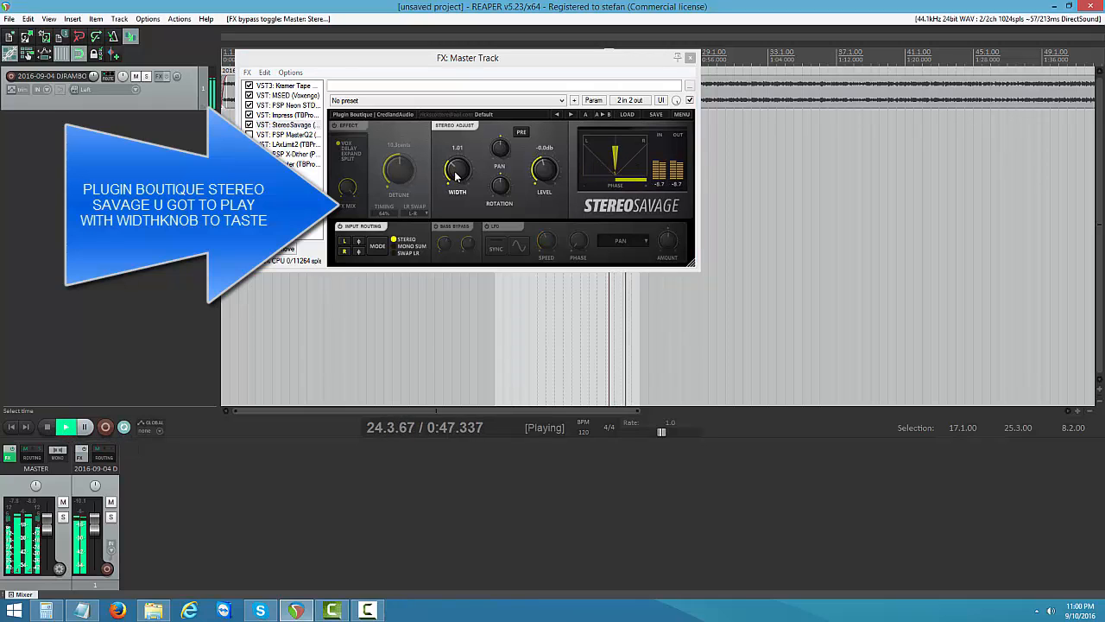
pyautogui.moveTo(455, 177); pyautogui.dragTo(457, 275)
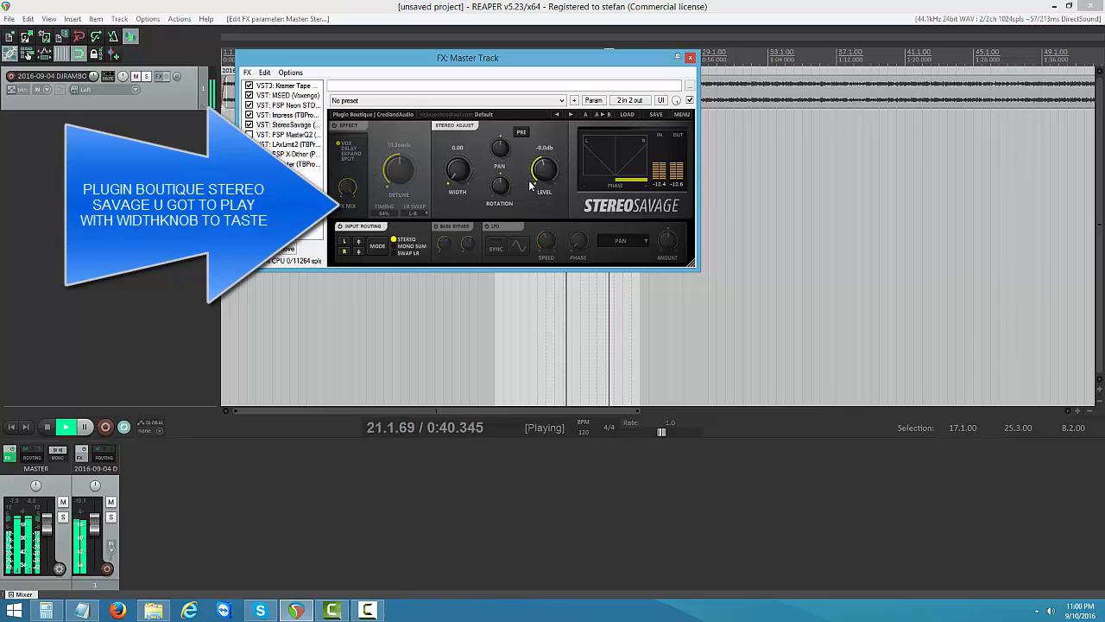
pyautogui.moveTo(467, 171); pyautogui.dragTo(468, 125)
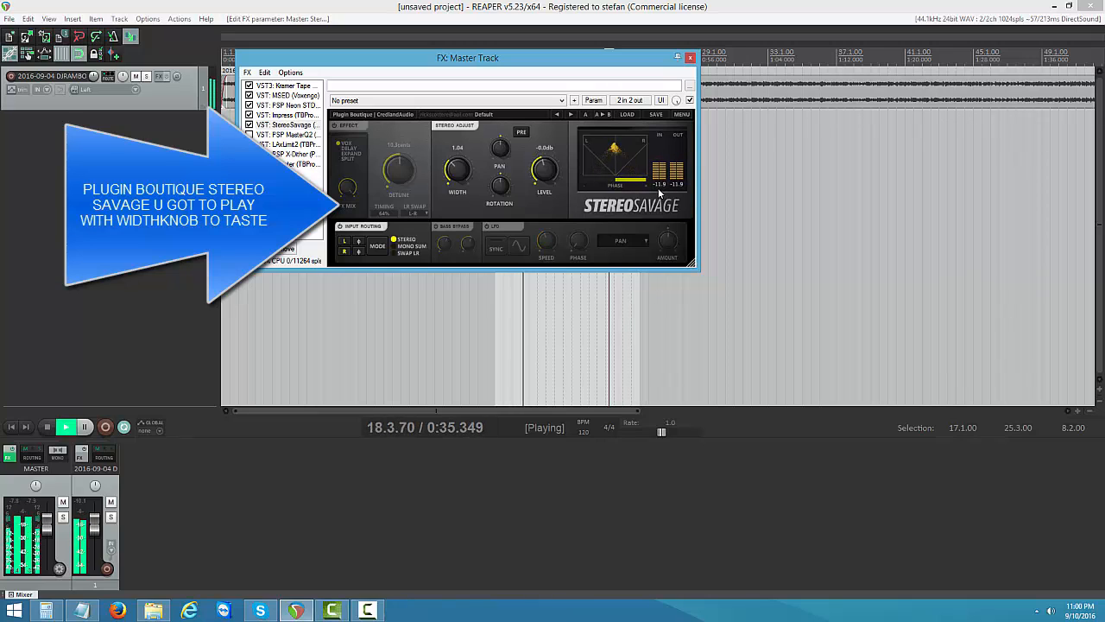
pyautogui.moveTo(466, 177); pyautogui.dragTo(450, 180)
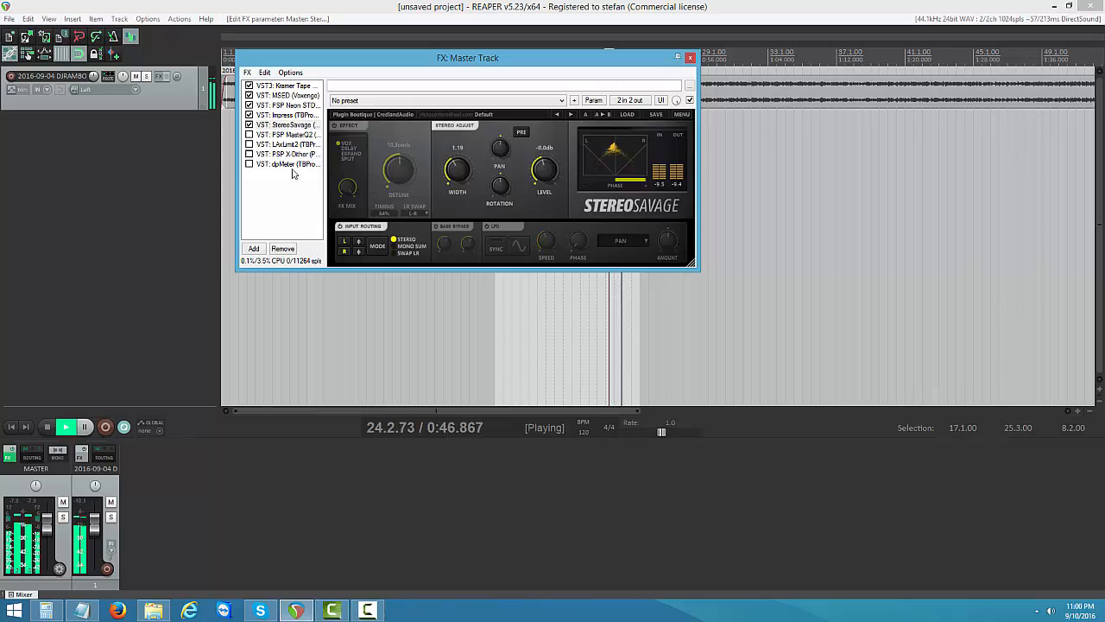
# Compare the loop with StereoSavage bypassed and active, leaving the plugin enabled and playback stopped
pyautogui.click(250, 125)
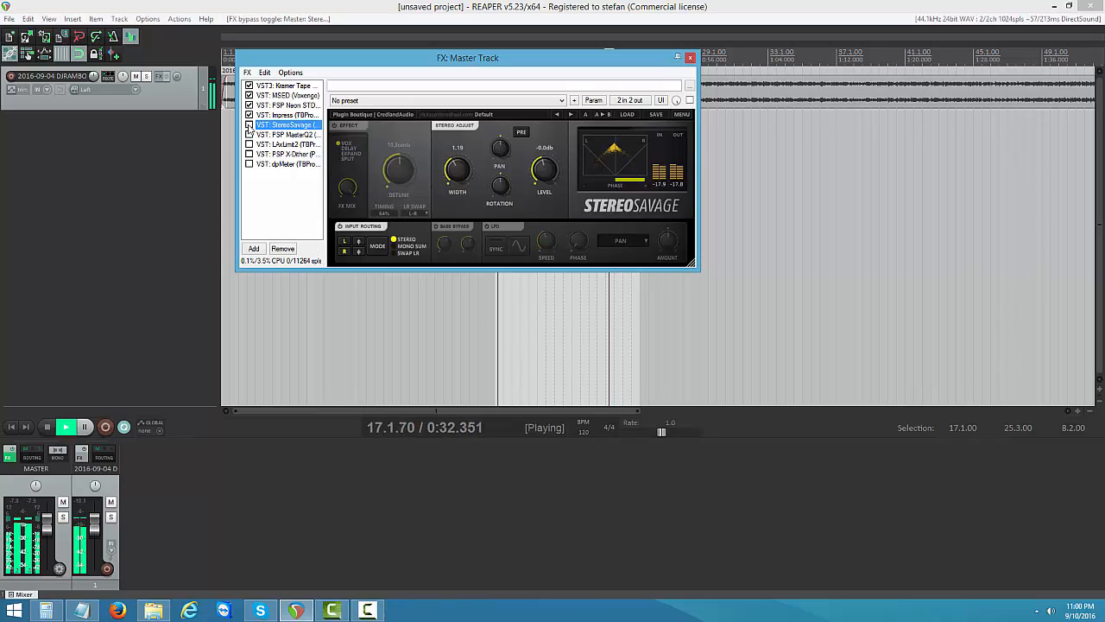
pyautogui.click(250, 125)
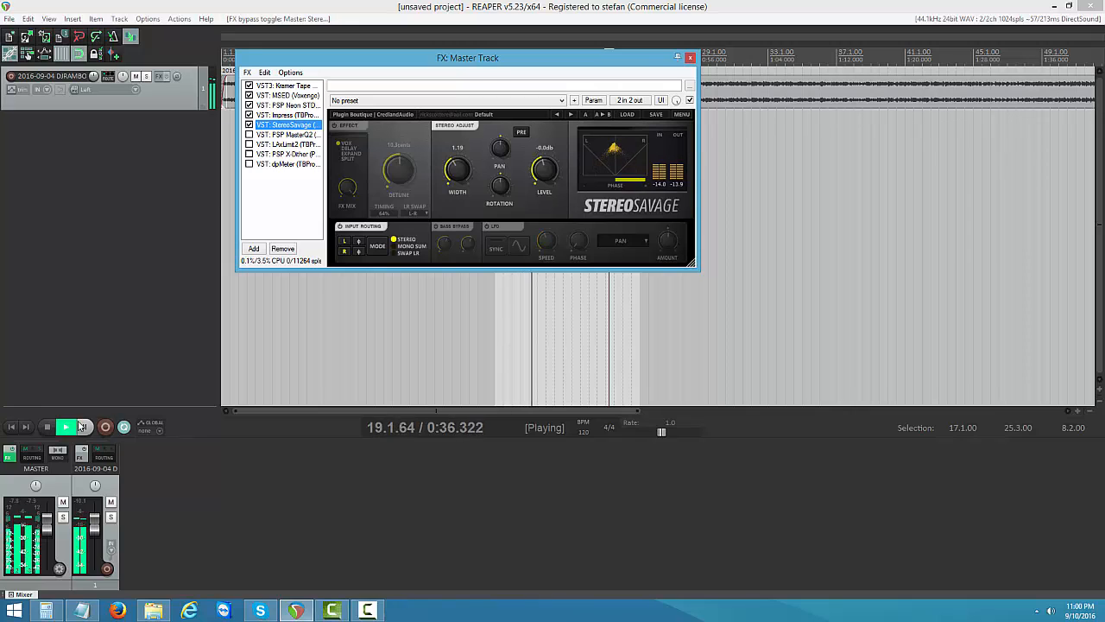
pyautogui.click(47, 426)
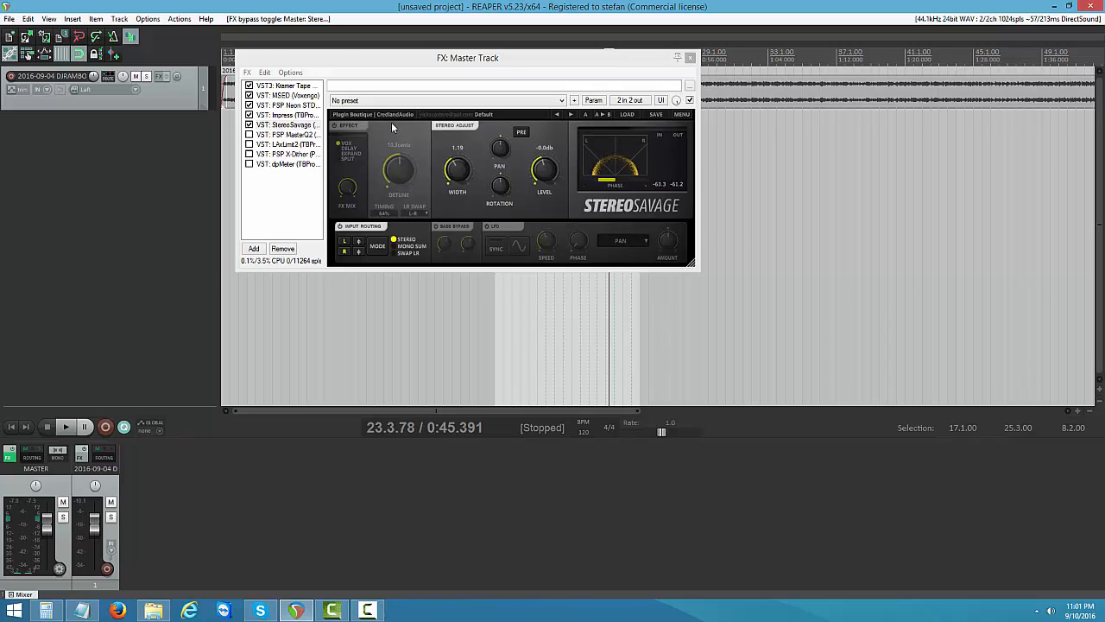
# Enable the PSP MasterQ2 equalizer on the master track and set its 4.60k band gain to 1.04
pyautogui.click(250, 135)
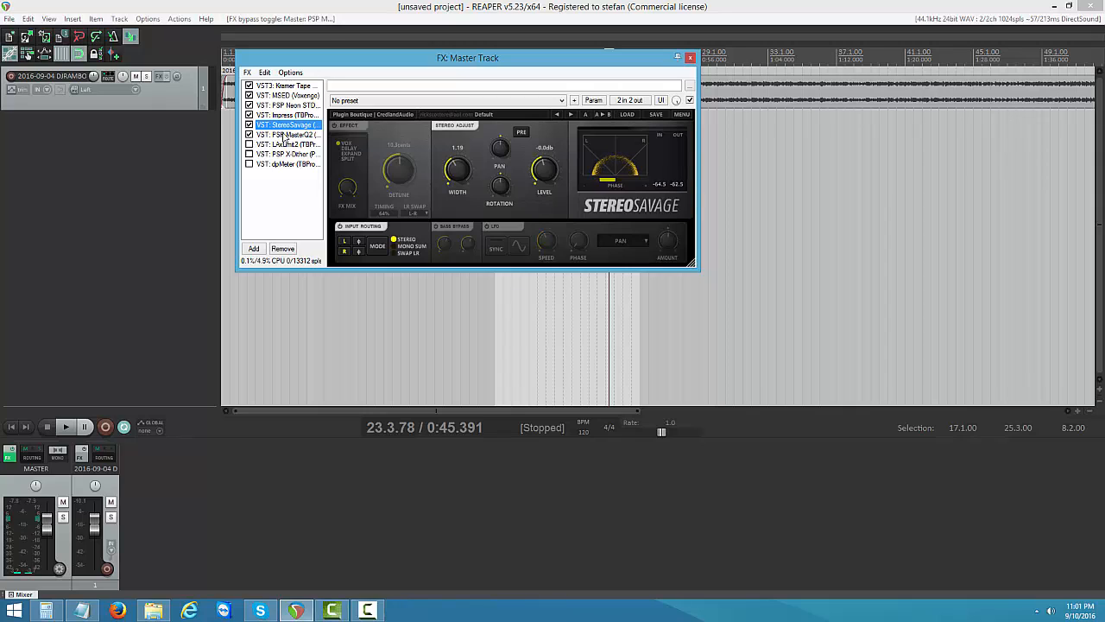
pyautogui.click(289, 136)
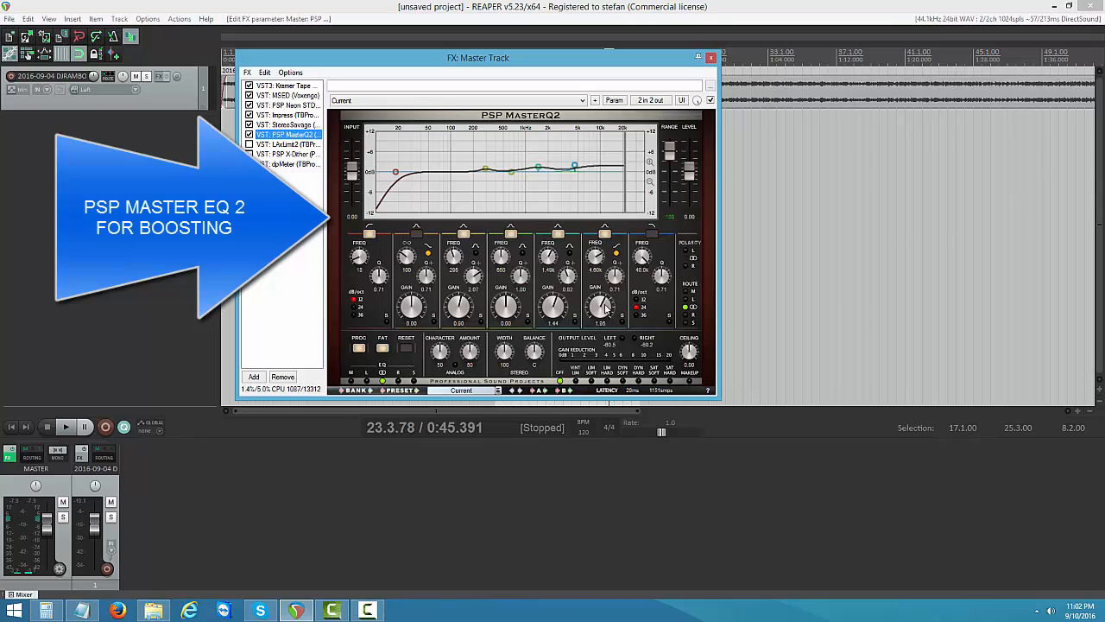
pyautogui.moveTo(604, 308); pyautogui.dragTo(604, 307)
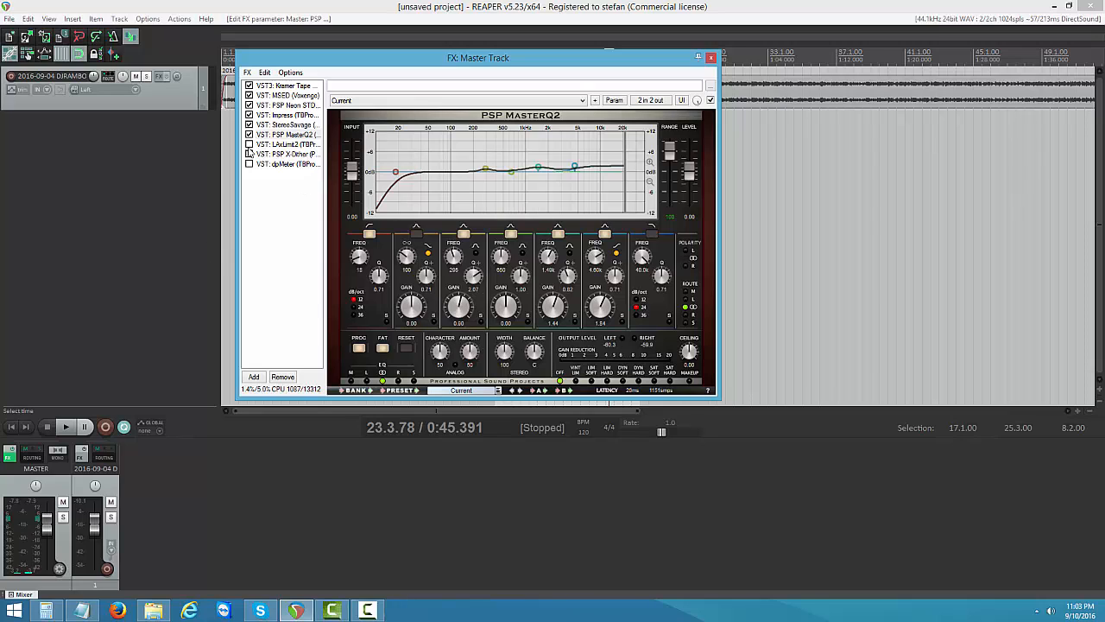
# Play the loop and compare it with PSP MasterQ2 bypassed and active, leaving the plugin enabled and playback paused
pyautogui.click(66, 428)
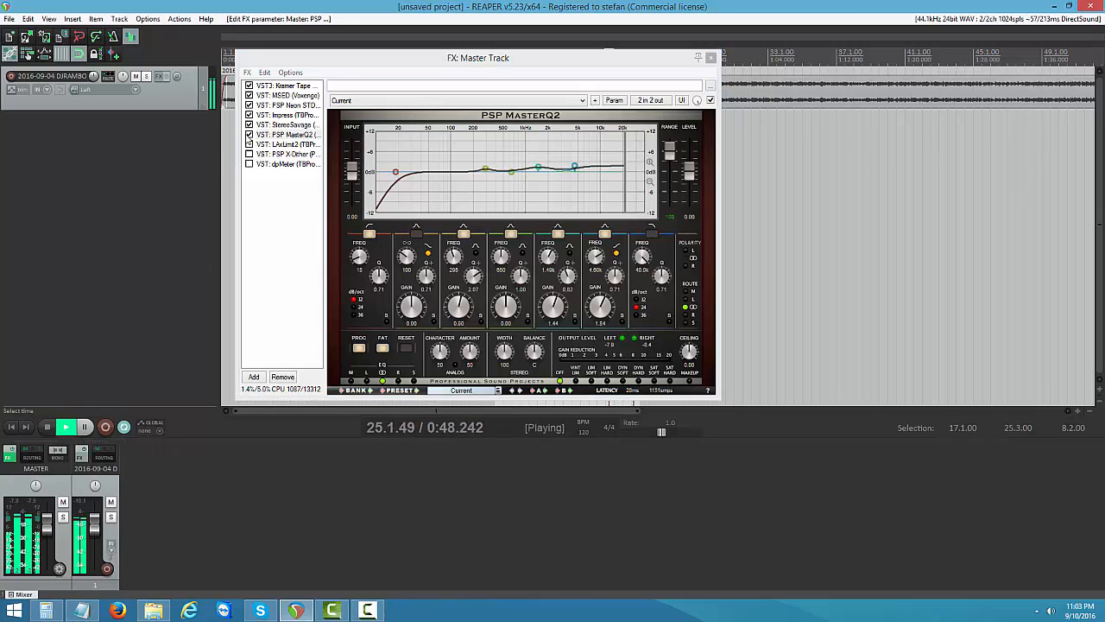
pyautogui.click(248, 135)
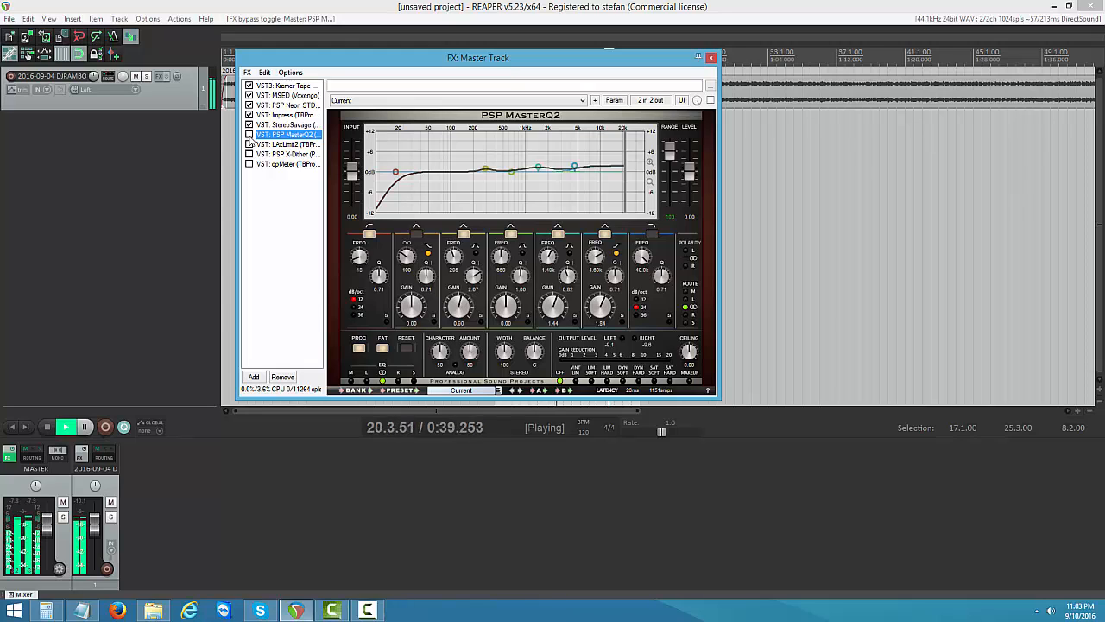
pyautogui.click(250, 134)
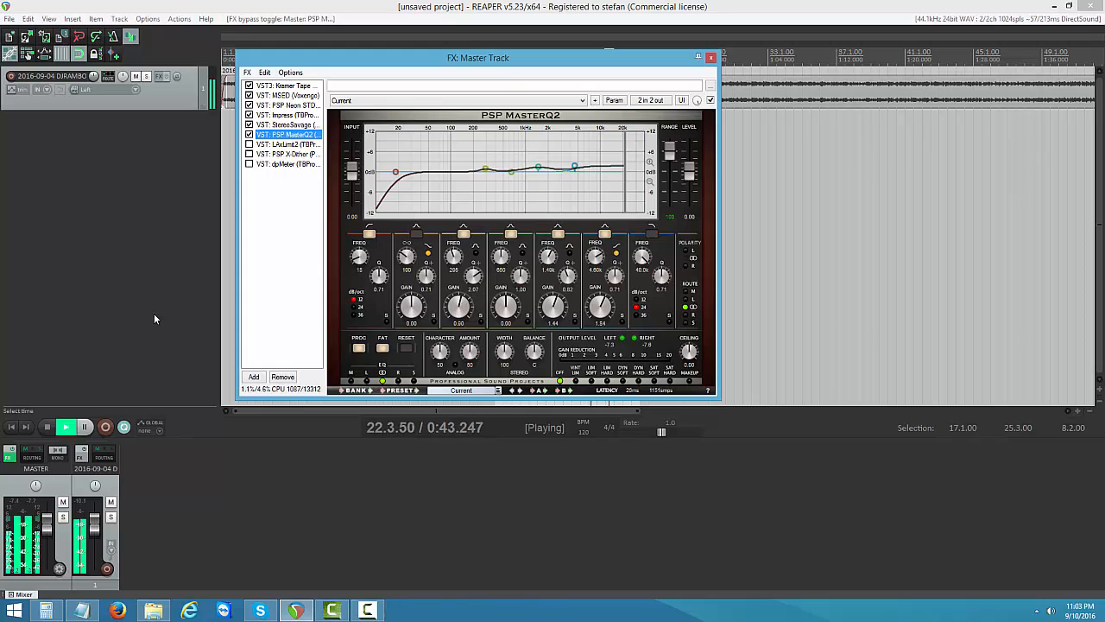
pyautogui.click(84, 426)
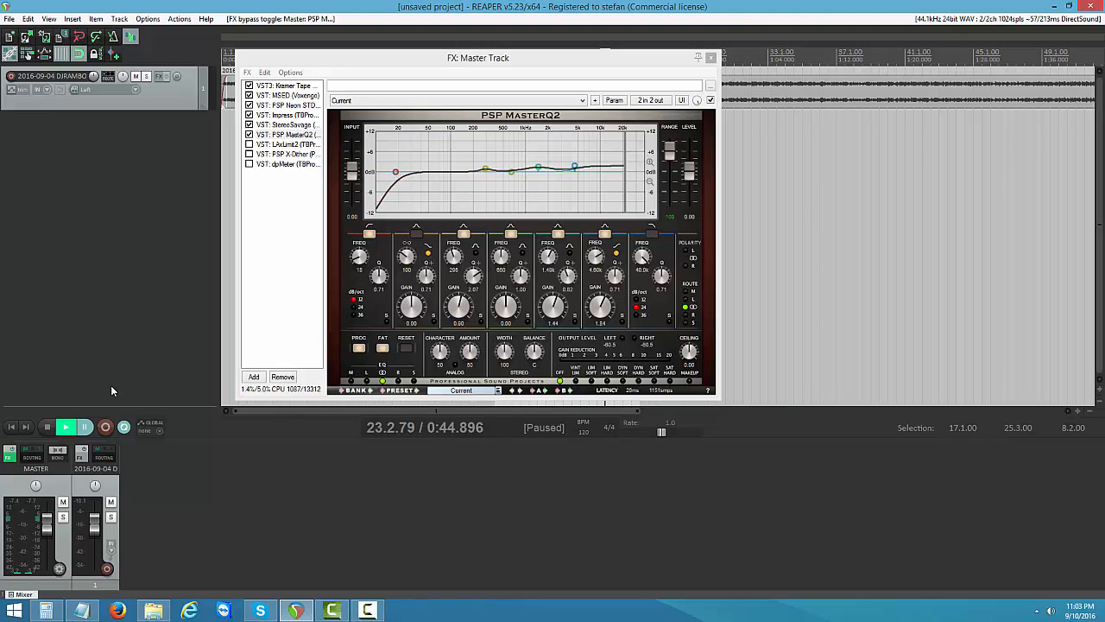
# Bypass PSP MasterQ2 while paused and audition a short stretch of the loop without it
pyautogui.click(250, 135)
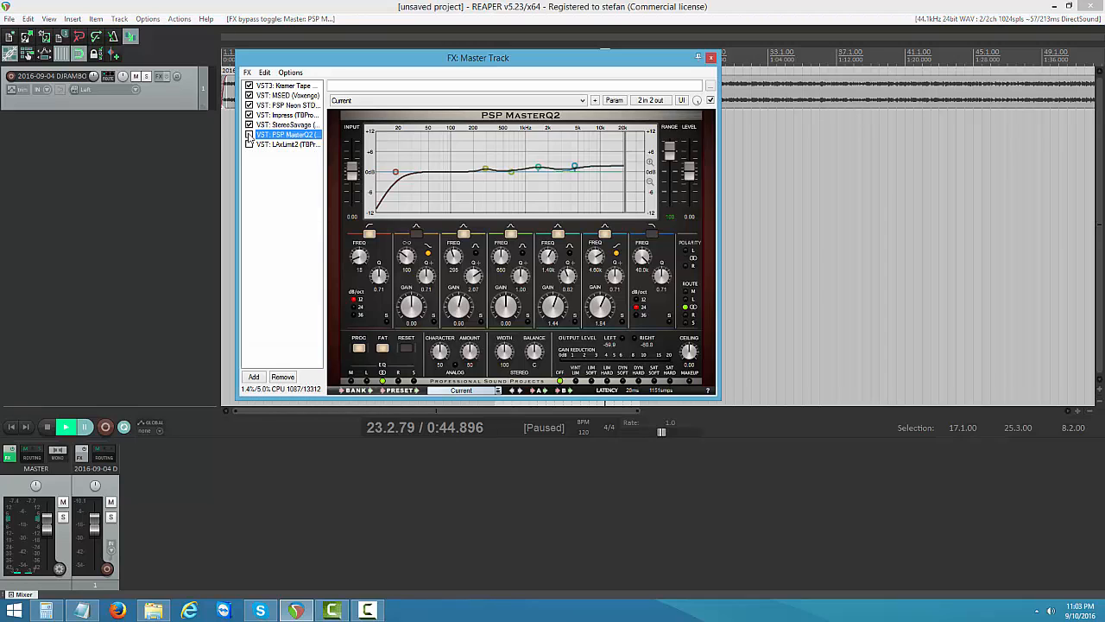
pyautogui.click(64, 428)
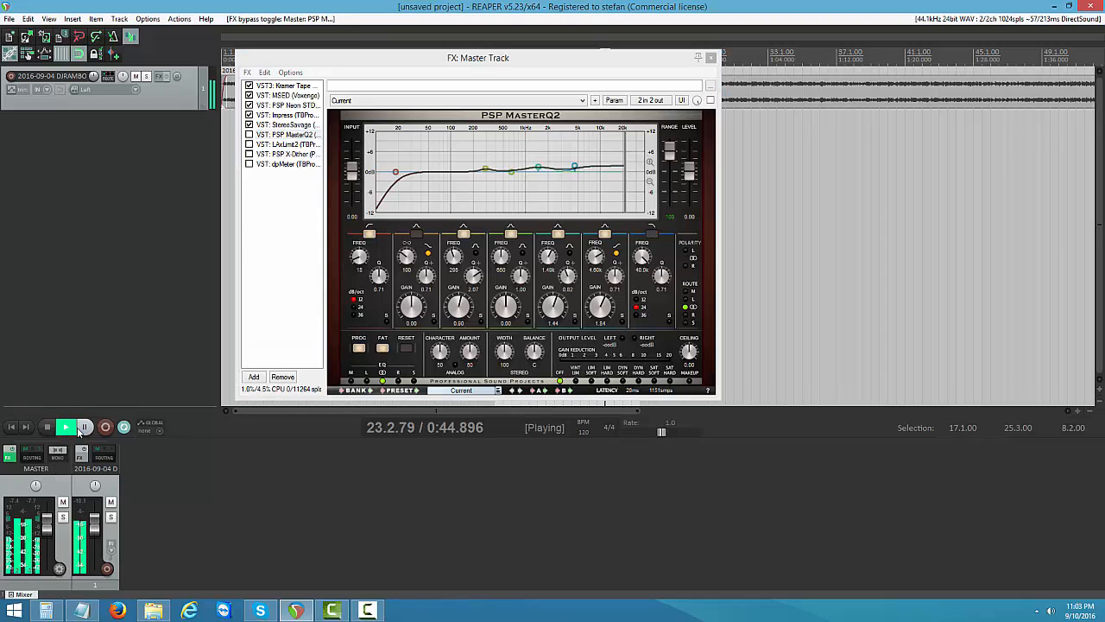
pyautogui.click(84, 429)
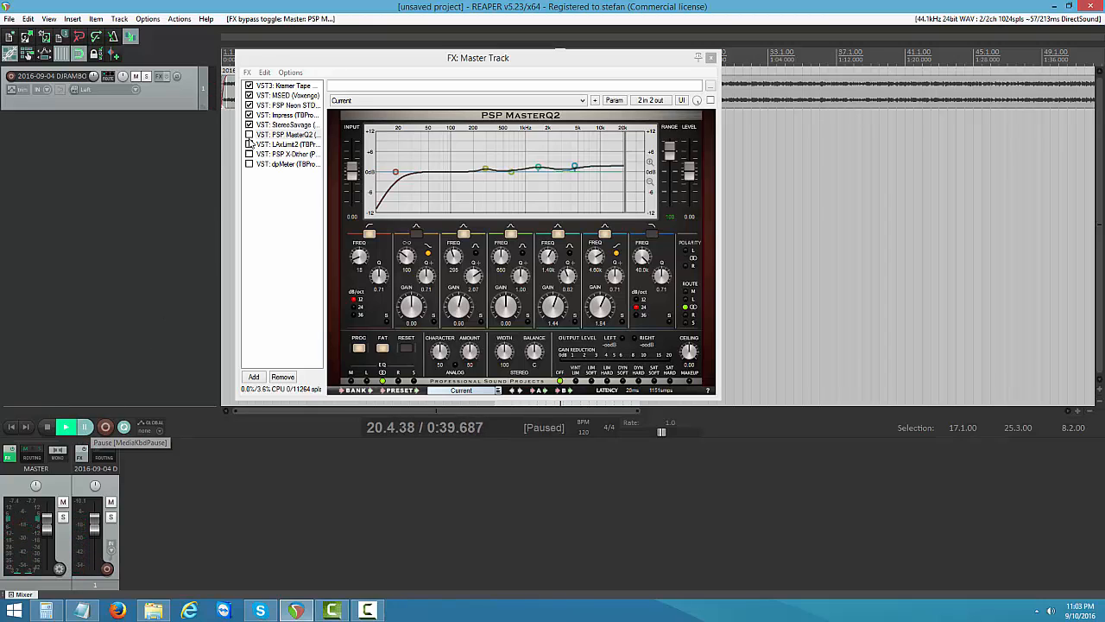
# Re-enable PSP MasterQ2 and move the master FX window aside to uncover the start of the track's waveform
pyautogui.click(249, 136)
pyautogui.moveTo(509, 64); pyautogui.dragTo(808, 76)
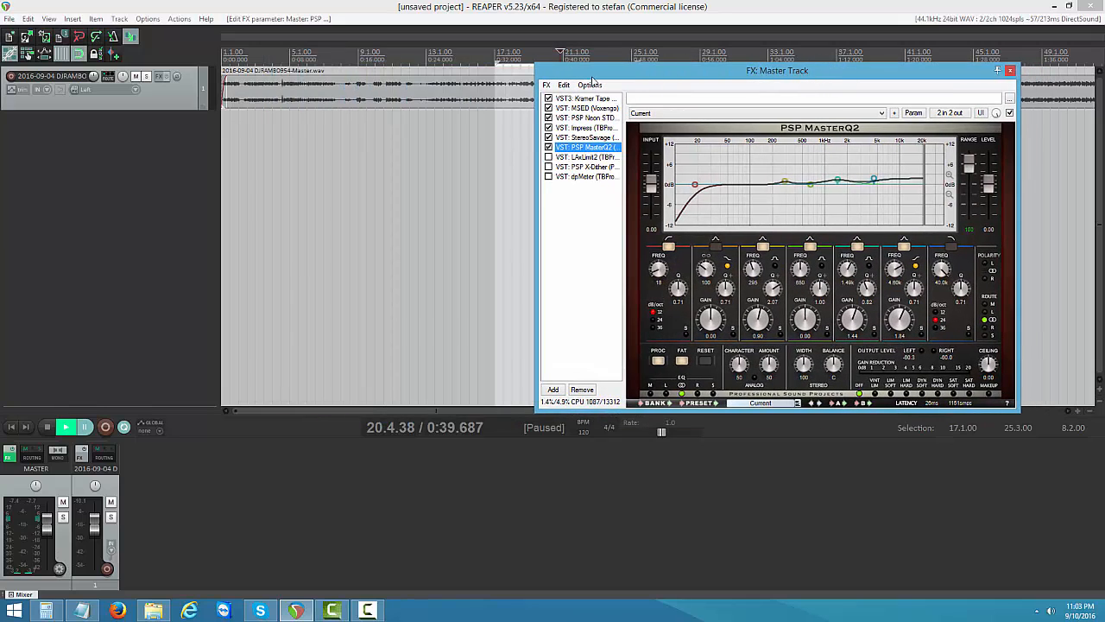
# Audition the loop from bar 17 with PSP MasterQ2 bypassed and re-enabled, leaving the equalizer on and playback paused
pyautogui.click(495, 150)
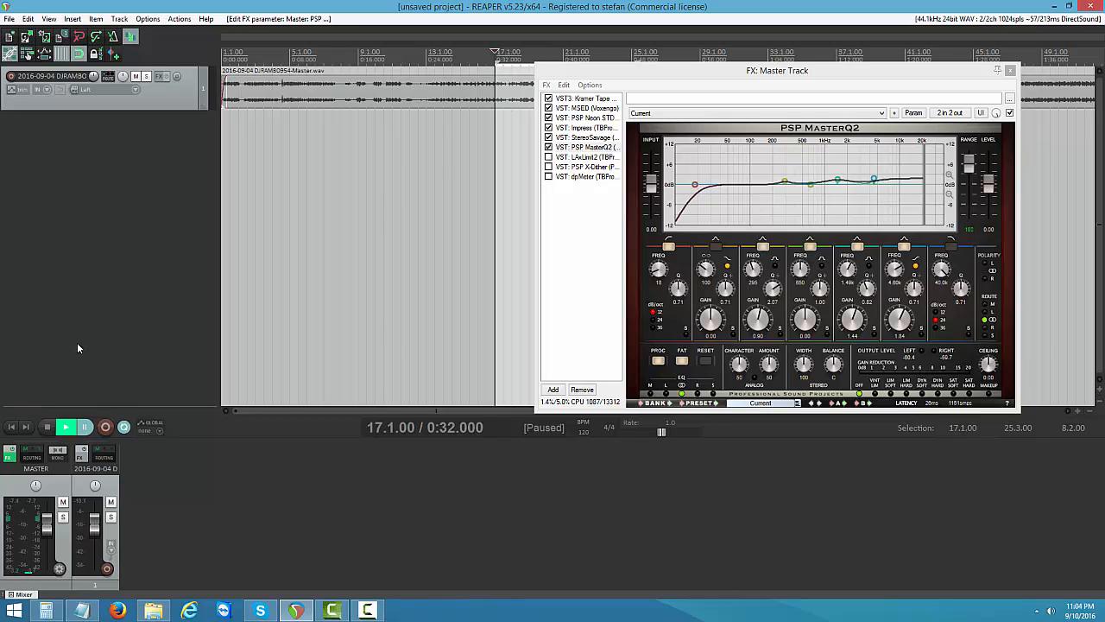
pyautogui.click(66, 432)
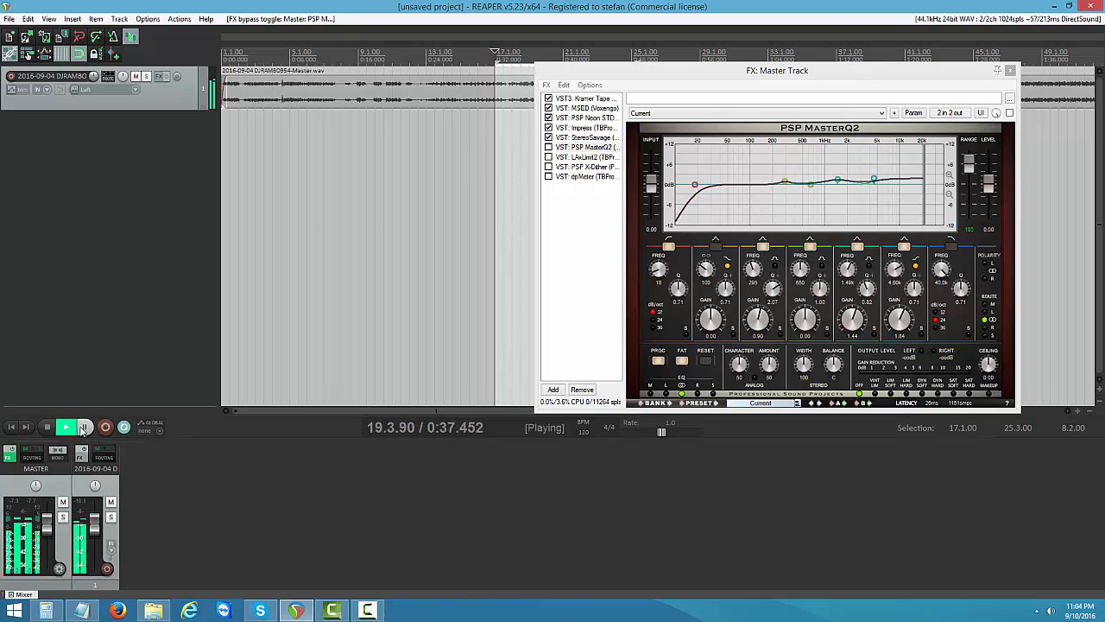
pyautogui.click(85, 427)
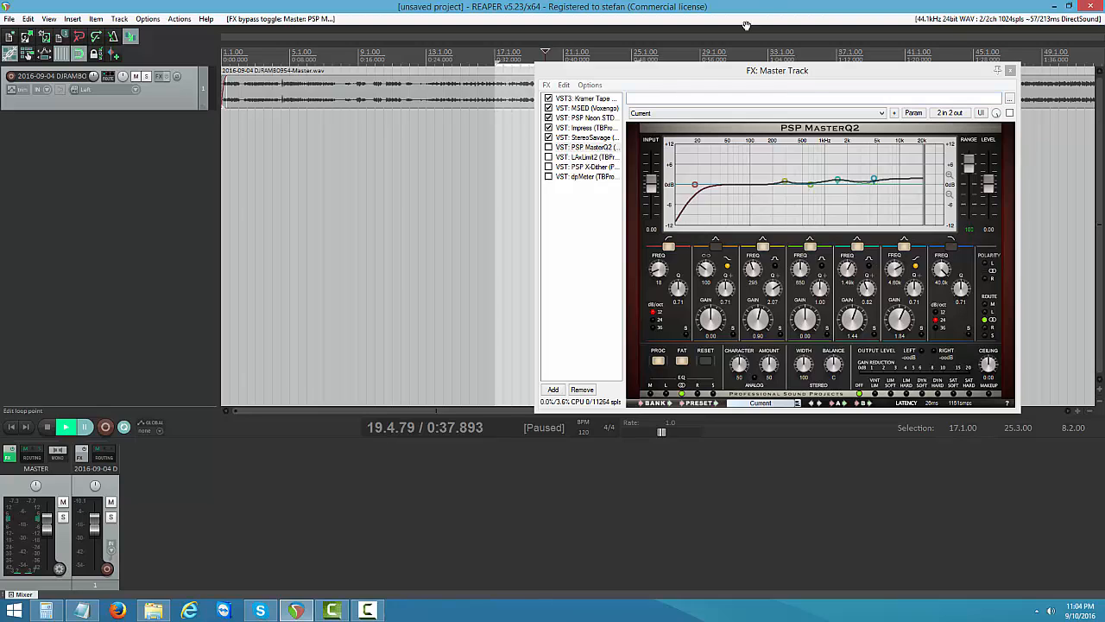
pyautogui.click(496, 126)
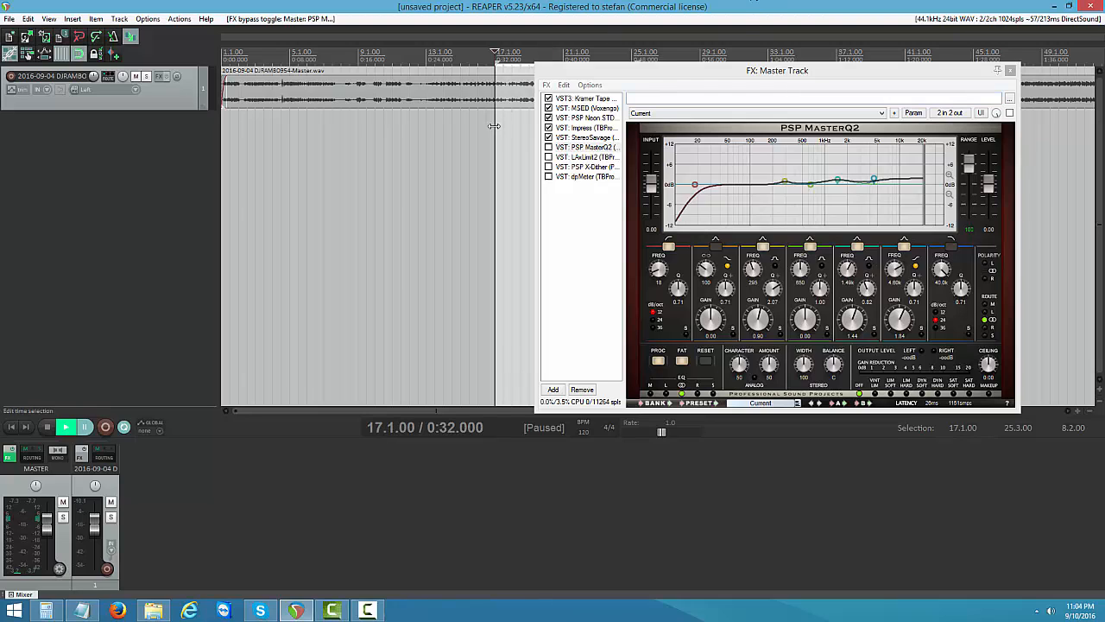
pyautogui.click(549, 147)
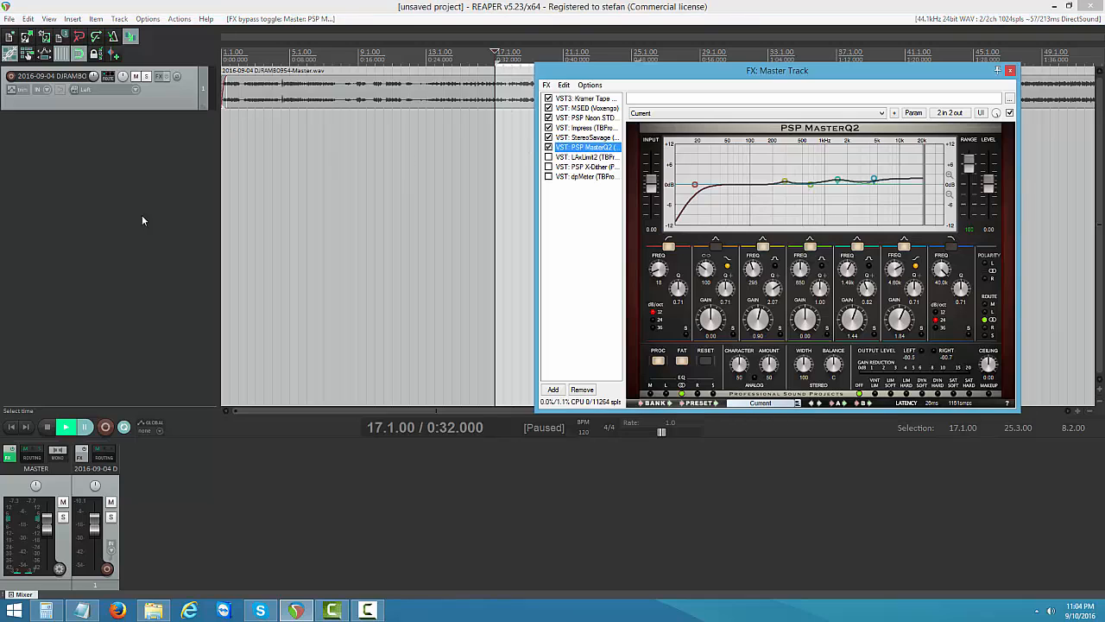
pyautogui.click(63, 430)
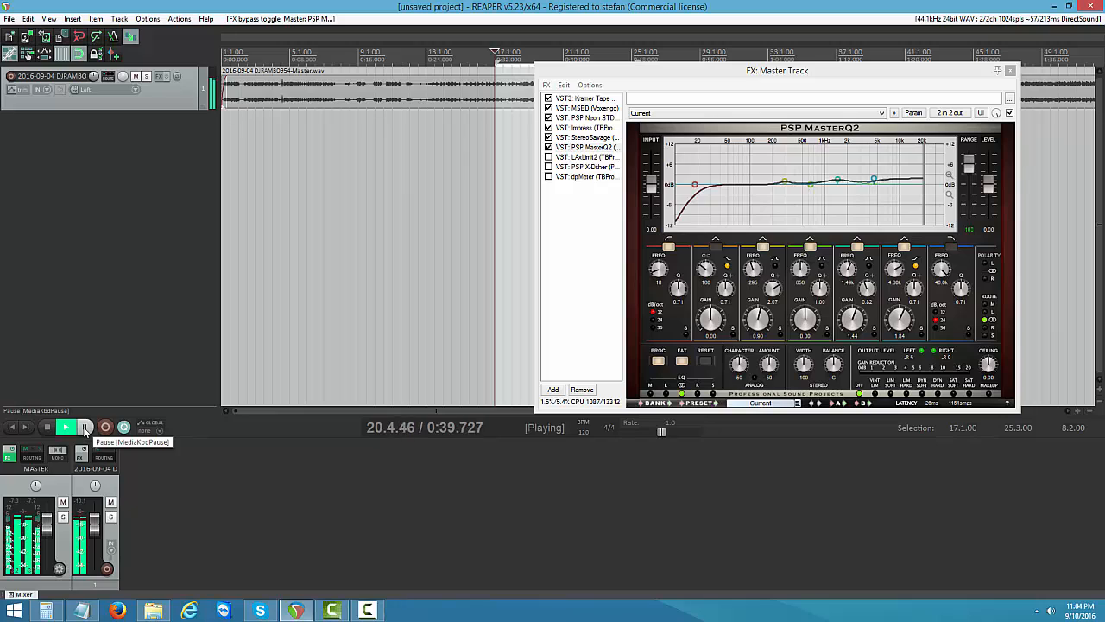
pyautogui.click(85, 427)
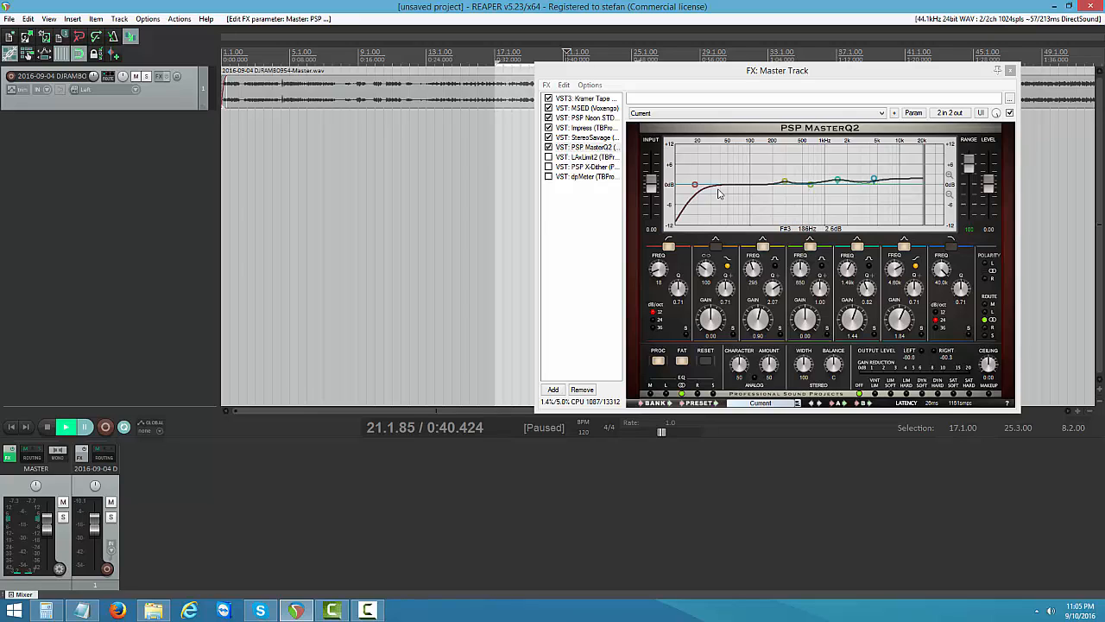
# Enable and show the LAxLimit2 limiter on the master track and set its threshold to 0.0 dBFS
pyautogui.click(548, 167)
pyautogui.click(549, 157)
pyautogui.click(572, 157)
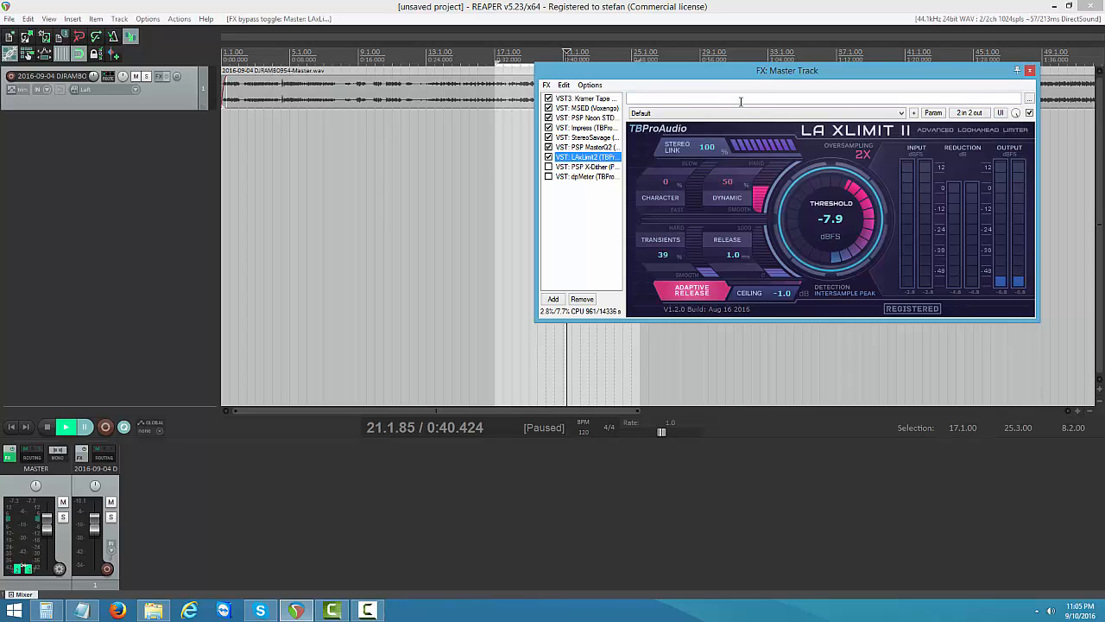
pyautogui.moveTo(769, 76); pyautogui.dragTo(708, 78)
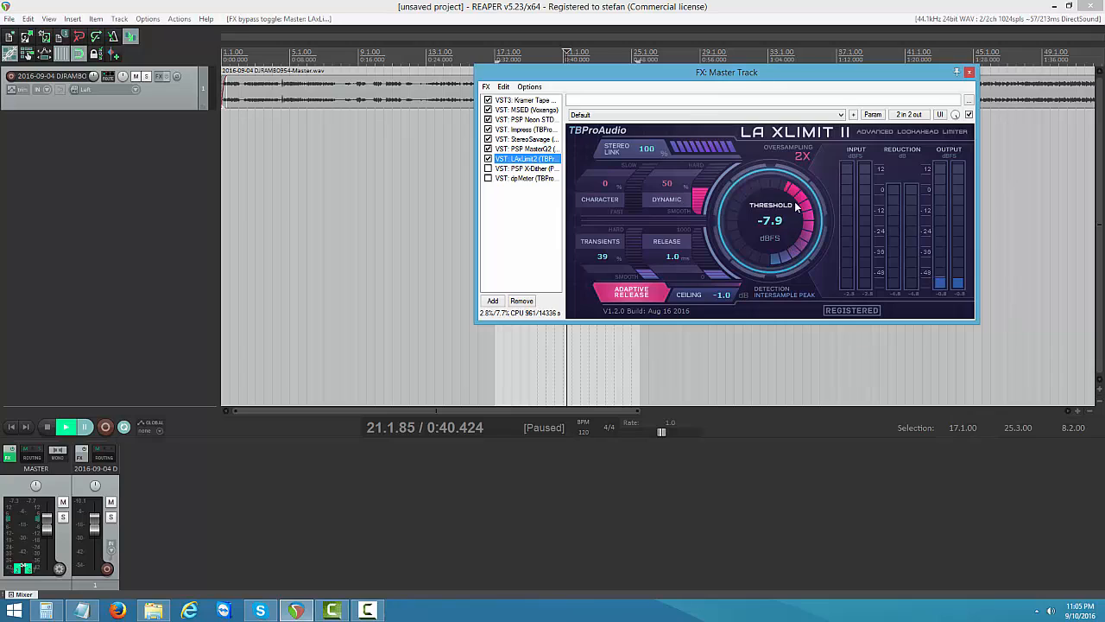
pyautogui.moveTo(796, 208); pyautogui.dragTo(775, 260)
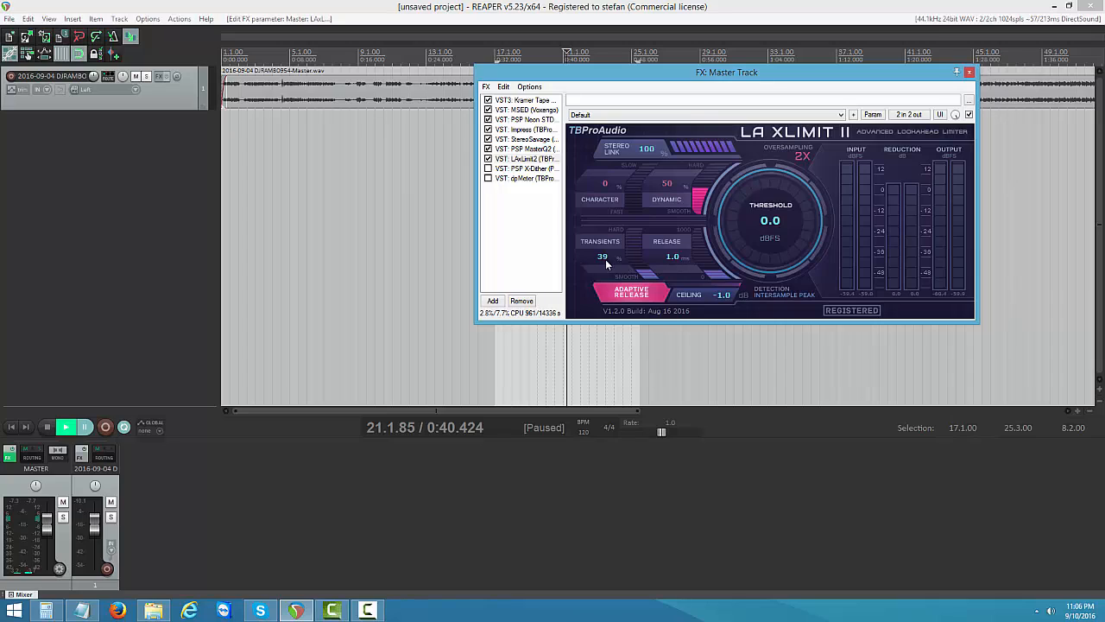
# Set the transients amount of LAxLimit2 to 40%
pyautogui.moveTo(601, 245)
pyautogui.mouseDown()
pyautogui.moveTo(598, 257)
pyautogui.moveTo(605, 248)
pyautogui.mouseUp()
pyautogui.moveTo(598, 255); pyautogui.dragTo(612, 245)
pyautogui.moveTo(668, 183); pyautogui.dragTo(676, 146)
pyautogui.moveTo(687, 163); pyautogui.dragTo(691, 161)
# Look through the limiter's oversampling rates and its Peak and ISP detection modes
pyautogui.click(802, 158)
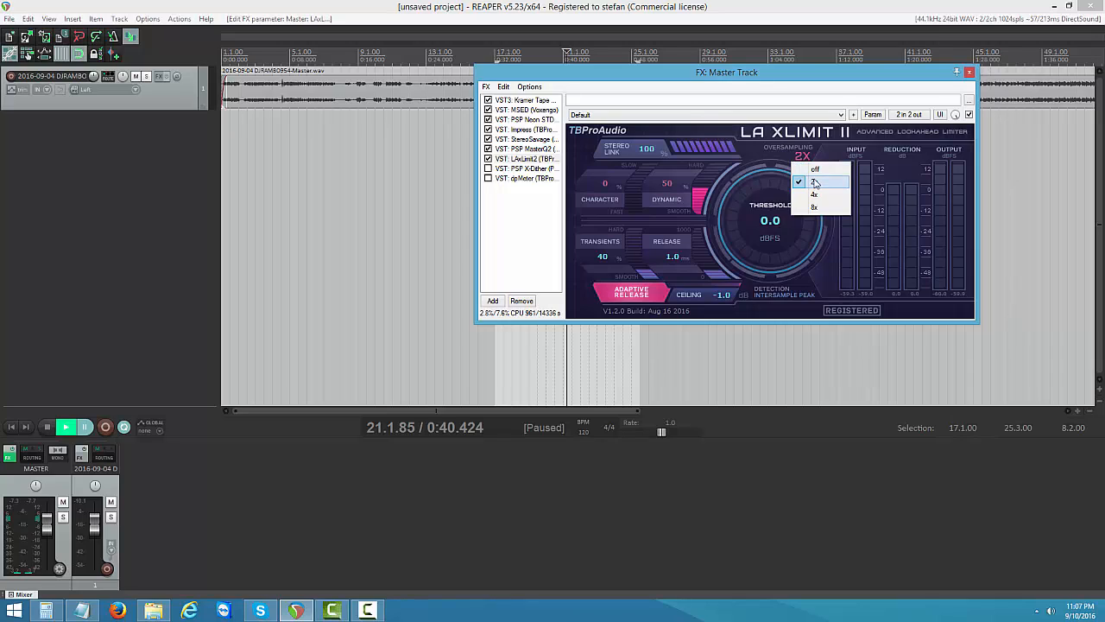
pyautogui.click(778, 151)
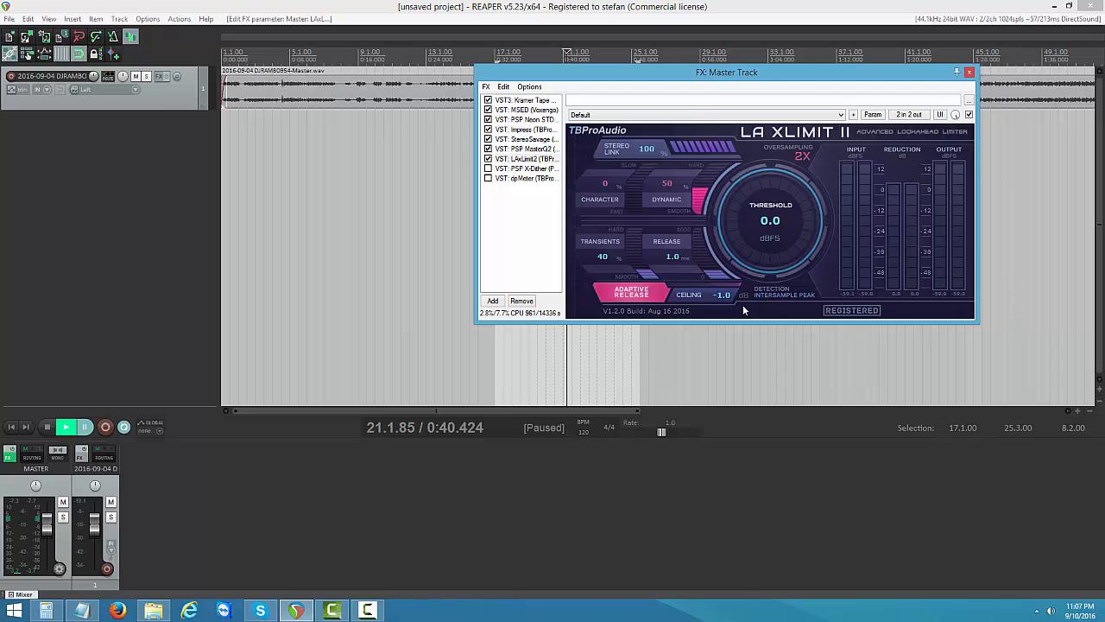
pyautogui.click(773, 294)
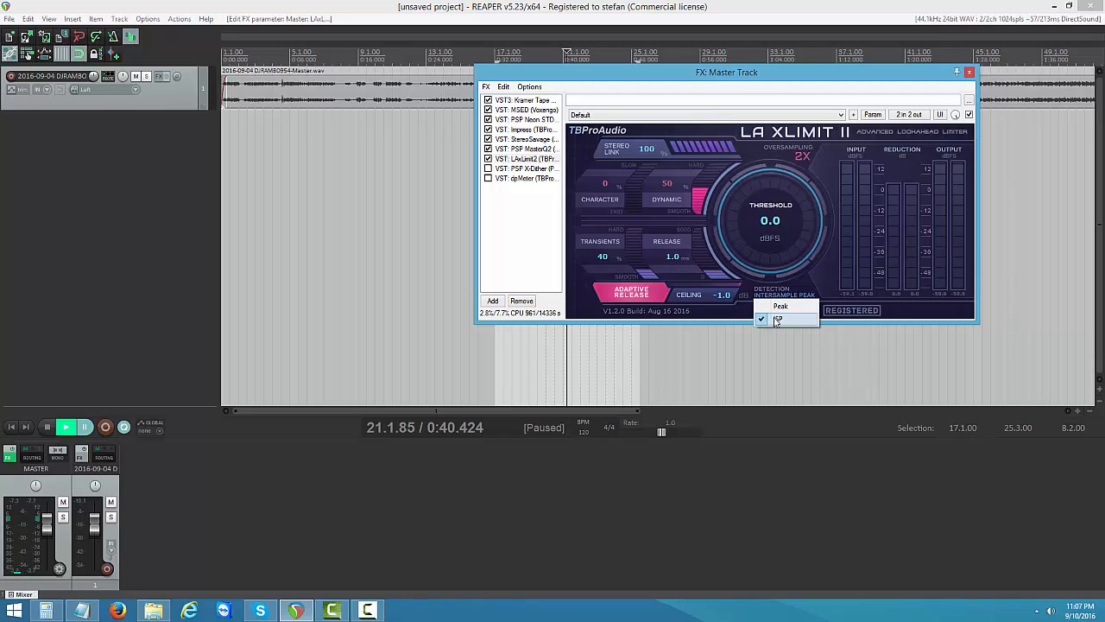
pyautogui.click(778, 292)
pyautogui.click(776, 296)
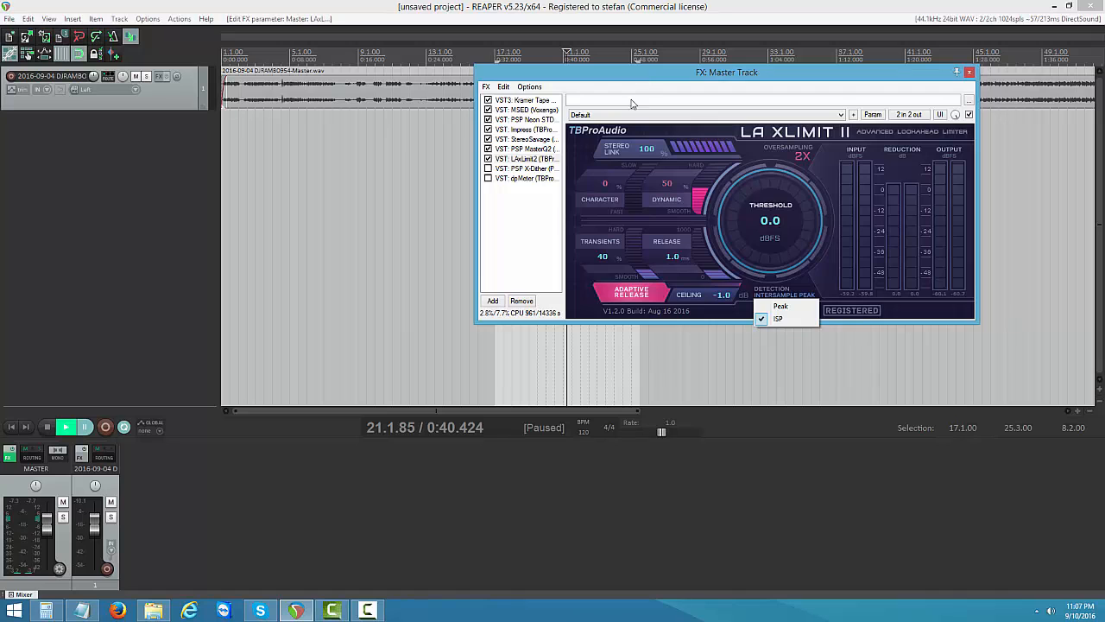
pyautogui.click(683, 76)
# Open dpMeter in its own floating window and arrange it beside the master FX window
pyautogui.moveTo(682, 77); pyautogui.dragTo(613, 112)
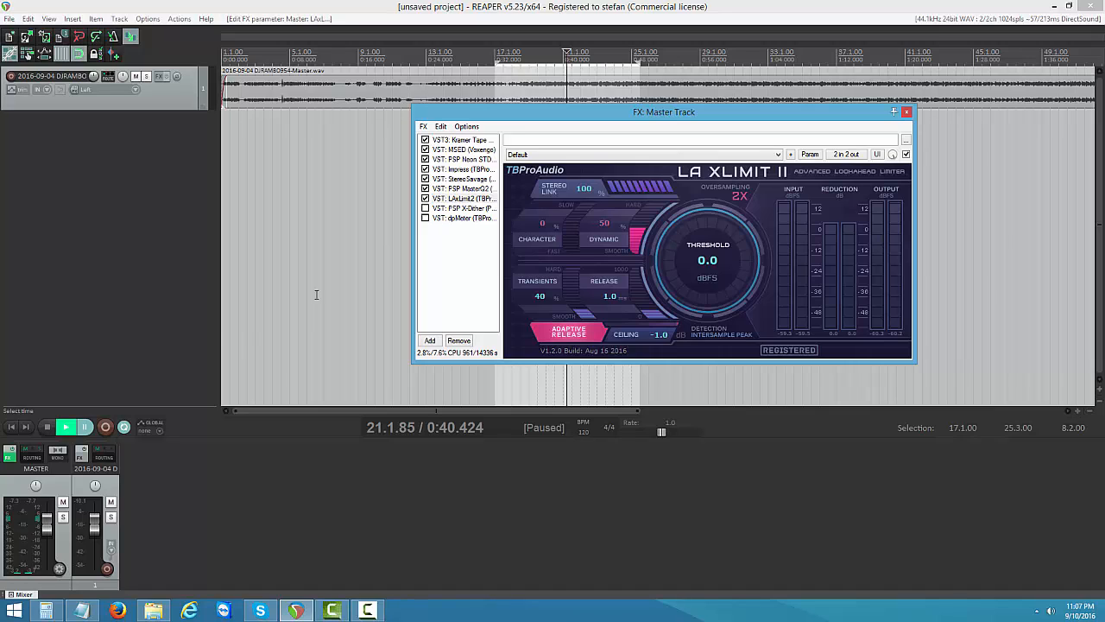
pyautogui.doubleClick(475, 218)
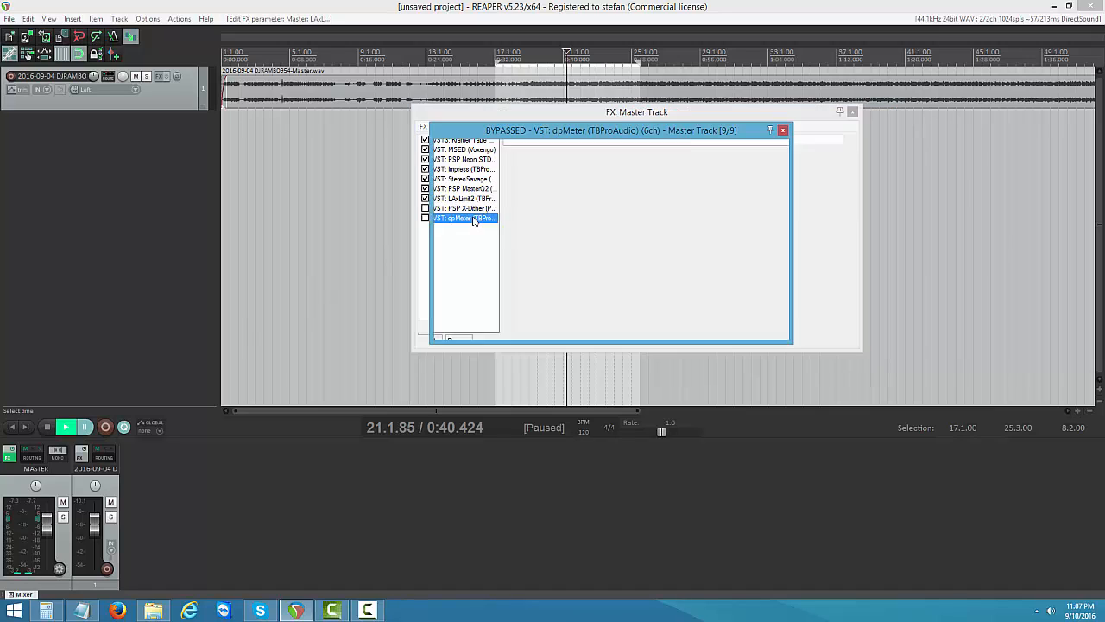
pyautogui.moveTo(602, 129); pyautogui.dragTo(215, 143)
pyautogui.moveTo(562, 112); pyautogui.dragTo(656, 112)
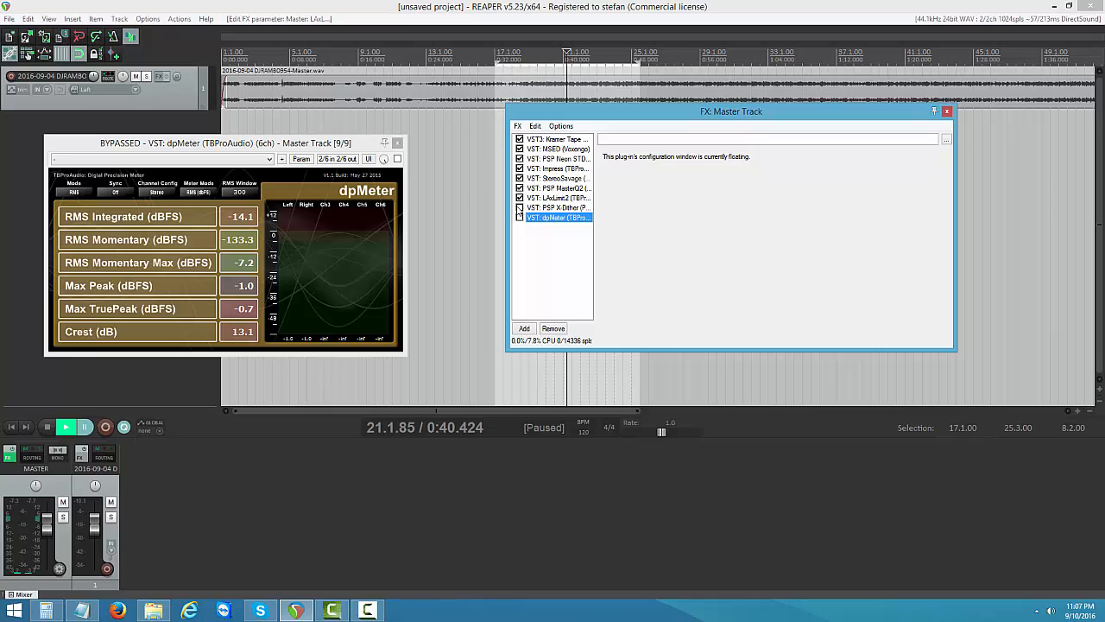
# Enable PSP X-Dither and float the LAxLimit2 window next to dpMeter
pyautogui.click(519, 208)
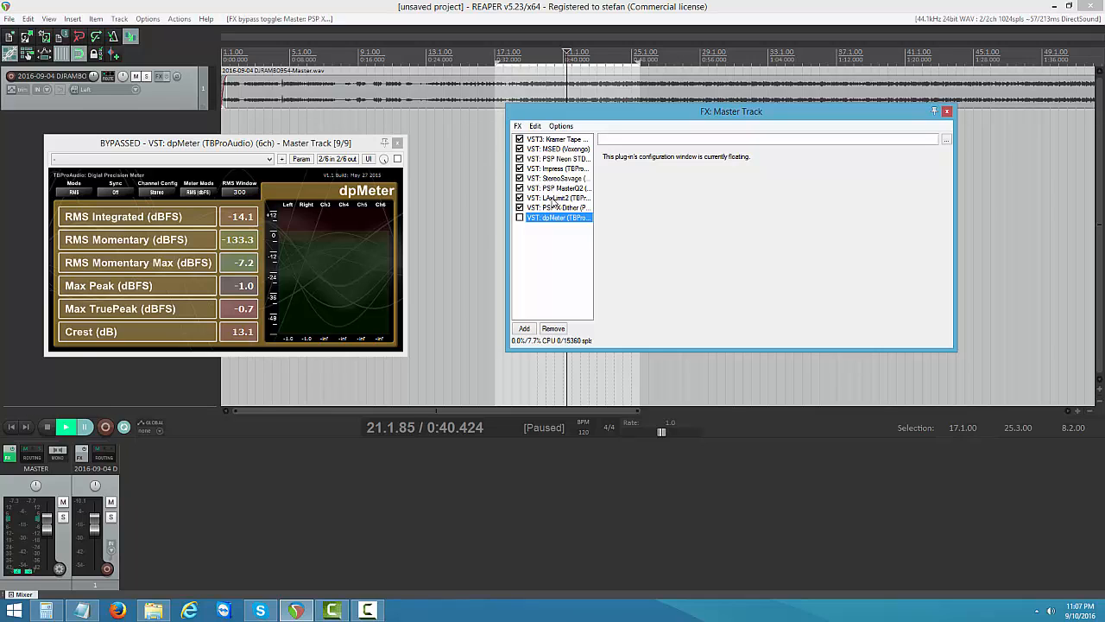
pyautogui.doubleClick(553, 198)
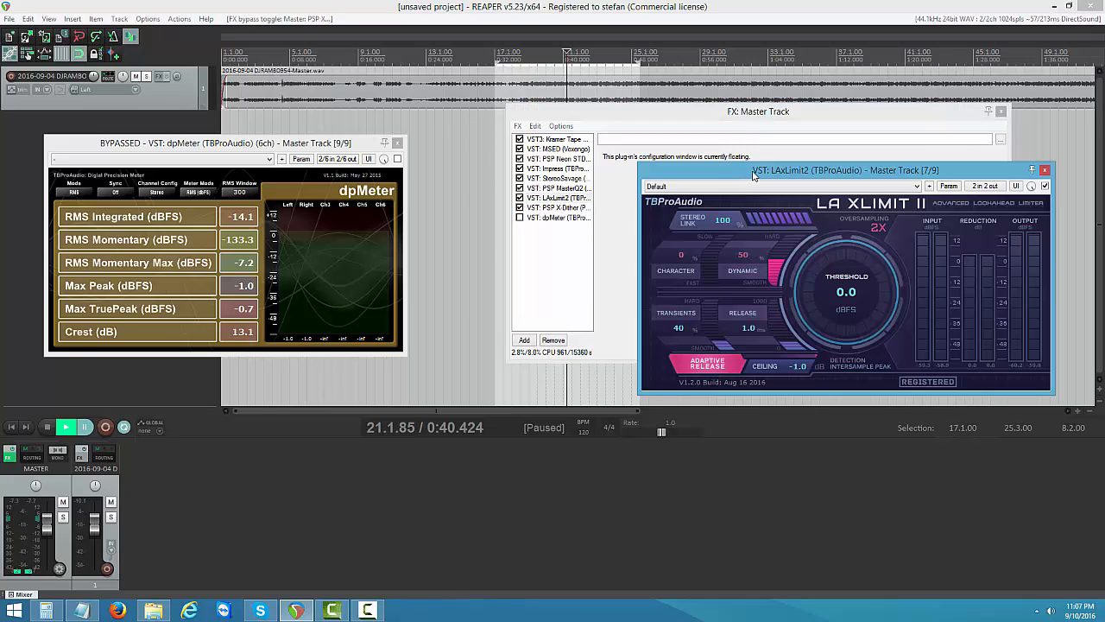
pyautogui.moveTo(756, 183); pyautogui.dragTo(610, 172)
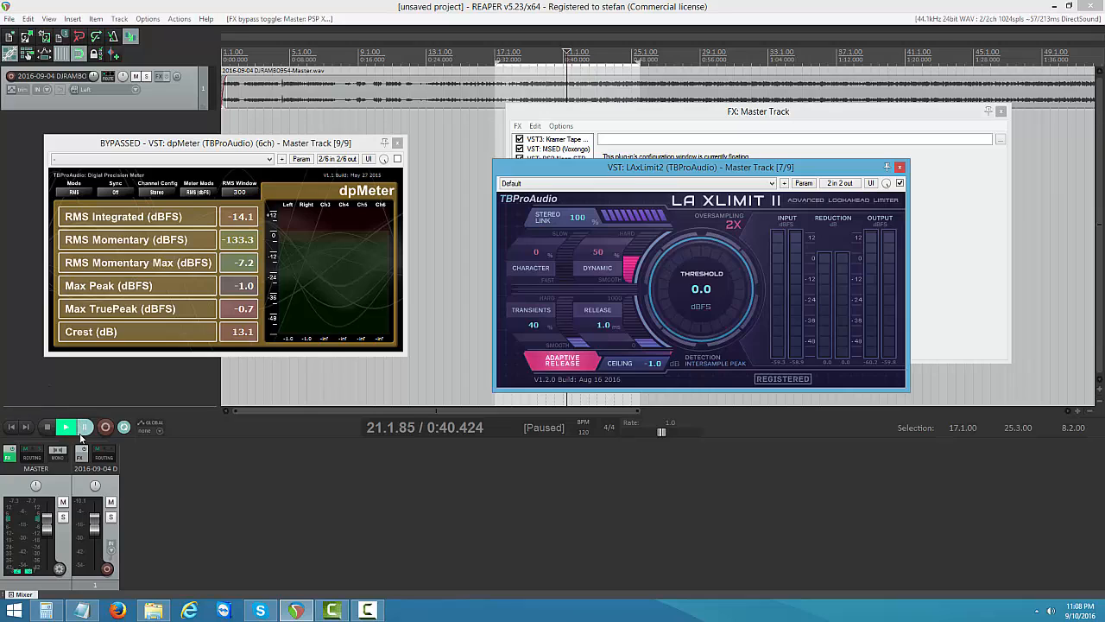
# Play the loop from bar 17 and, during playback, enable dpMeter and bypass PSP X-Dither in the master chain
pyautogui.click(494, 119)
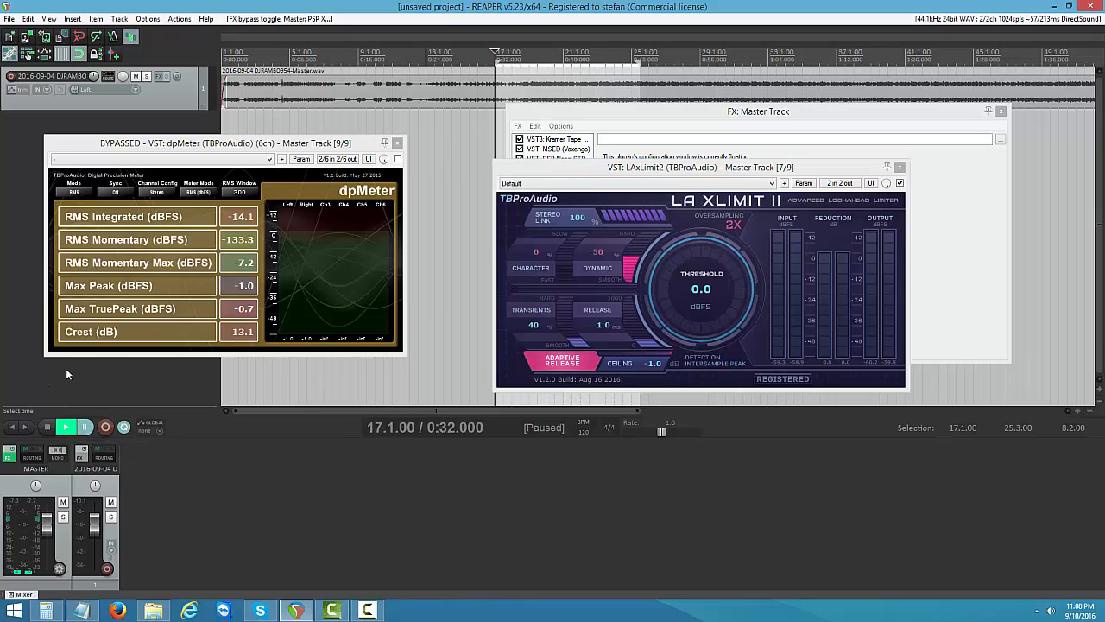
pyautogui.click(66, 431)
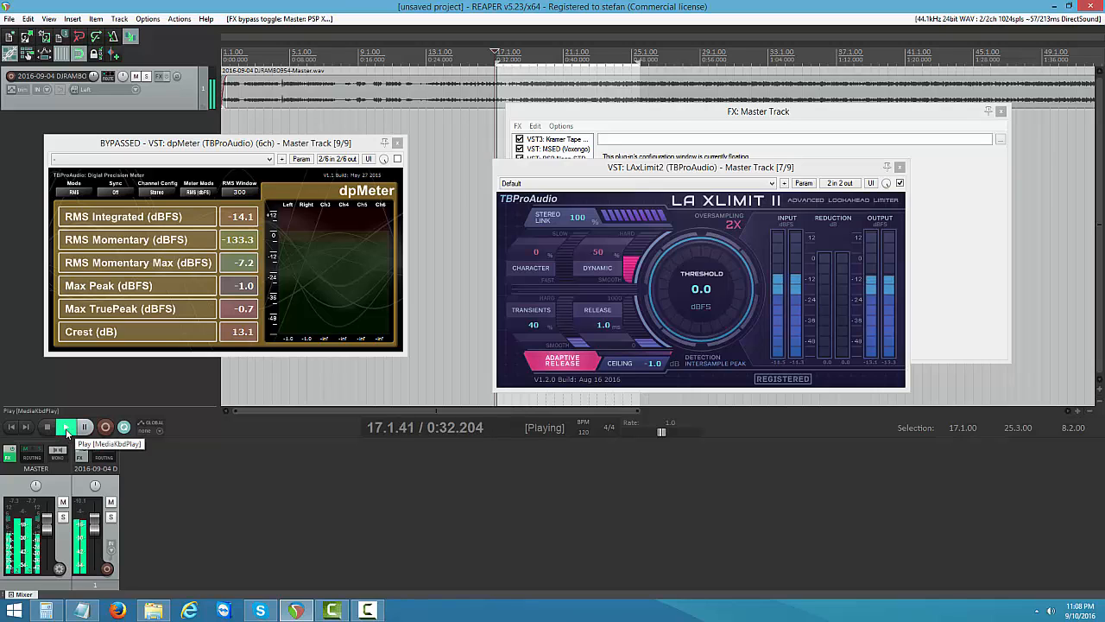
pyautogui.click(232, 221)
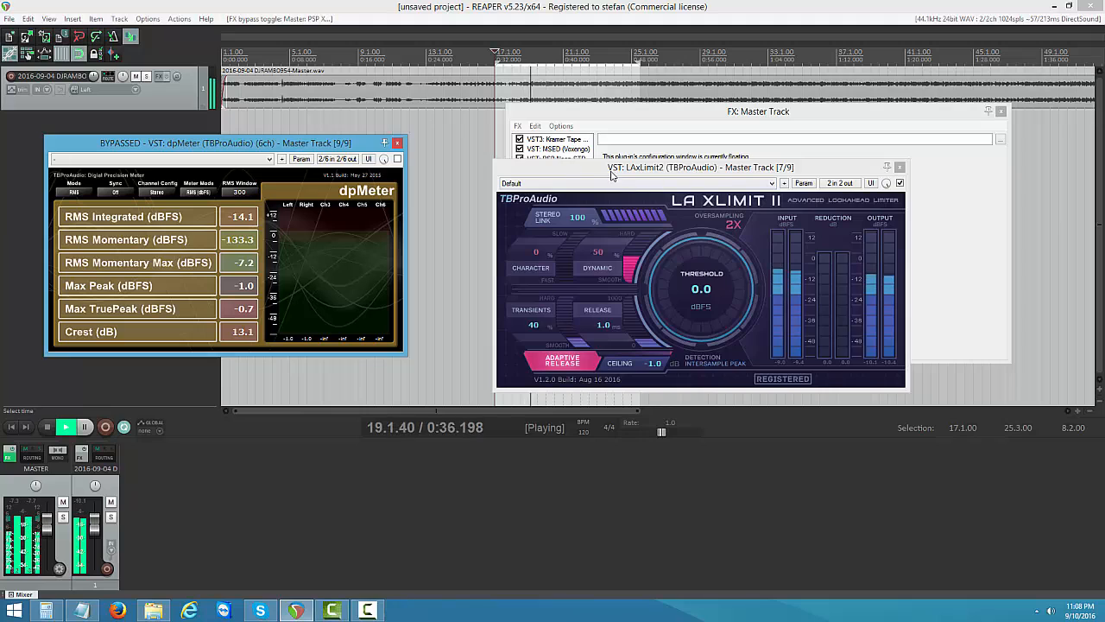
pyautogui.moveTo(522, 167); pyautogui.dragTo(526, 245)
pyautogui.click(519, 217)
pyautogui.click(520, 208)
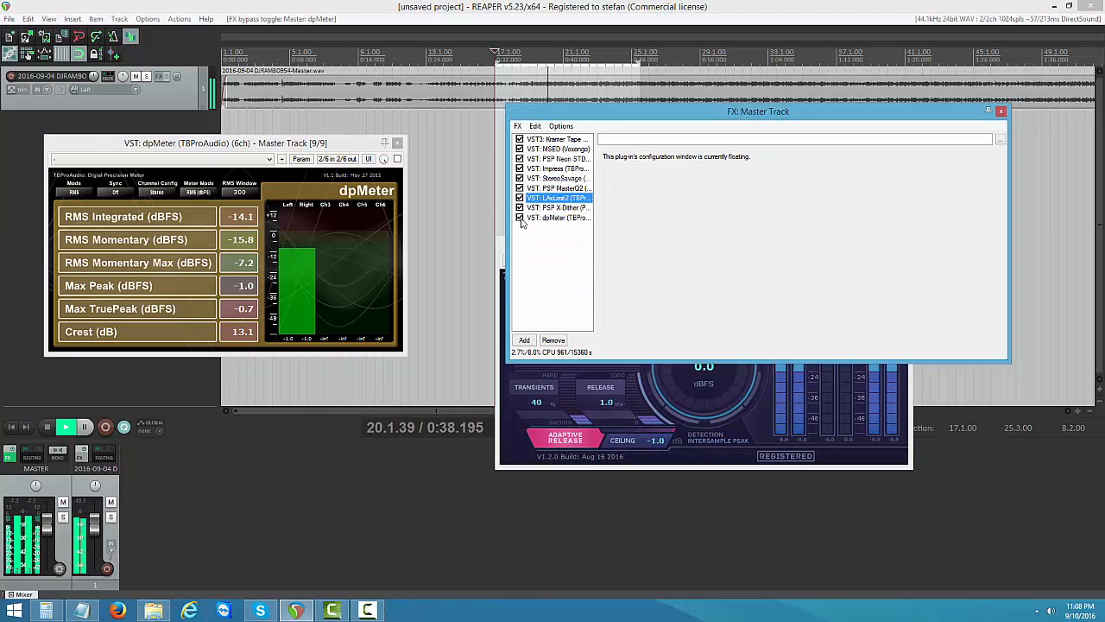
# Place the LAxLimit2 window beside dpMeter and reset the meter to measure the playing loop, pausing at the end
pyautogui.click(849, 449)
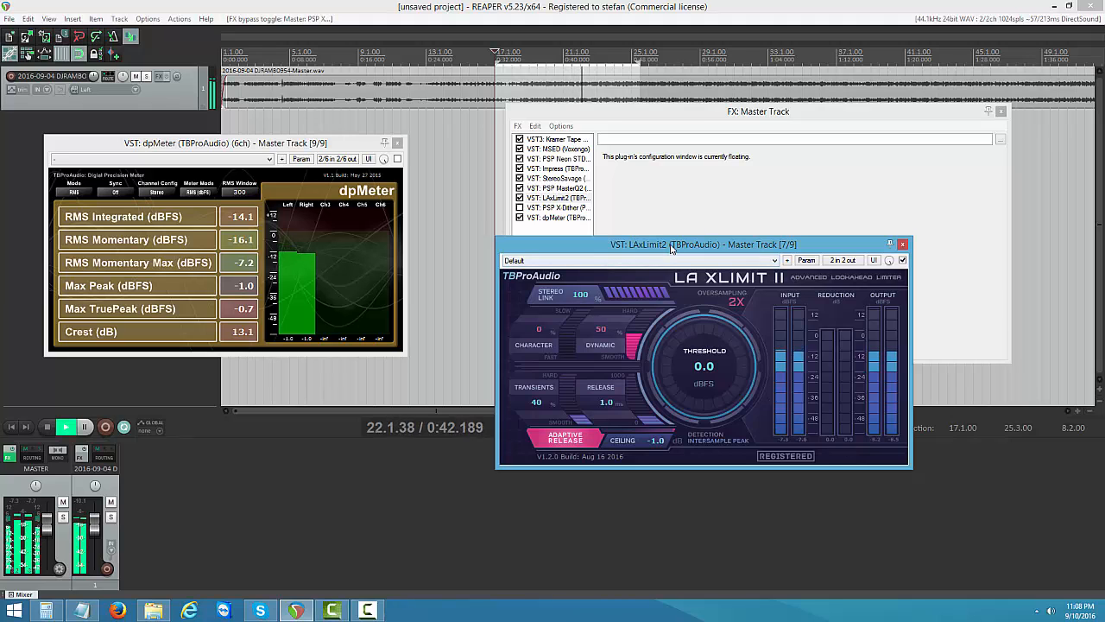
pyautogui.moveTo(675, 245); pyautogui.dragTo(691, 203)
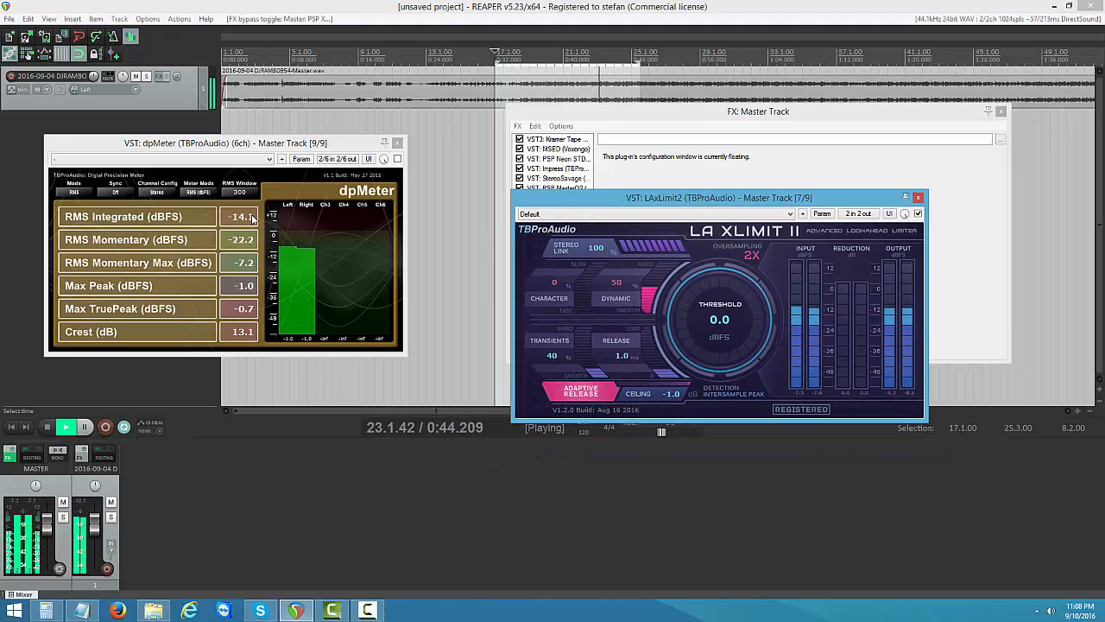
pyautogui.click(243, 262)
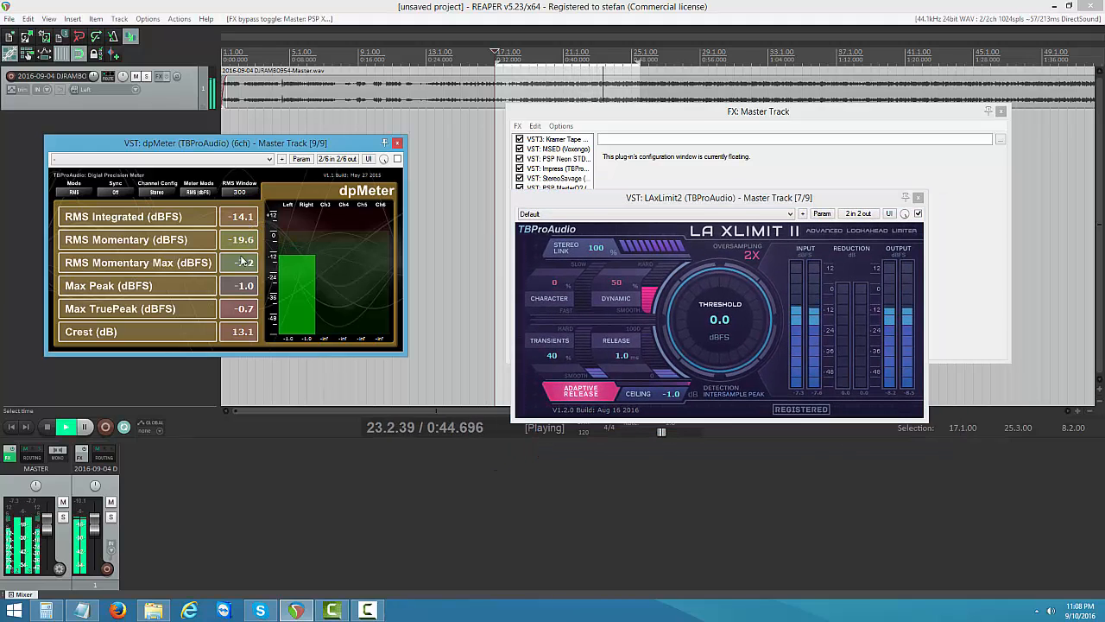
pyautogui.click(309, 278)
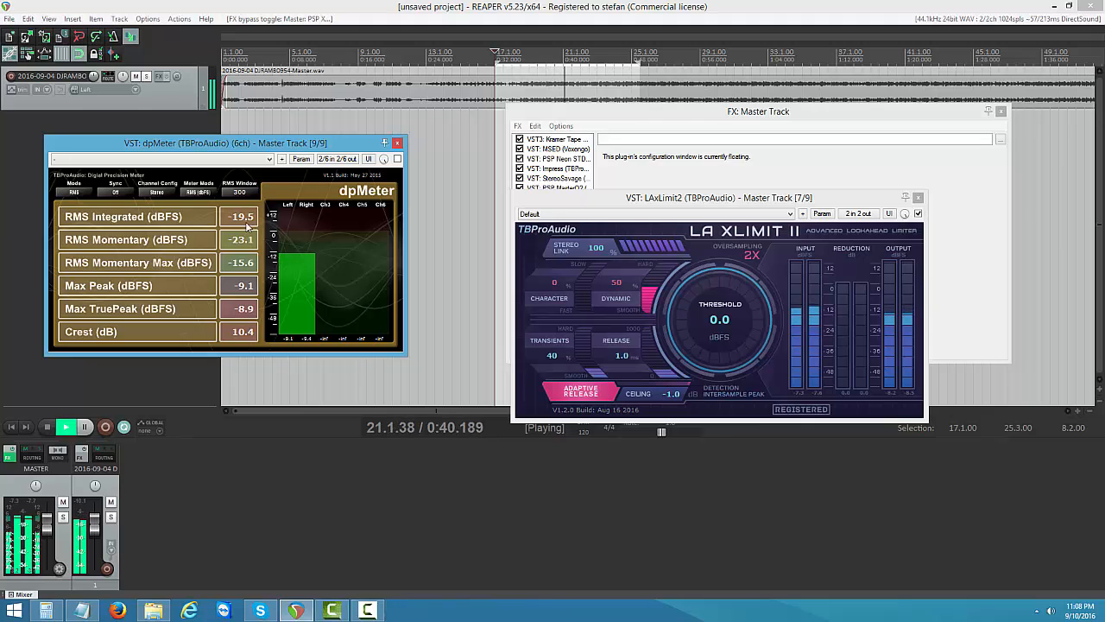
pyautogui.click(87, 428)
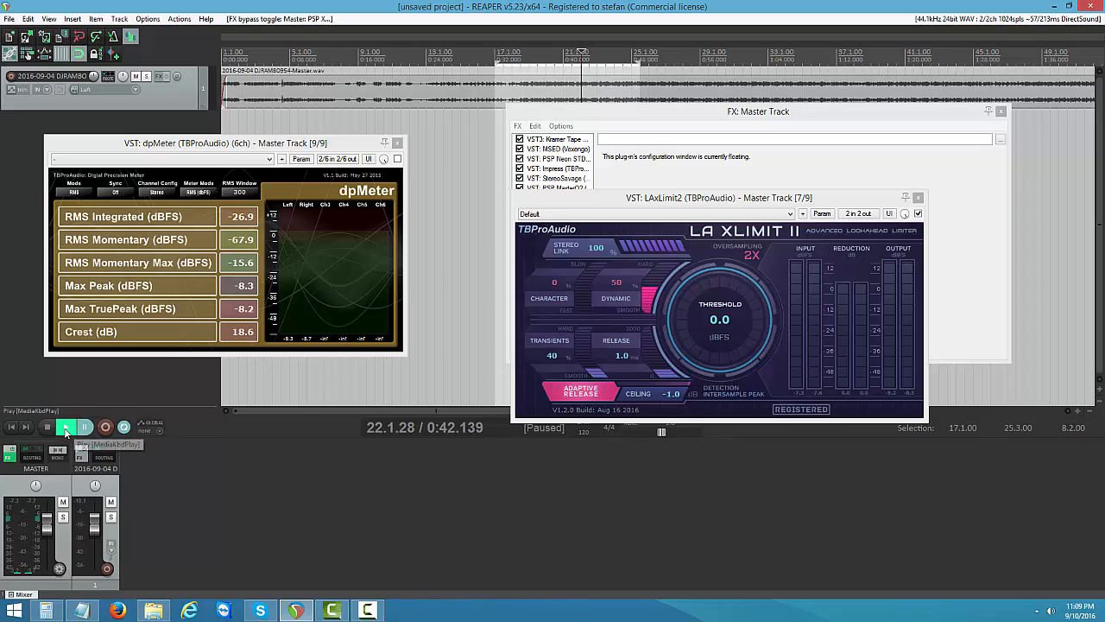
# Resume playback and lower the LAxLimit2 threshold to -6.1 dBFS, resetting dpMeter between adjustments to check the loop's level
pyautogui.click(66, 427)
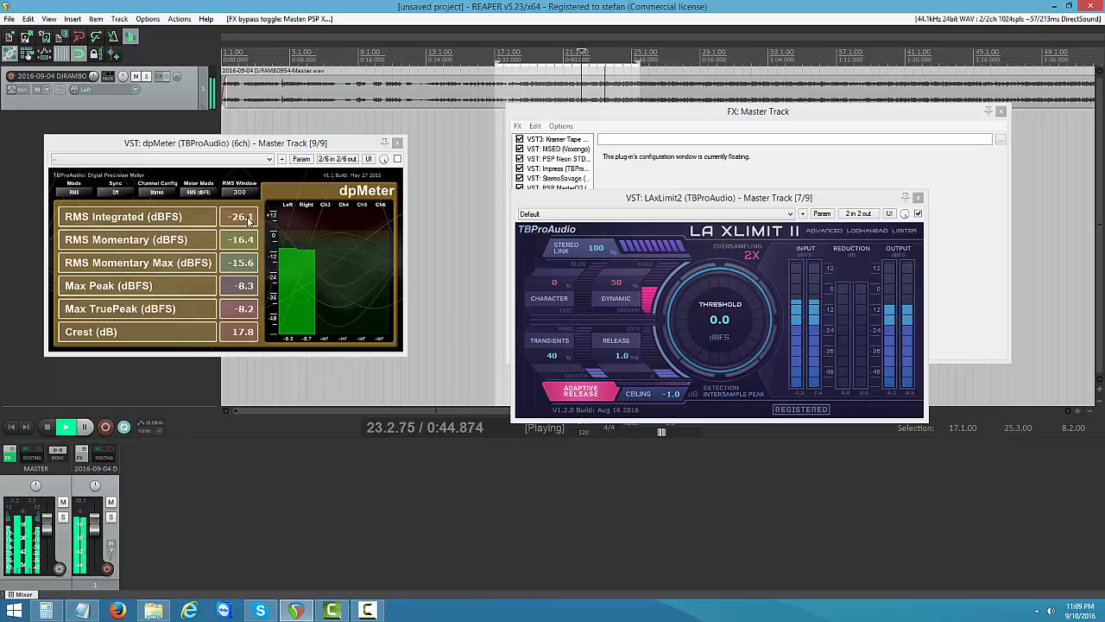
pyautogui.click(247, 239)
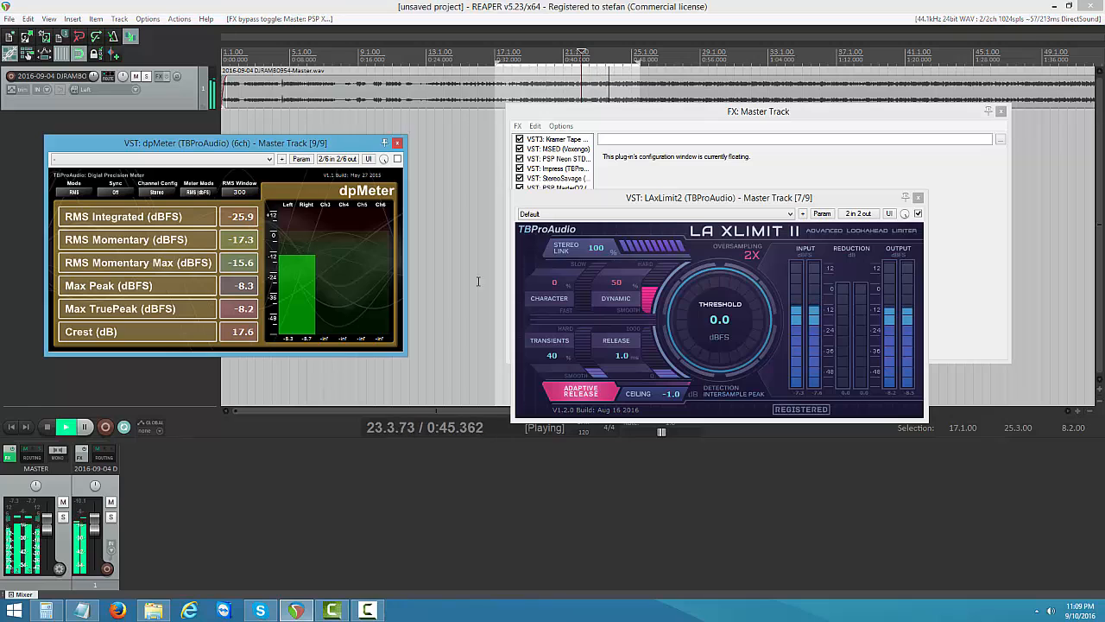
pyautogui.click(735, 361)
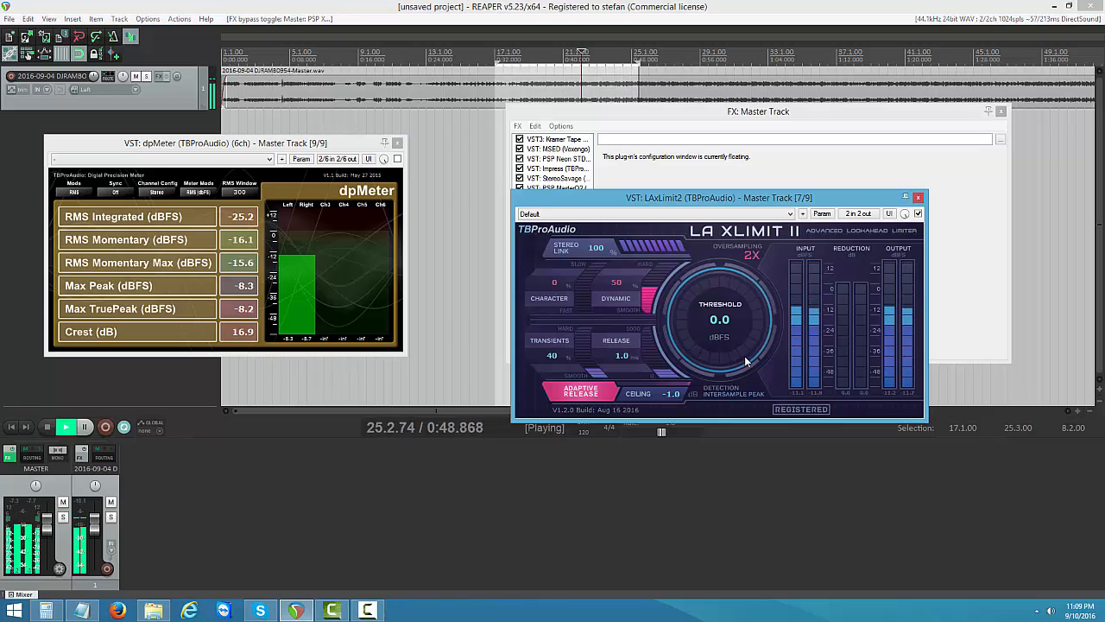
pyautogui.moveTo(734, 306); pyautogui.dragTo(691, 465)
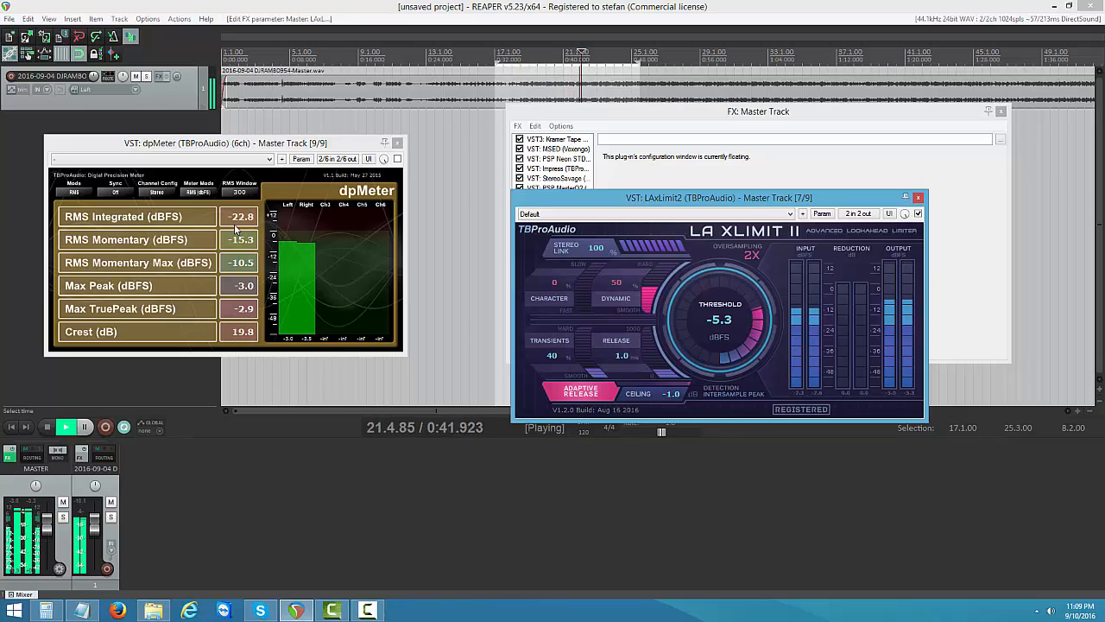
pyautogui.click(291, 230)
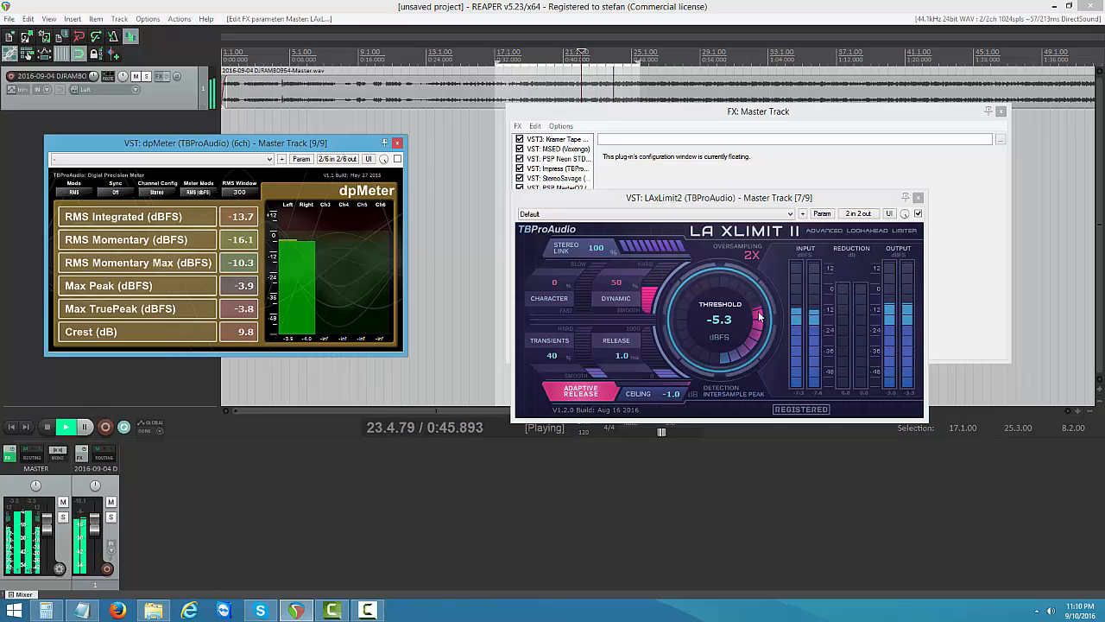
pyautogui.moveTo(759, 317); pyautogui.dragTo(756, 336)
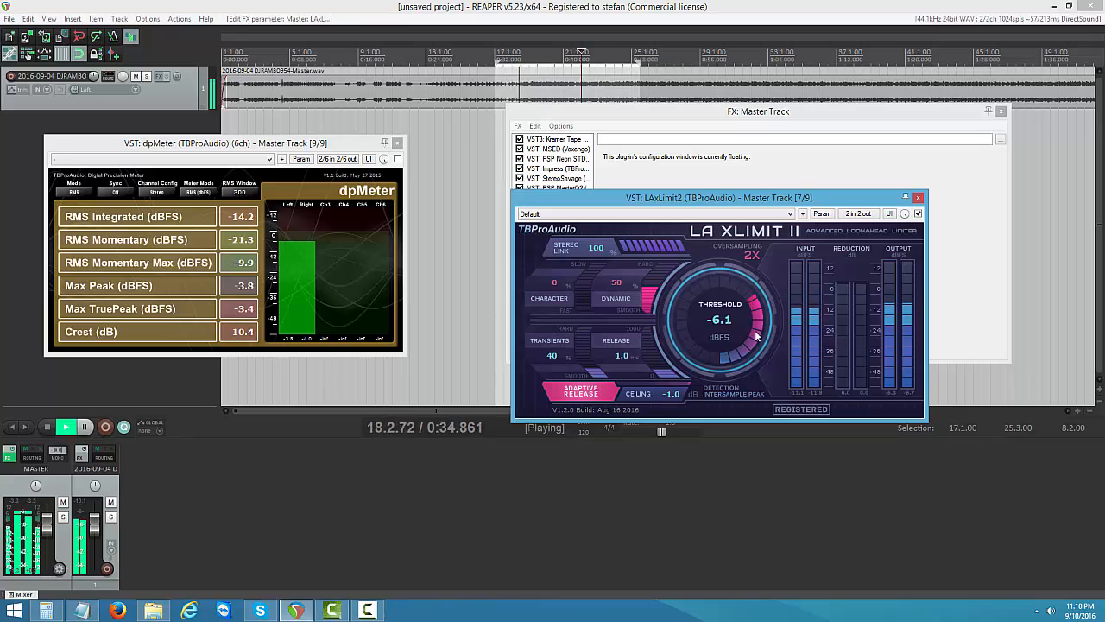
# Lower the LAxLimit2 threshold in stages to -10.0 dBFS while the loop plays, and pause playback
pyautogui.moveTo(757, 336); pyautogui.dragTo(743, 383)
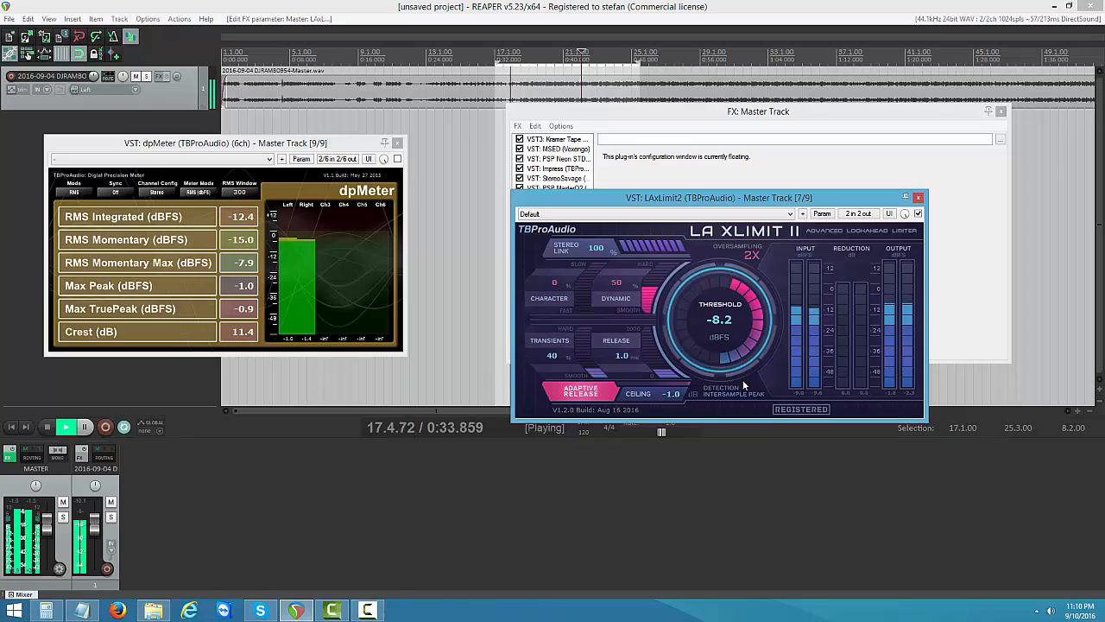
pyautogui.moveTo(742, 379); pyautogui.dragTo(738, 400)
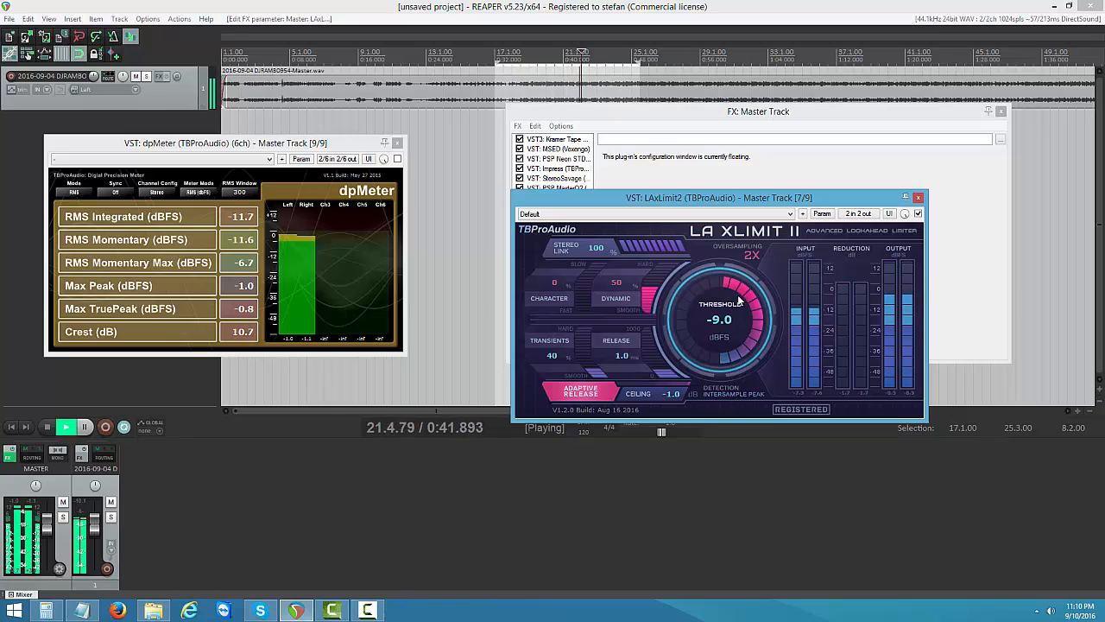
pyautogui.moveTo(733, 285); pyautogui.dragTo(736, 290)
pyautogui.moveTo(737, 297); pyautogui.dragTo(737, 301)
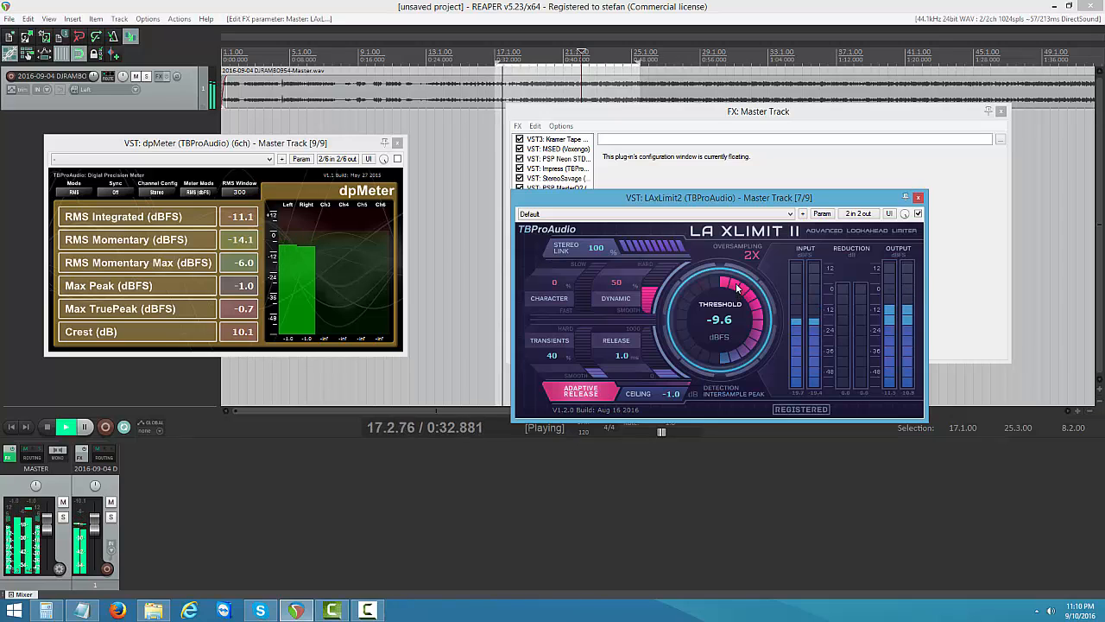
pyautogui.moveTo(737, 288); pyautogui.dragTo(739, 296)
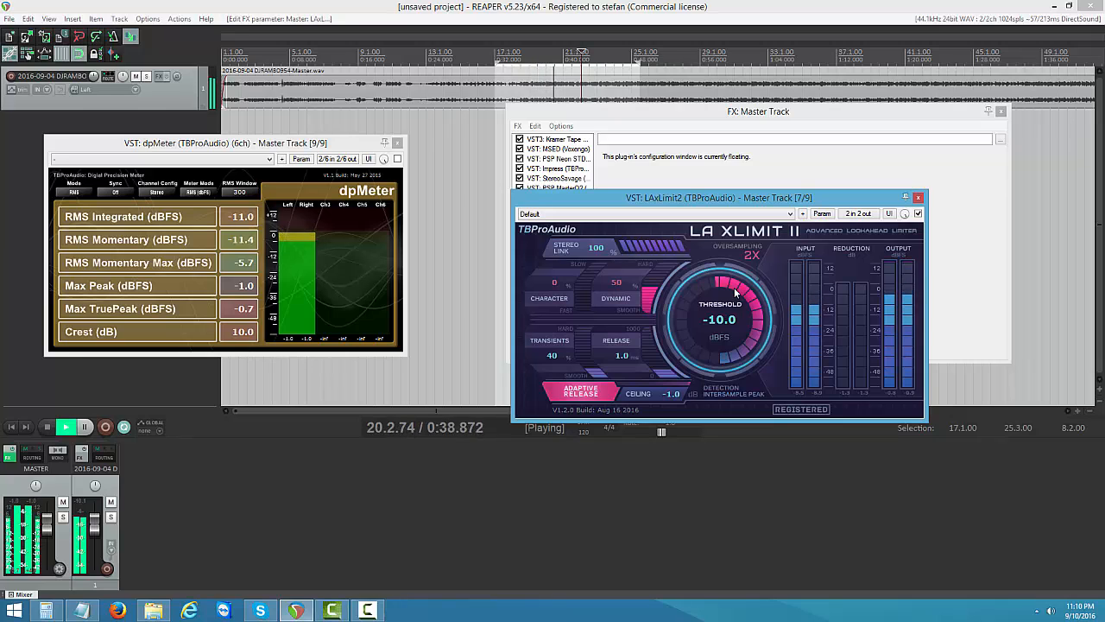
pyautogui.click(84, 426)
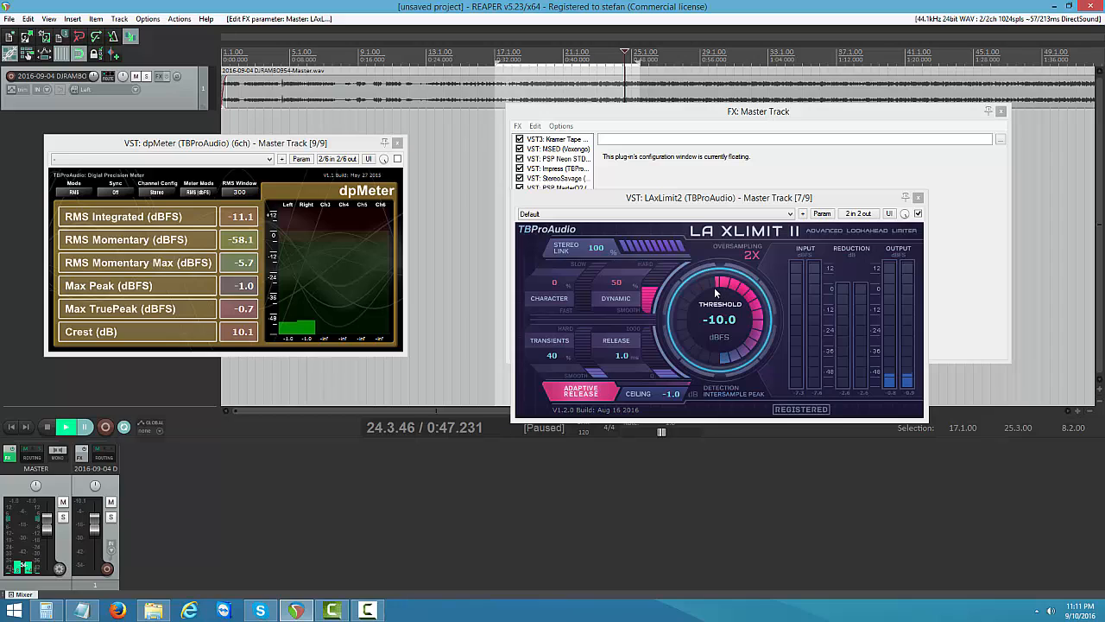
# Resume playback, set the LAxLimit2 threshold to -8.0 dBFS, reset dpMeter to measure the loop, and stop
pyautogui.click(65, 428)
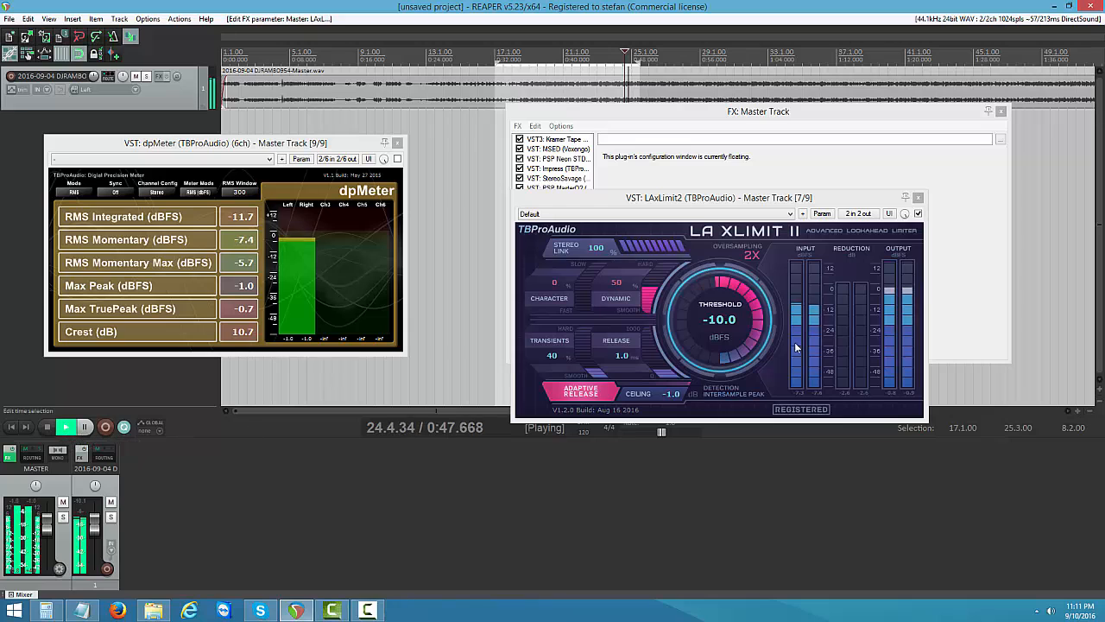
pyautogui.click(722, 289)
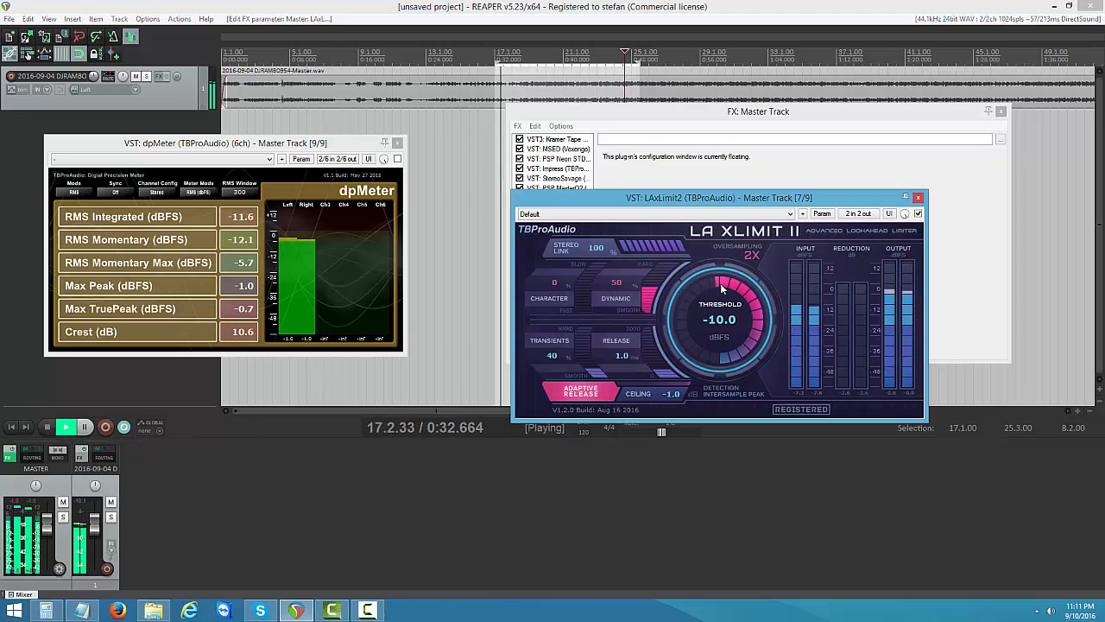
pyautogui.moveTo(721, 290)
pyautogui.mouseDown()
pyautogui.moveTo(738, 261)
pyautogui.moveTo(738, 290)
pyautogui.mouseUp()
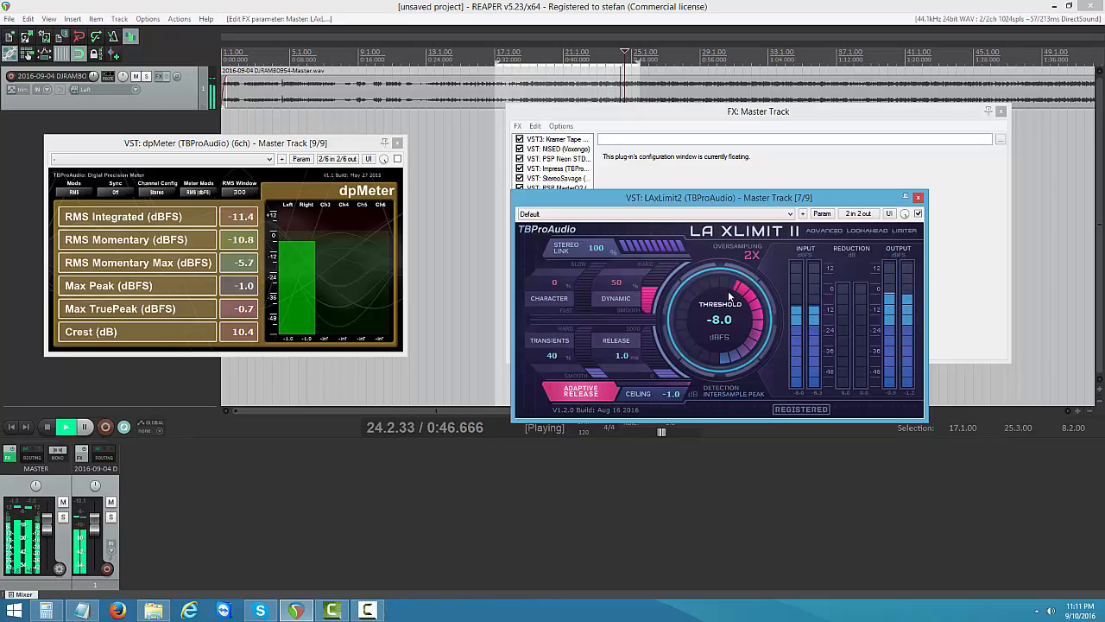
pyautogui.click(290, 252)
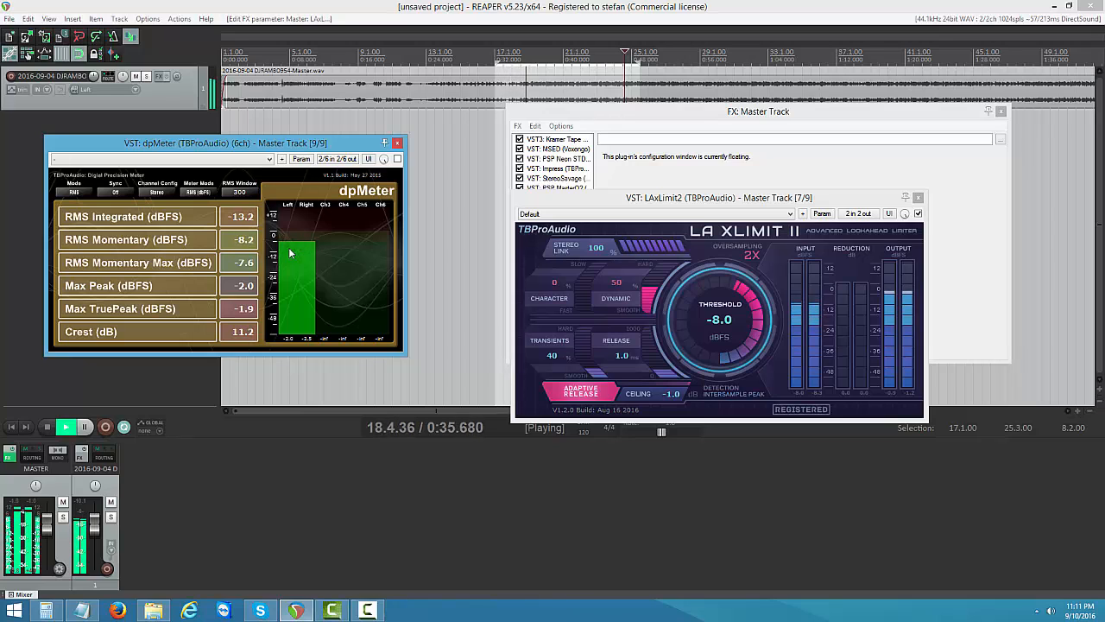
pyautogui.click(47, 426)
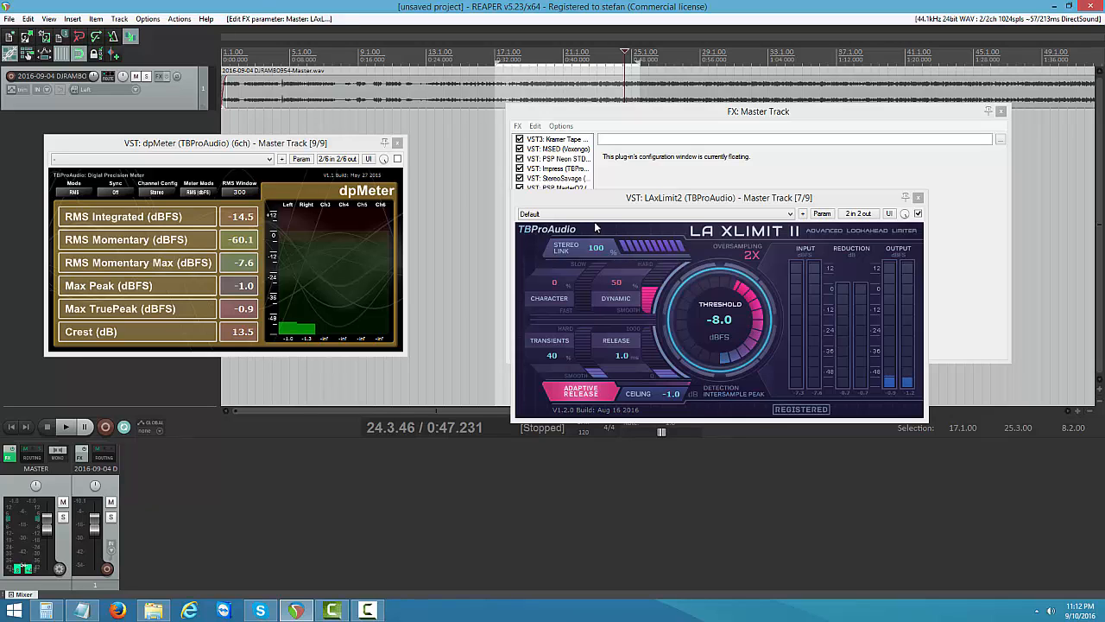
# Uncover the master effects list and compare the playing loop with LAxLimit2 bypassed and re-enabled, pausing at the end
pyautogui.moveTo(639, 207); pyautogui.dragTo(732, 224)
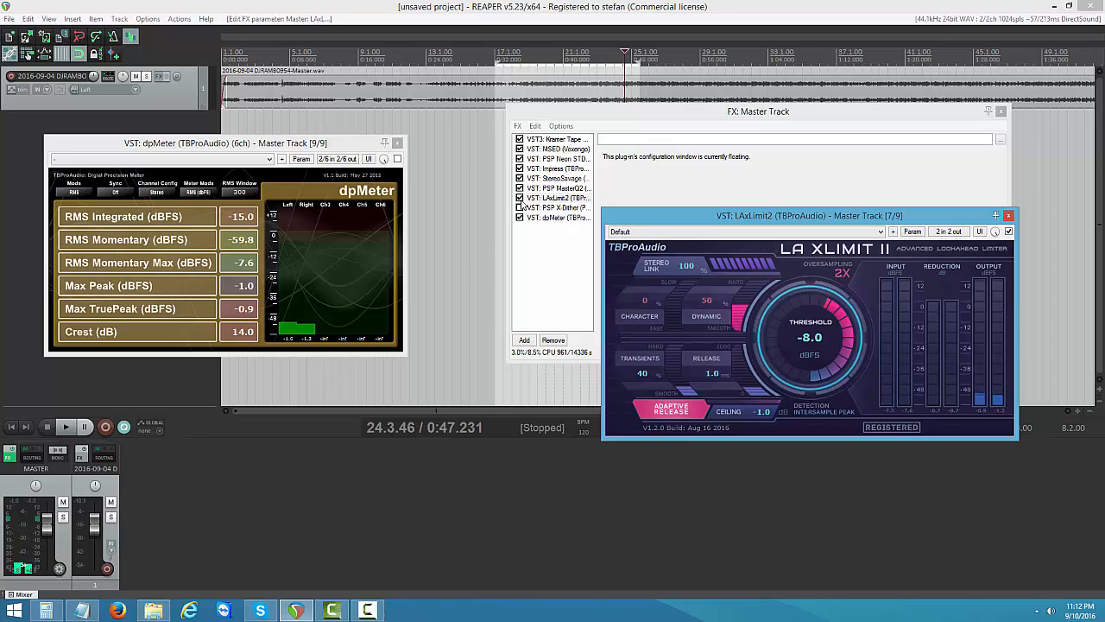
pyautogui.click(520, 198)
pyautogui.click(66, 427)
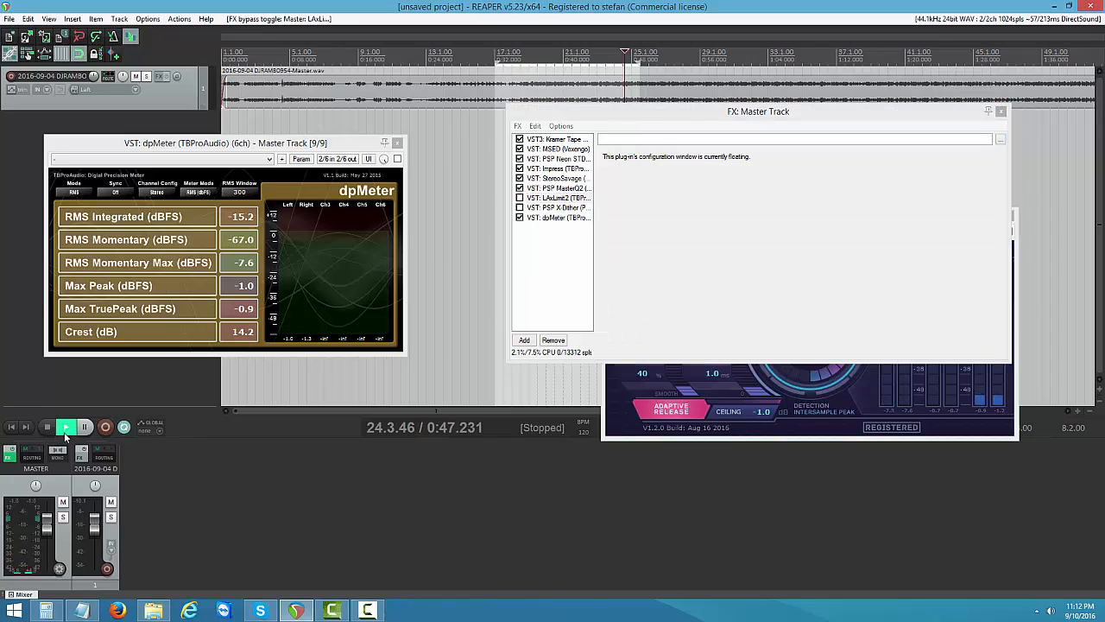
pyautogui.click(497, 240)
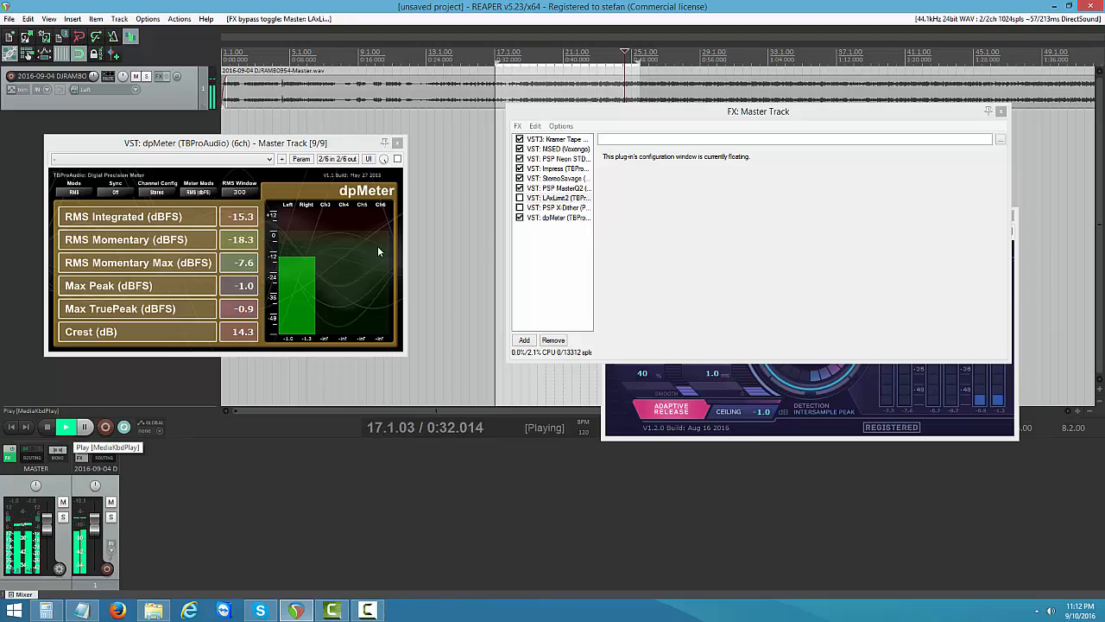
pyautogui.click(520, 198)
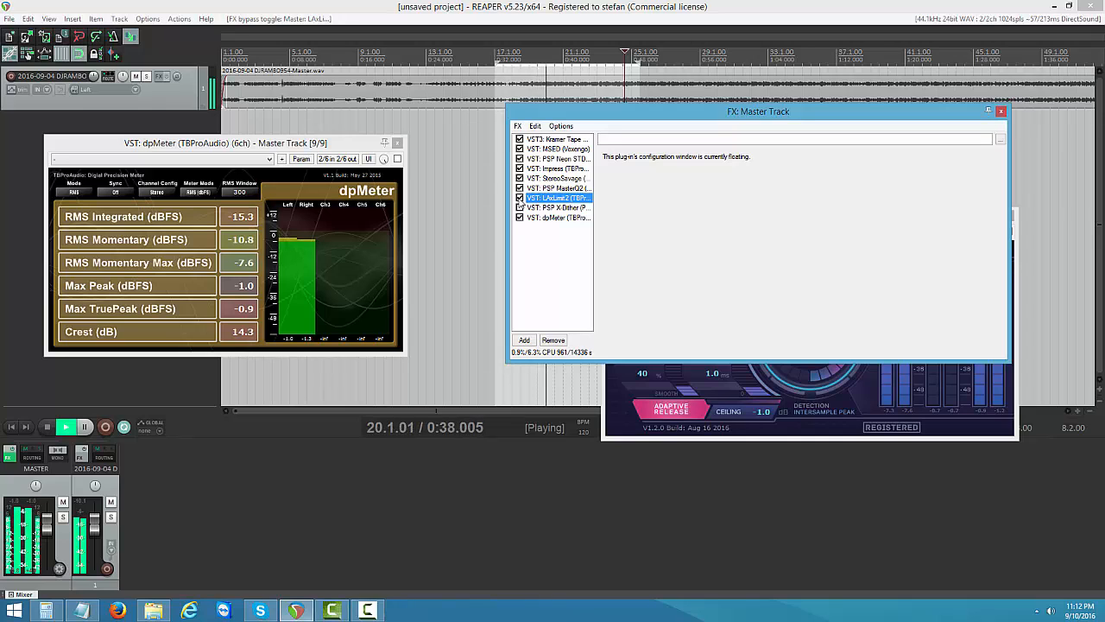
pyautogui.click(520, 208)
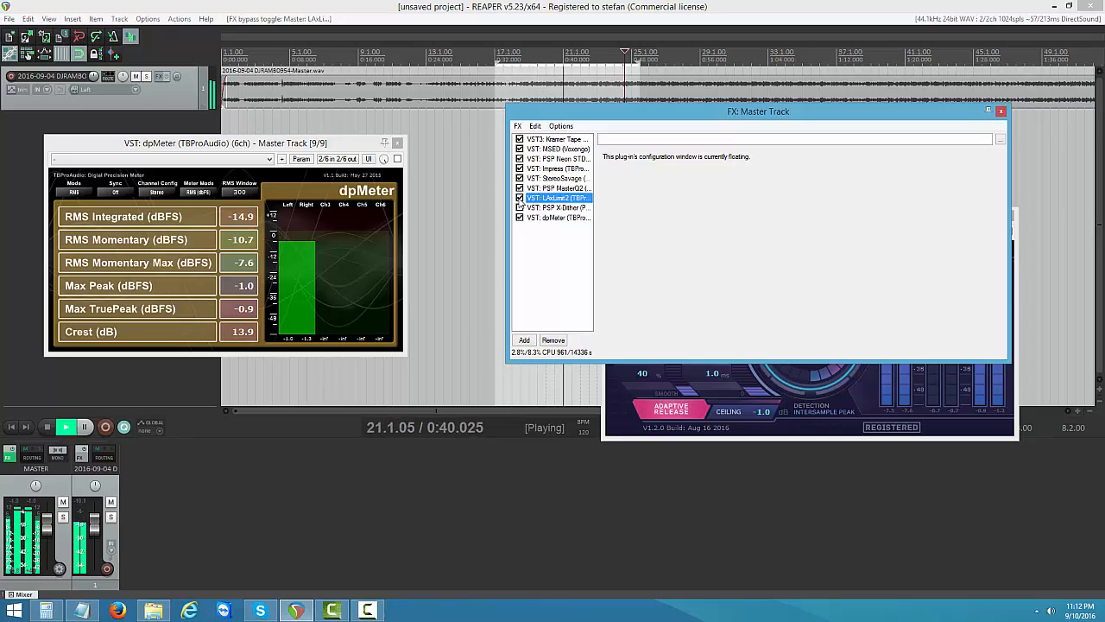
pyautogui.click(83, 427)
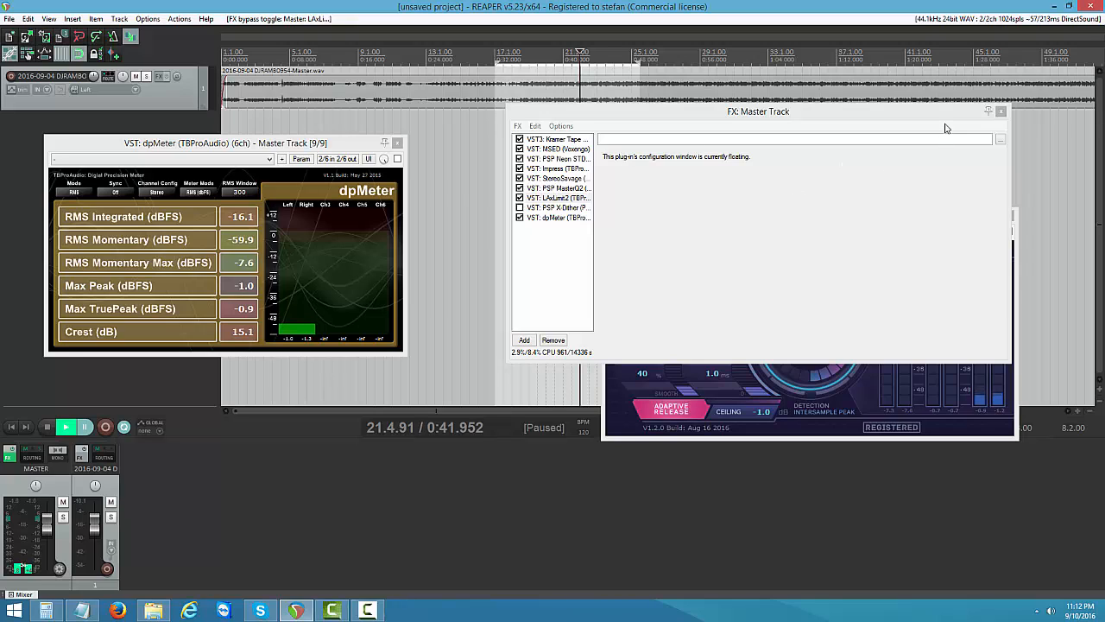
# Enable PSP X-Dither in the master chain and show its settings, arranging the LAxLimit2 window so dpMeter remains in view
pyautogui.click(519, 208)
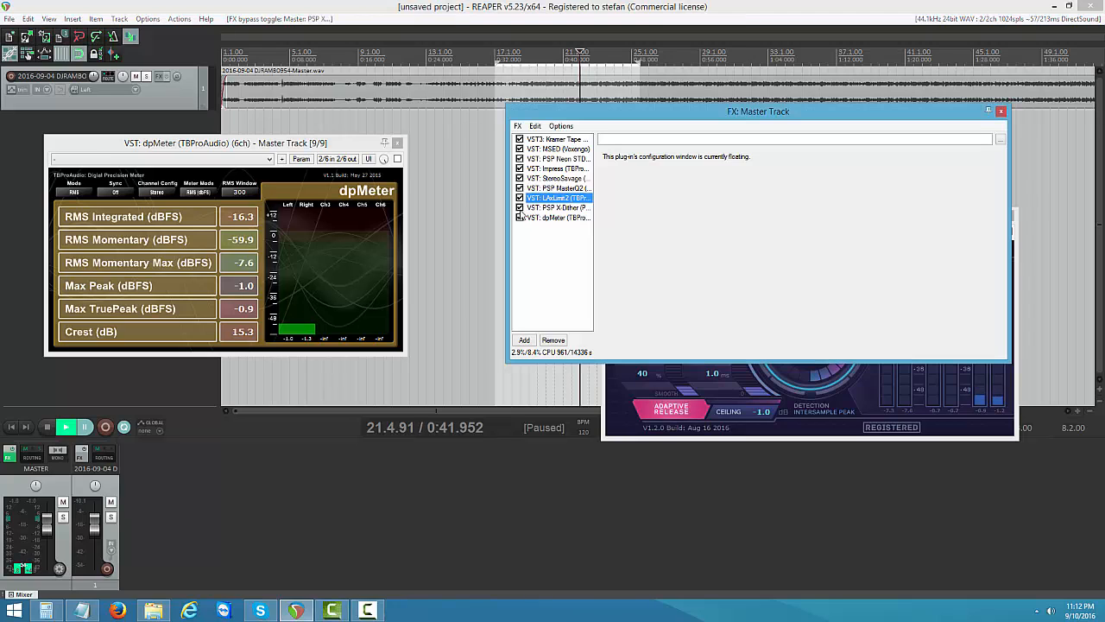
pyautogui.click(545, 209)
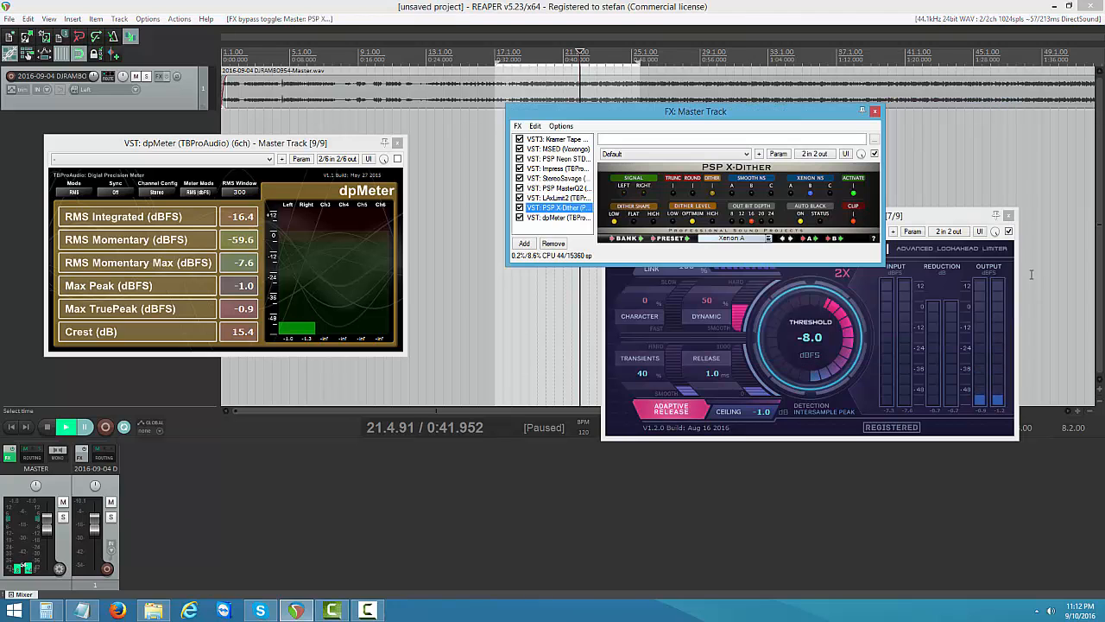
pyautogui.moveTo(947, 220); pyautogui.dragTo(454, 123)
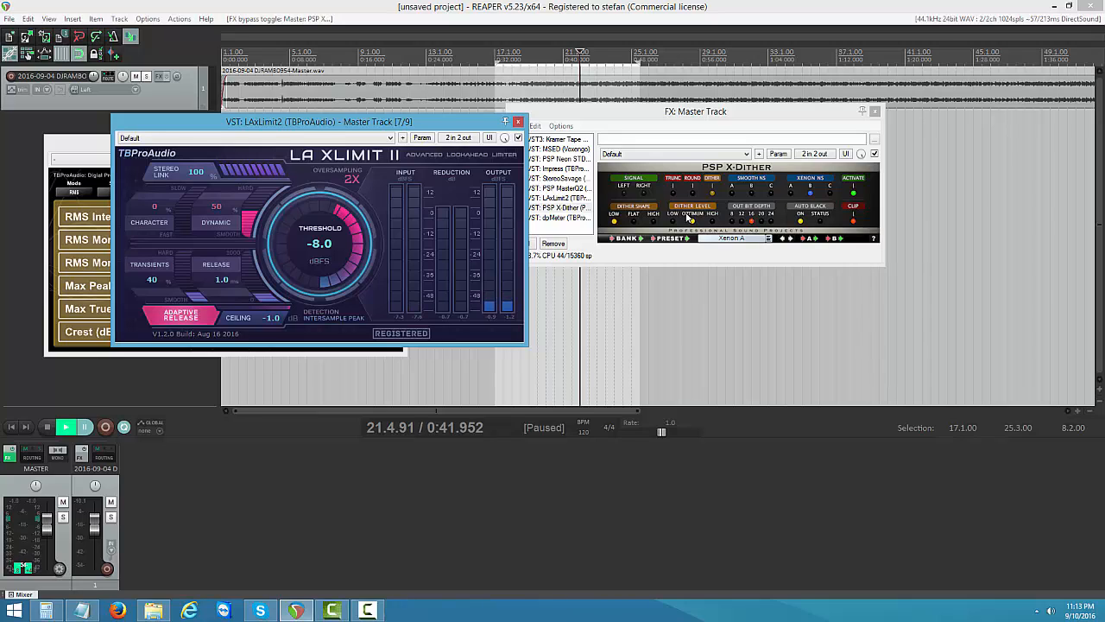
pyautogui.moveTo(734, 119); pyautogui.dragTo(763, 121)
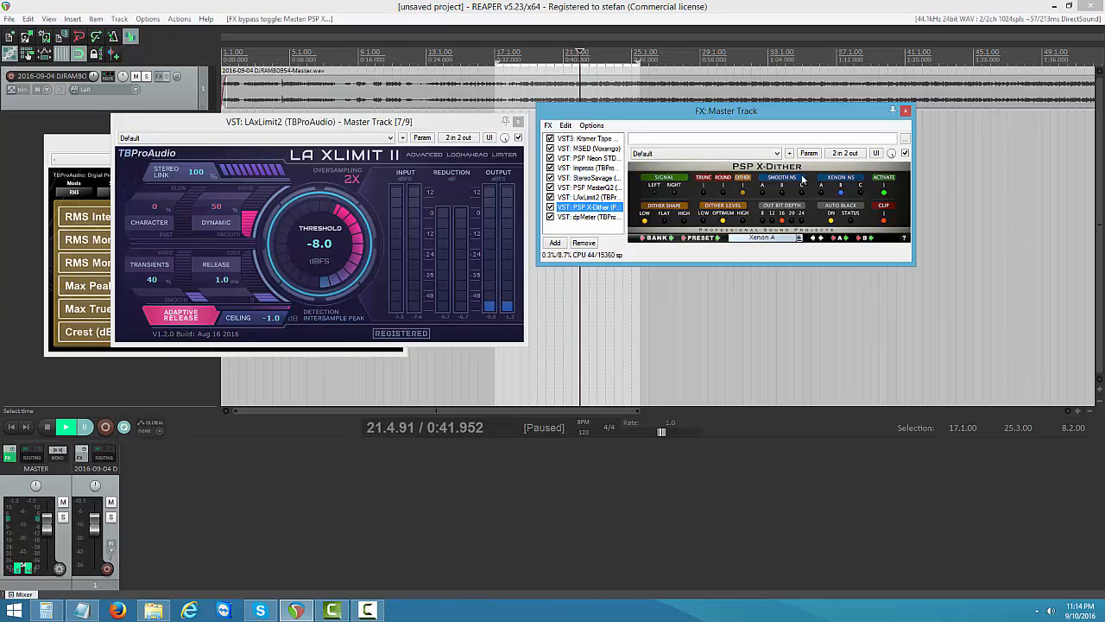
pyautogui.moveTo(347, 126); pyautogui.dragTo(487, 276)
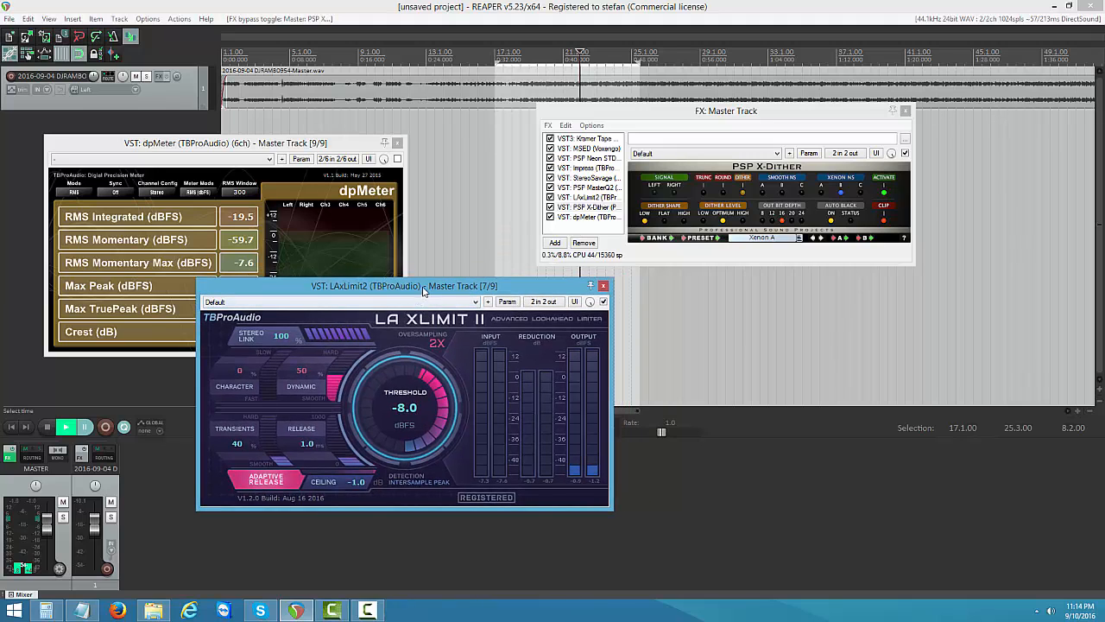
pyautogui.moveTo(423, 291); pyautogui.dragTo(838, 239)
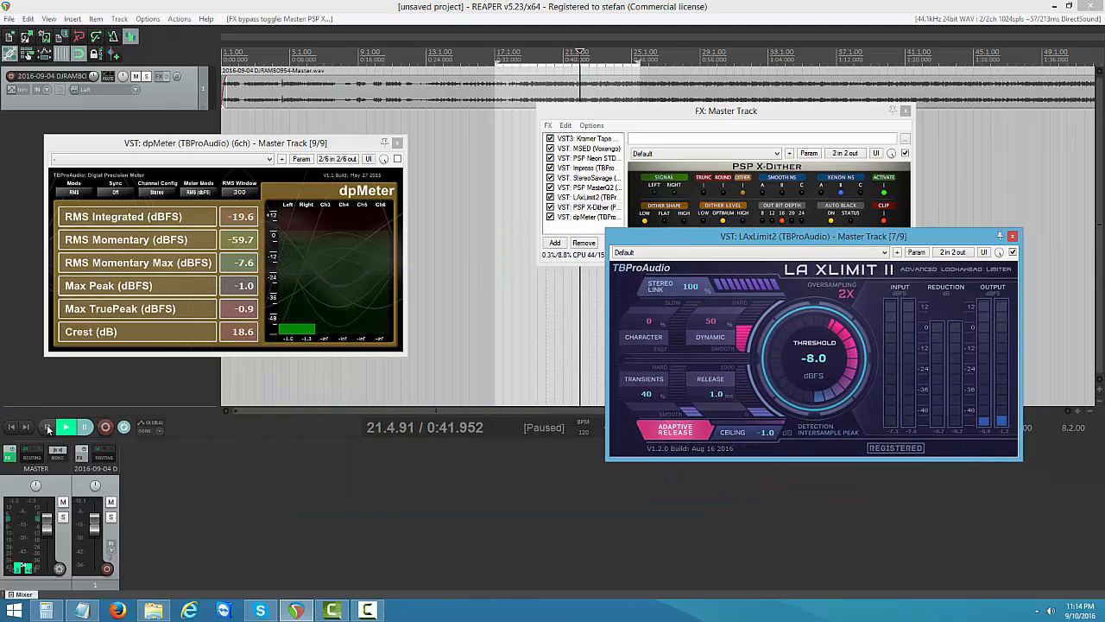
# Resume the loop and settle the LAxLimit2 threshold at -8.5 dBFS, resetting dpMeter and trying -9.0 dBFS along the way, and pause
pyautogui.click(65, 427)
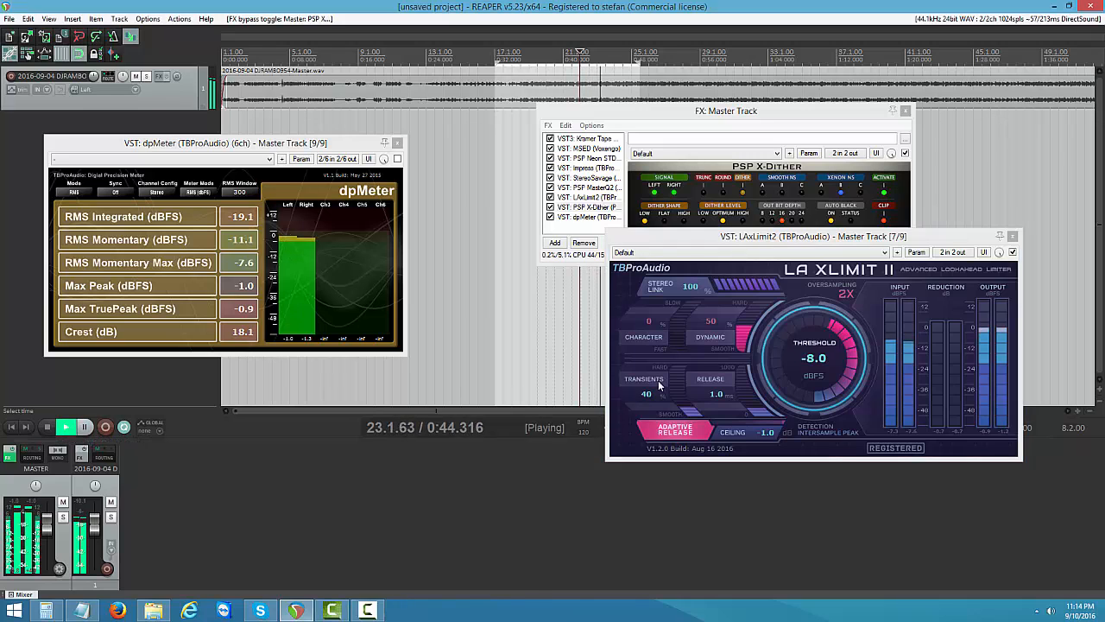
pyautogui.click(833, 328)
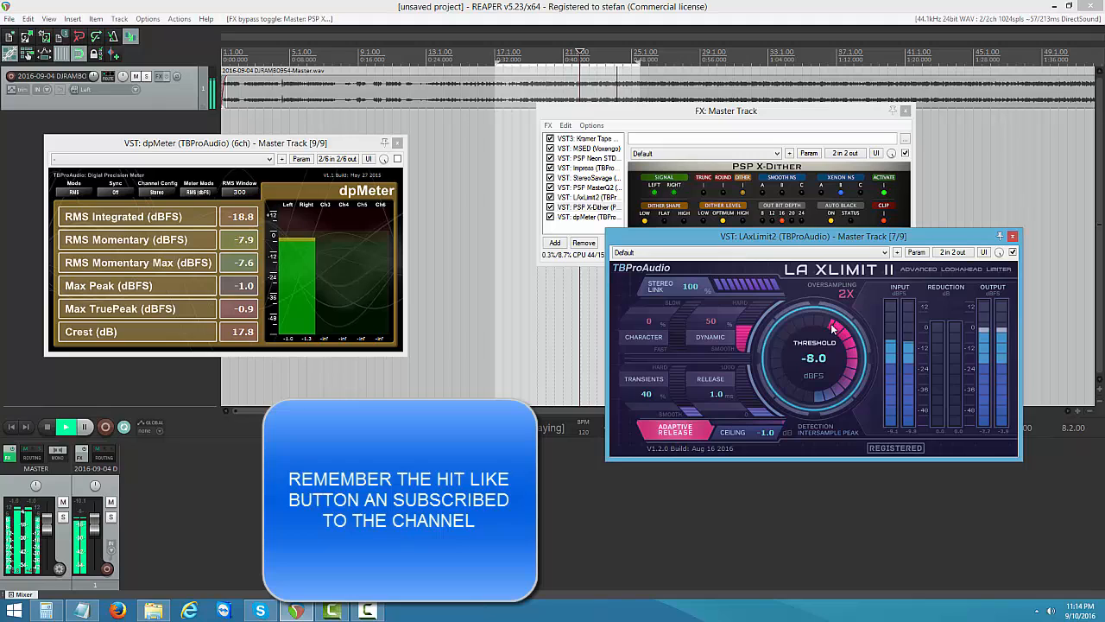
pyautogui.moveTo(834, 328); pyautogui.dragTo(832, 340)
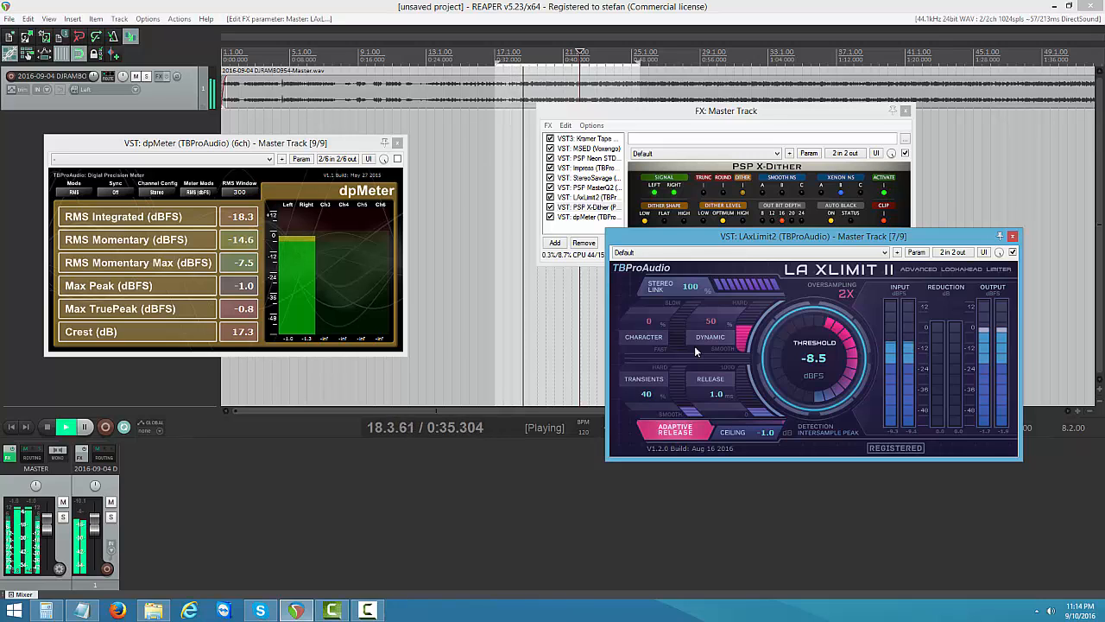
pyautogui.click(308, 285)
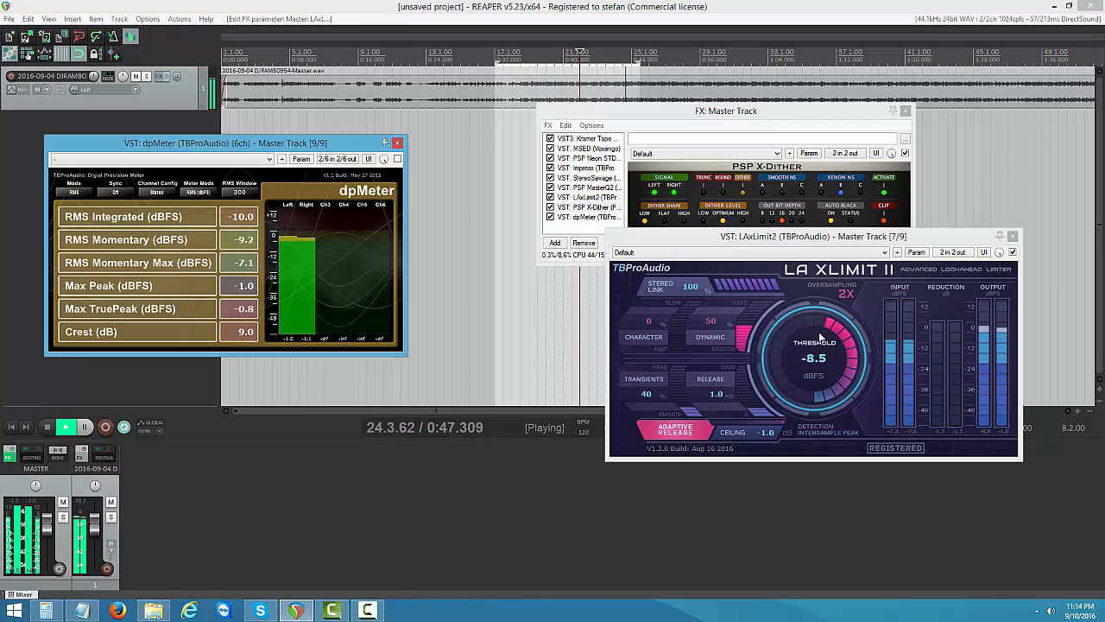
pyautogui.moveTo(827, 331); pyautogui.dragTo(824, 336)
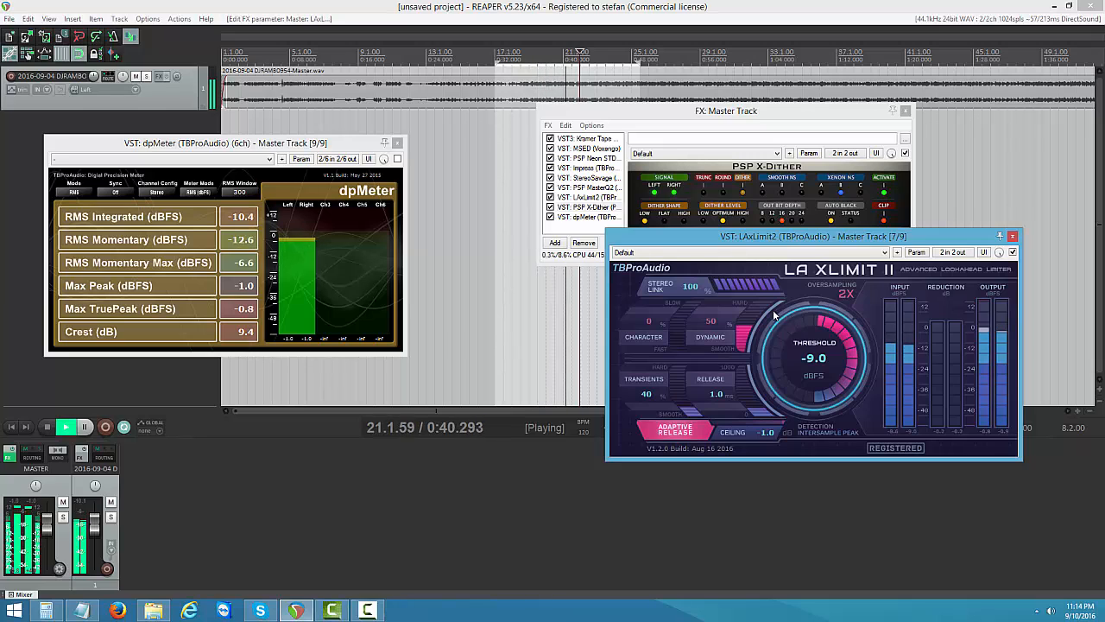
pyautogui.moveTo(824, 328); pyautogui.dragTo(835, 321)
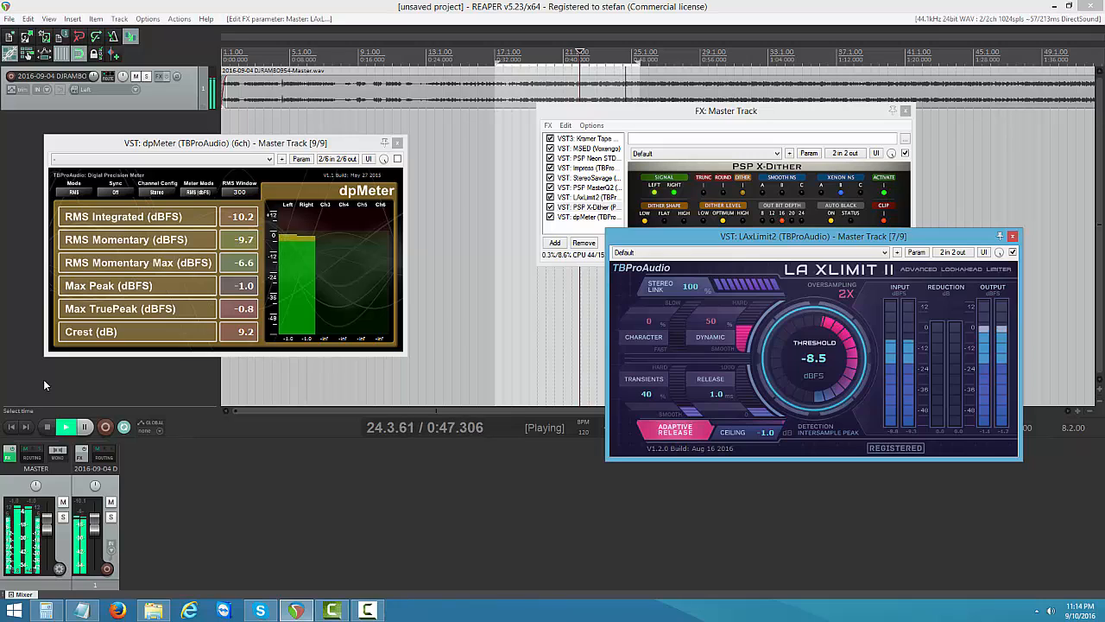
pyautogui.click(84, 427)
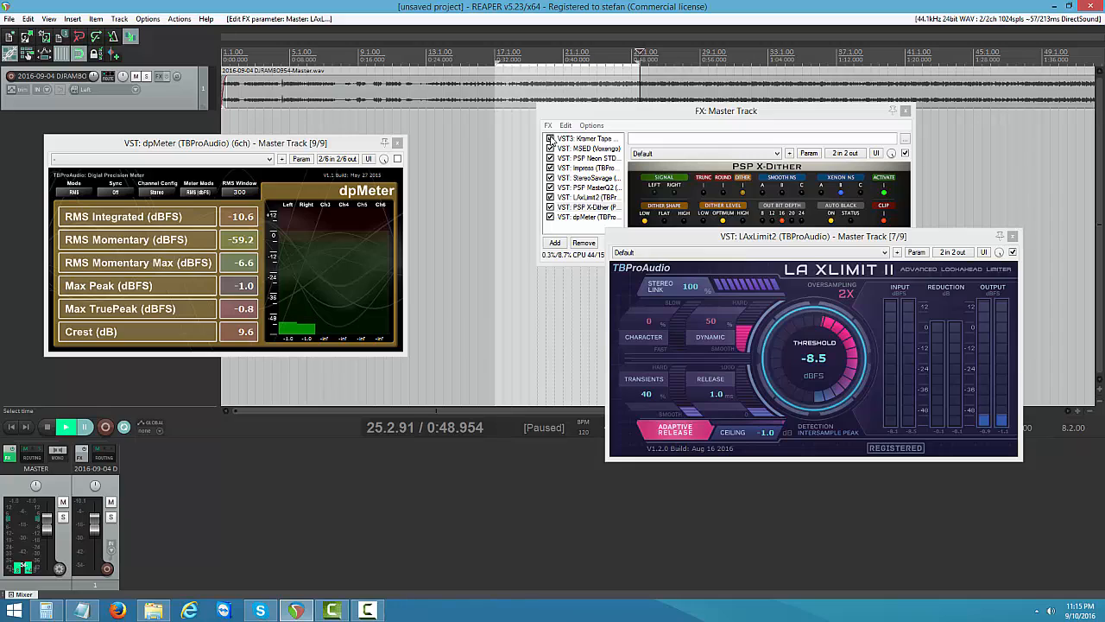
# Bypass every plug-in in the master chain, including dpMeter, and play the unprocessed loop before stopping
pyautogui.click(550, 138)
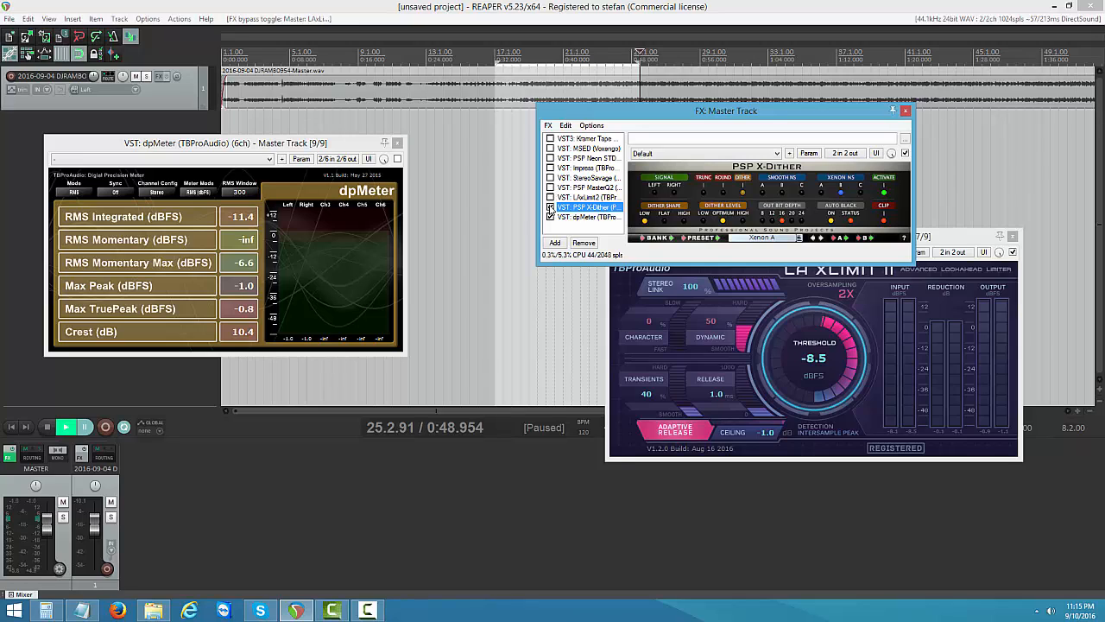
pyautogui.click(551, 217)
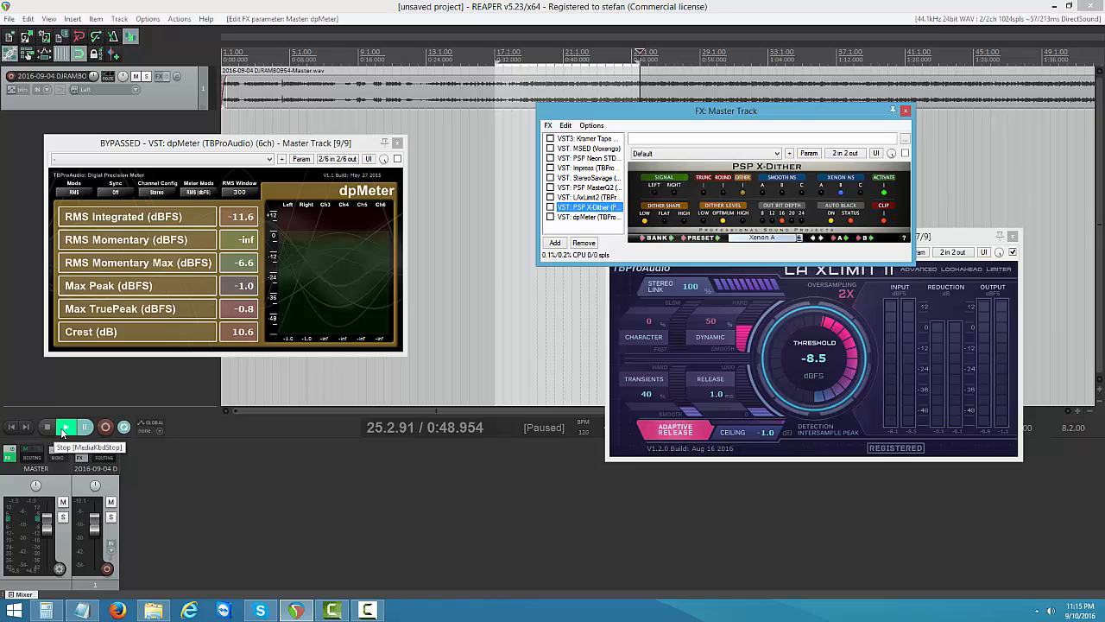
pyautogui.click(64, 426)
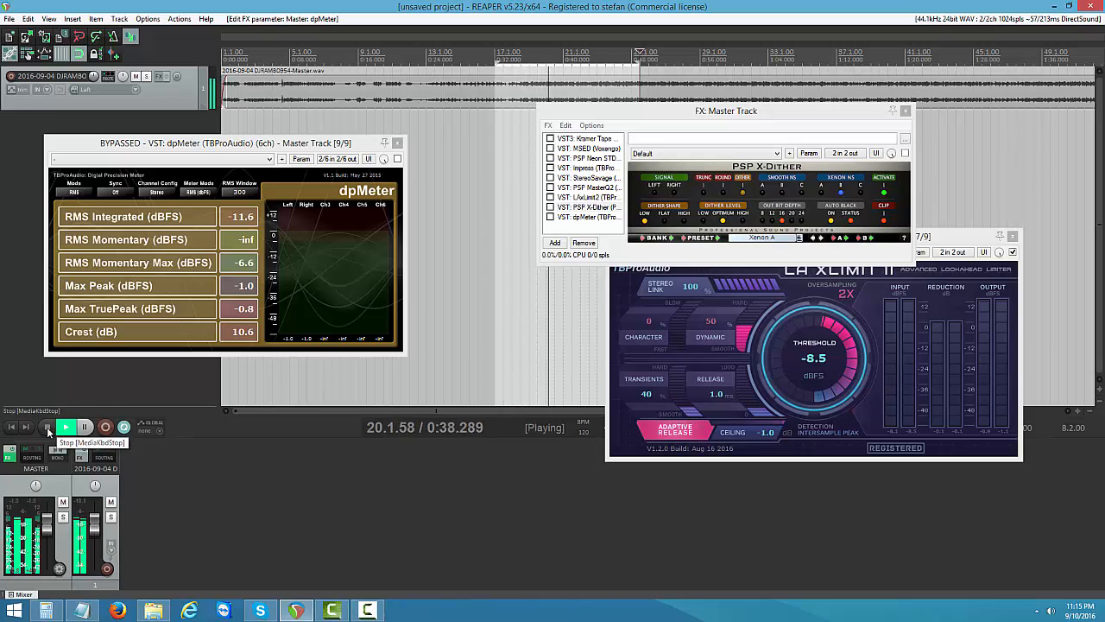
pyautogui.click(48, 426)
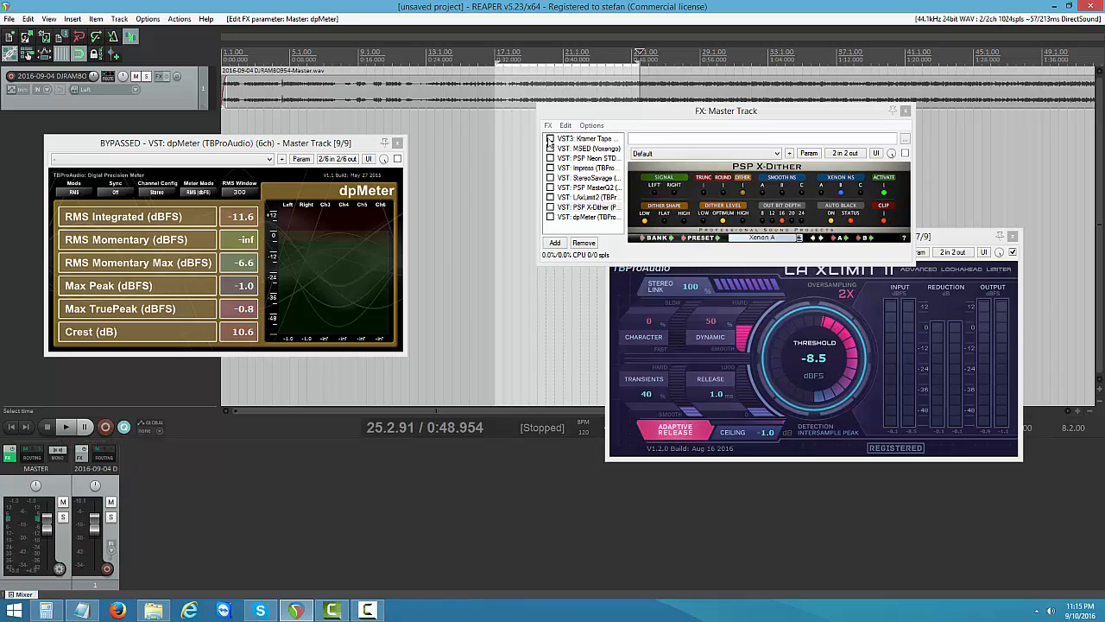
# Re-enable all nine plug-ins in the master chain and play the mastered loop for comparison before stopping
pyautogui.click(550, 138)
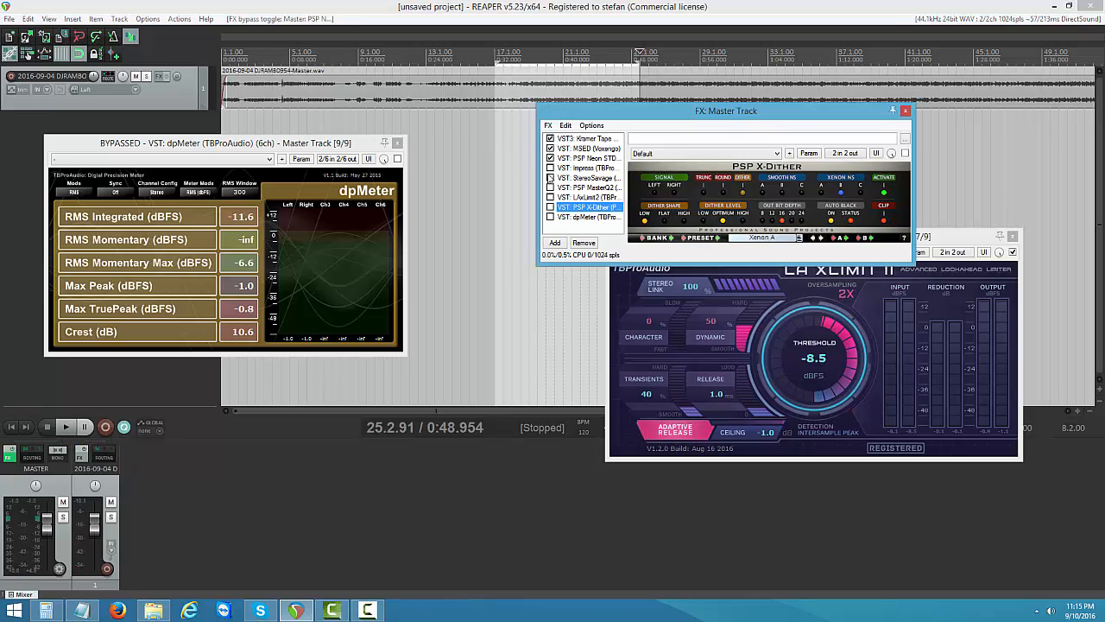
pyautogui.click(550, 177)
pyautogui.click(550, 216)
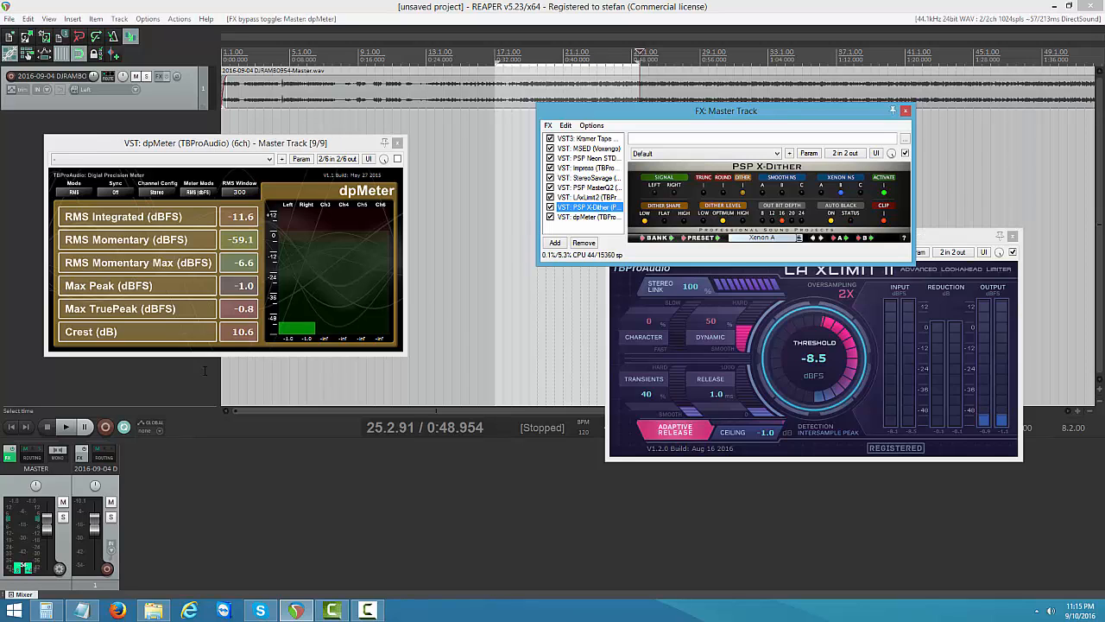
pyautogui.click(65, 427)
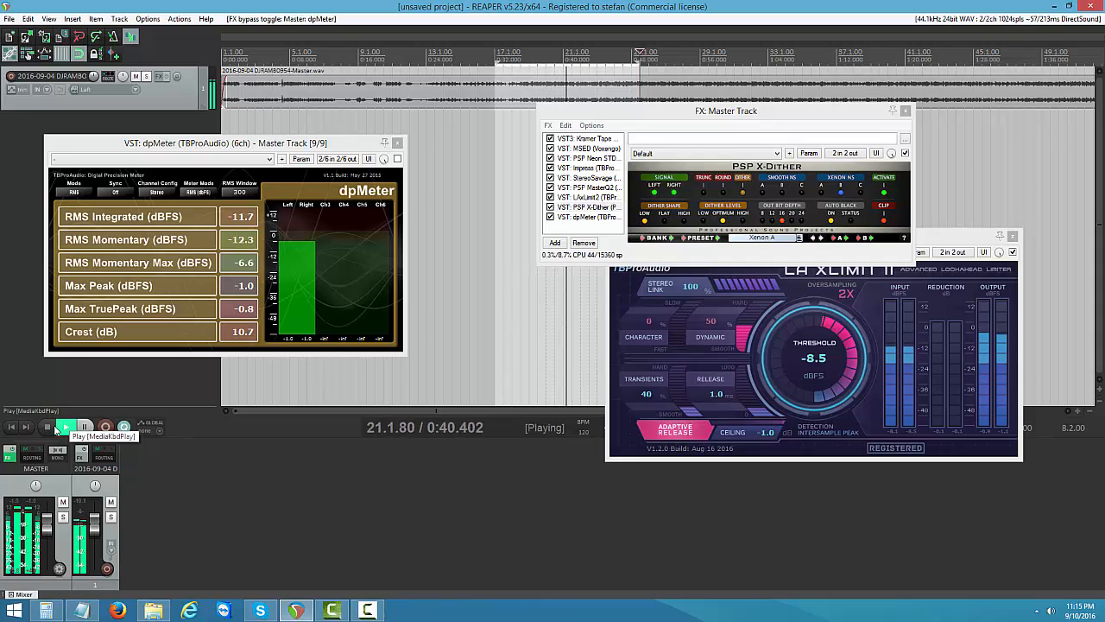
pyautogui.click(47, 429)
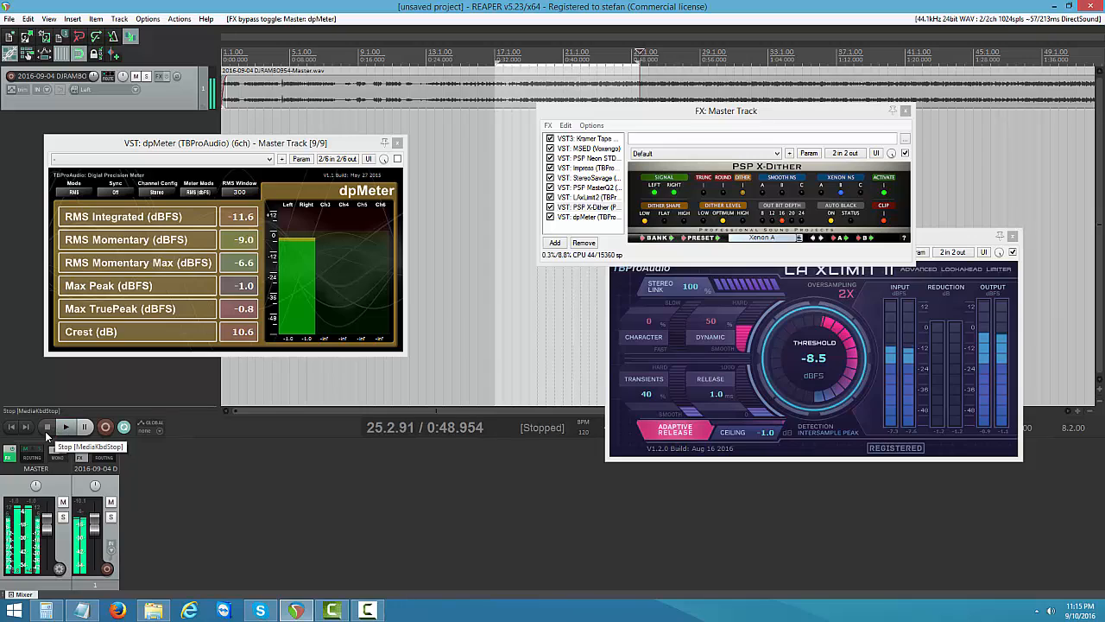